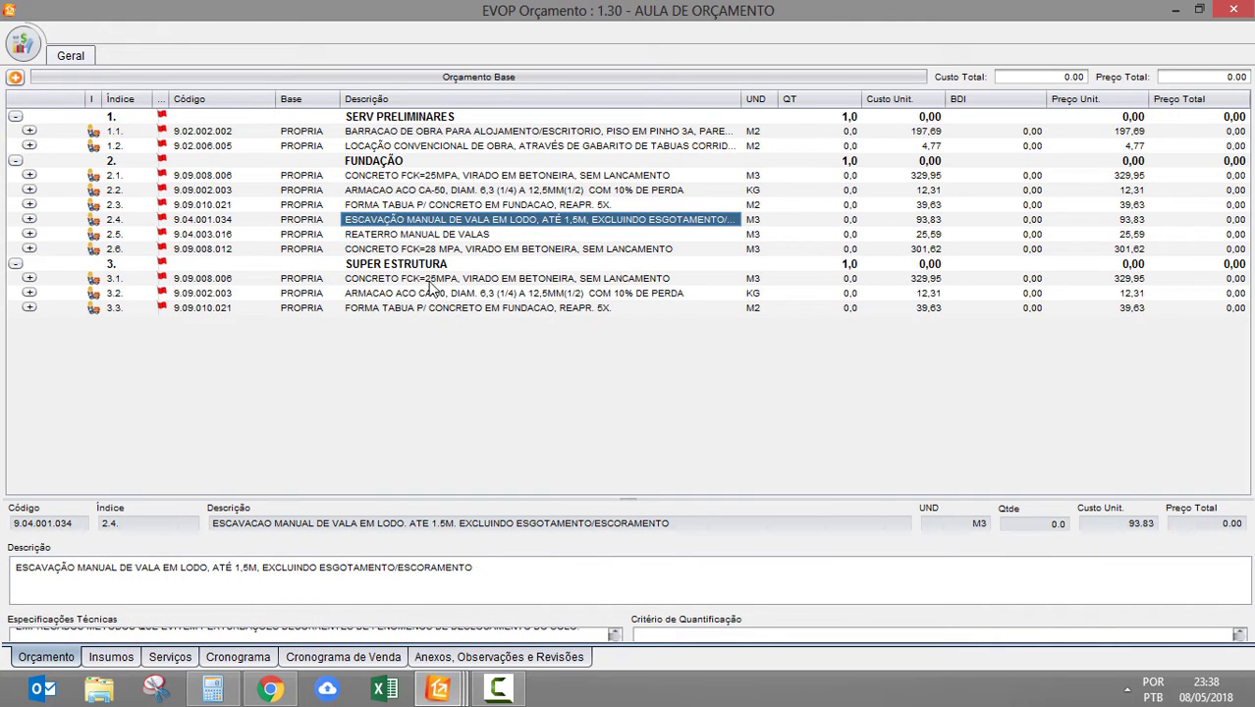
# Step: Create an analytical budget composition in chapter 3, SUPER ESTRUTURA
pyautogui.click(437, 267)
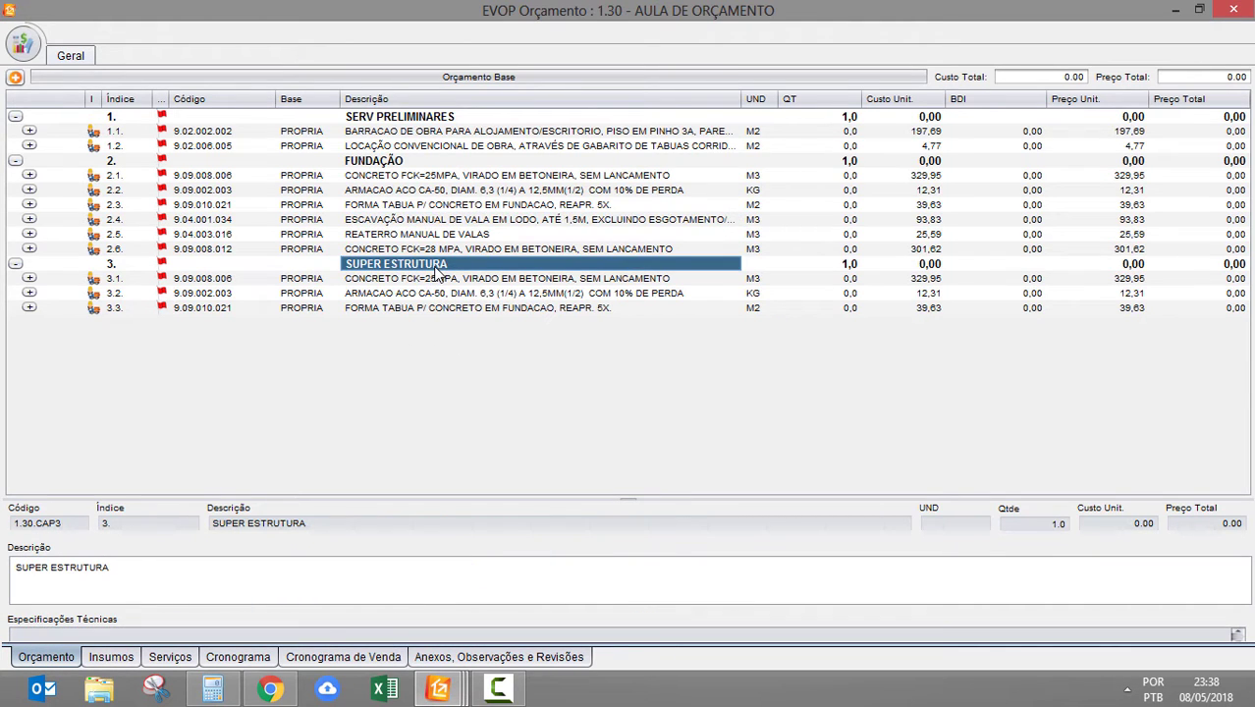
pyautogui.rightClick(437, 274)
pyautogui.moveTo(628, 396)
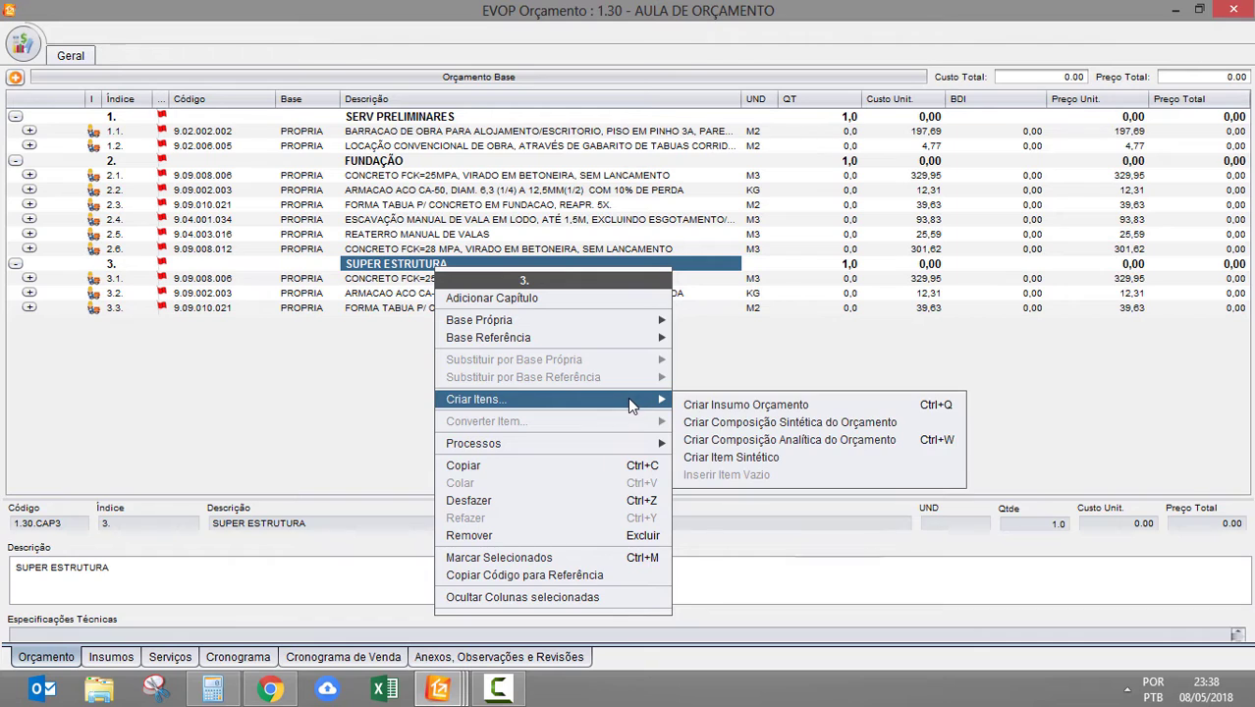
pyautogui.click(775, 429)
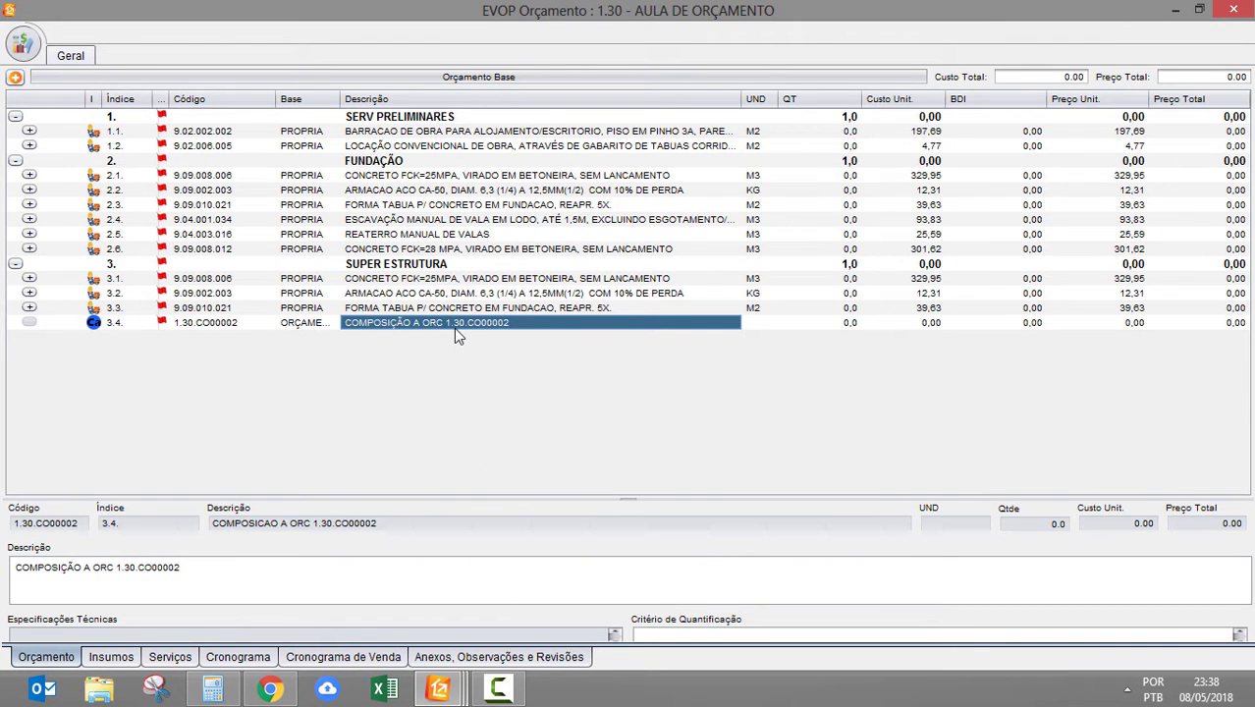
# Step: Expand the concrete composition 3.1 and examine which inputs it is made of
pyautogui.click(454, 327)
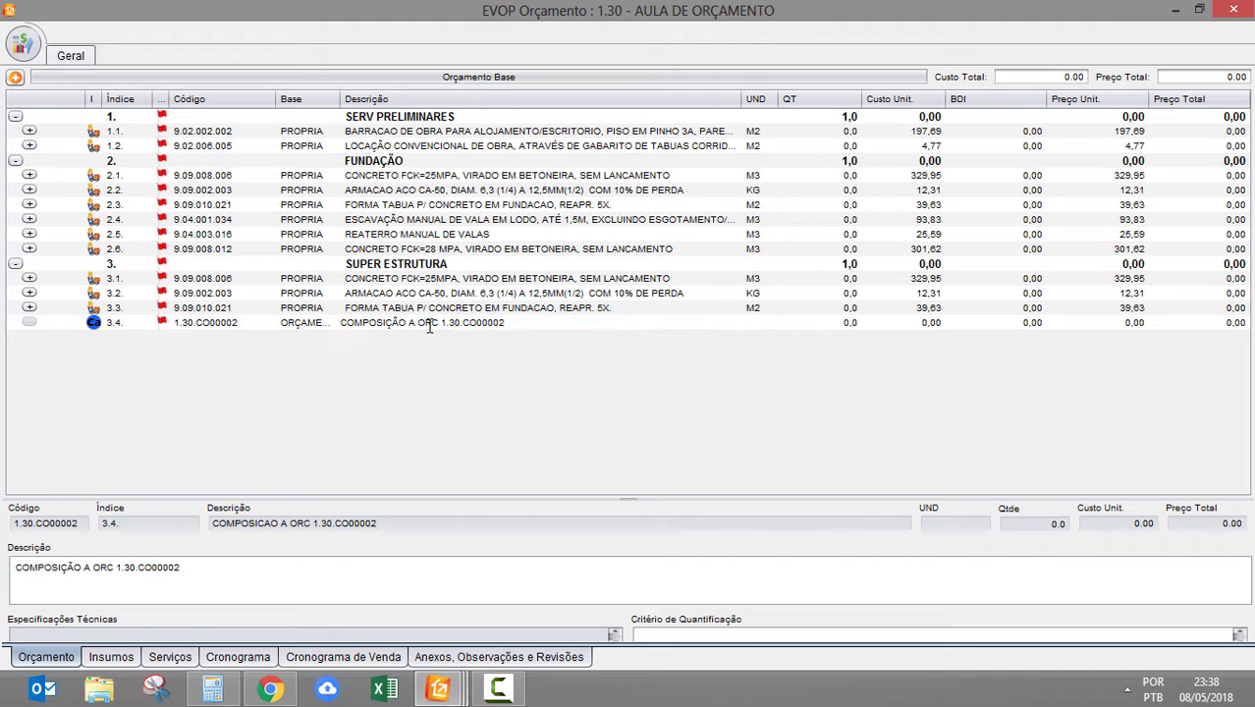
pyautogui.click(410, 308)
pyautogui.click(30, 278)
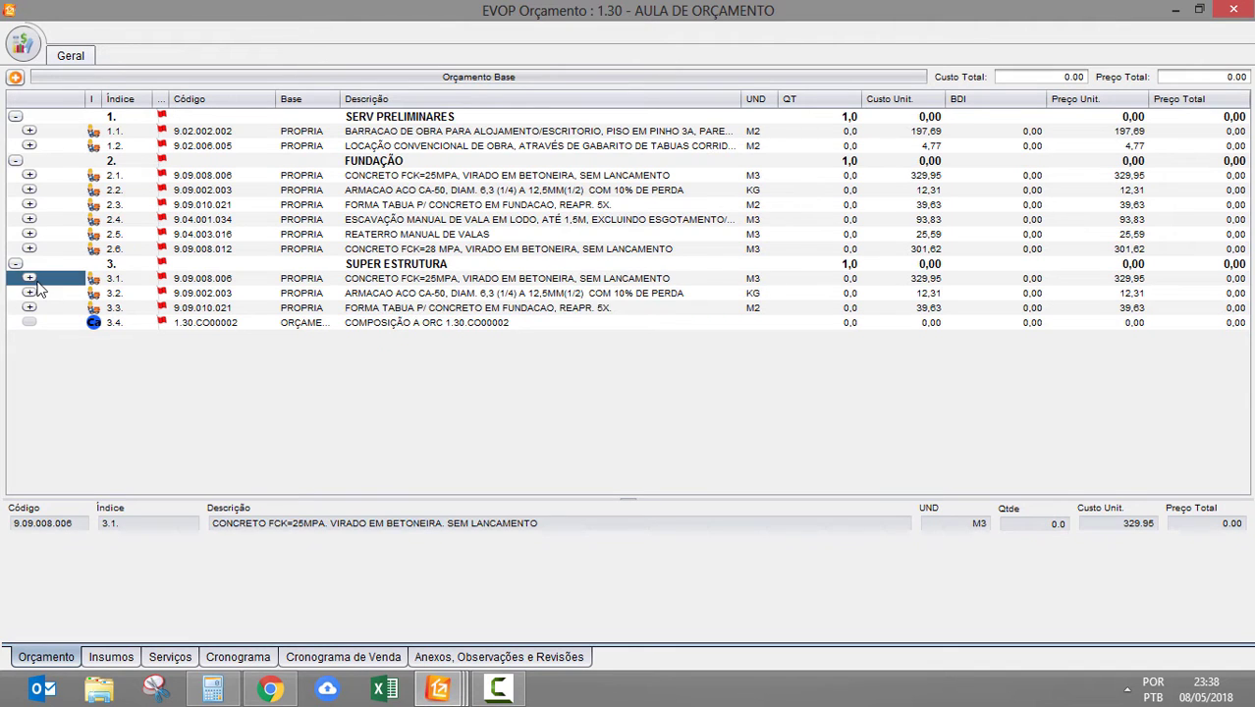
pyautogui.click(378, 308)
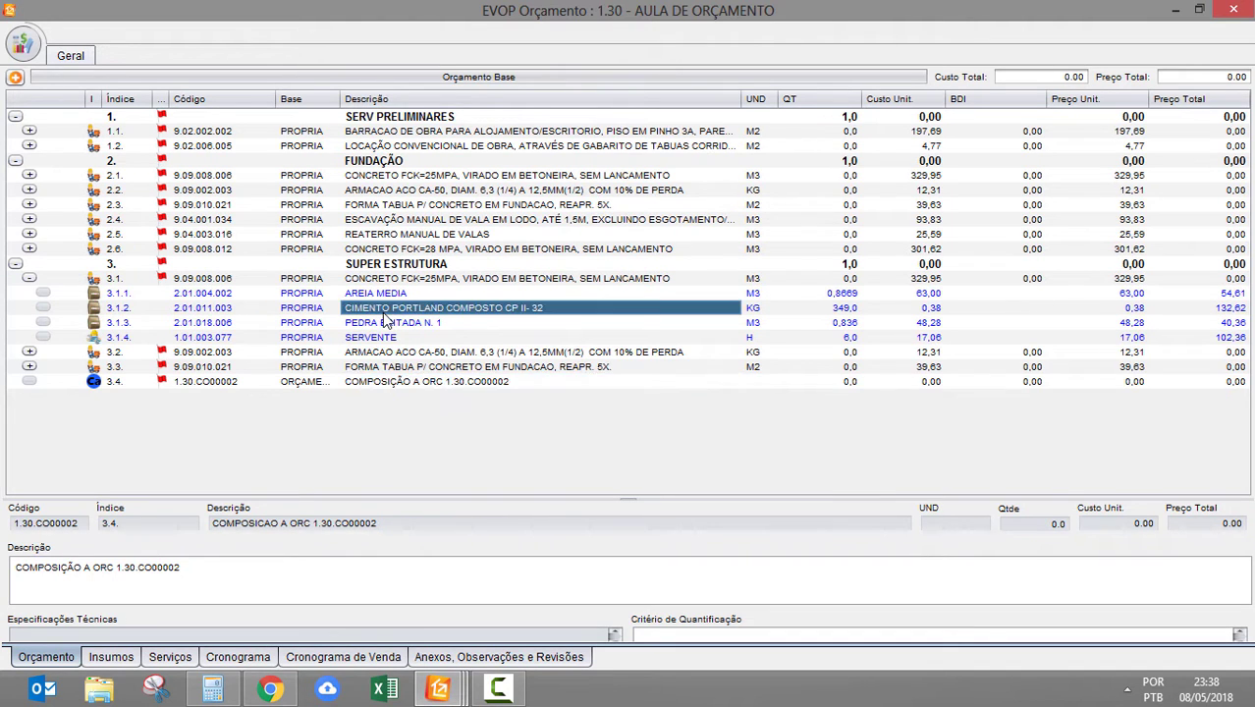
pyautogui.click(375, 322)
pyautogui.click(373, 337)
# Step: Replace the description of composition 3.4 with item 3.1's text, CONCRETO FCK=25MPA, VIRADO EM BETONEIRA, SEM LANCAMENTO
pyautogui.click(442, 382)
pyautogui.click(448, 381)
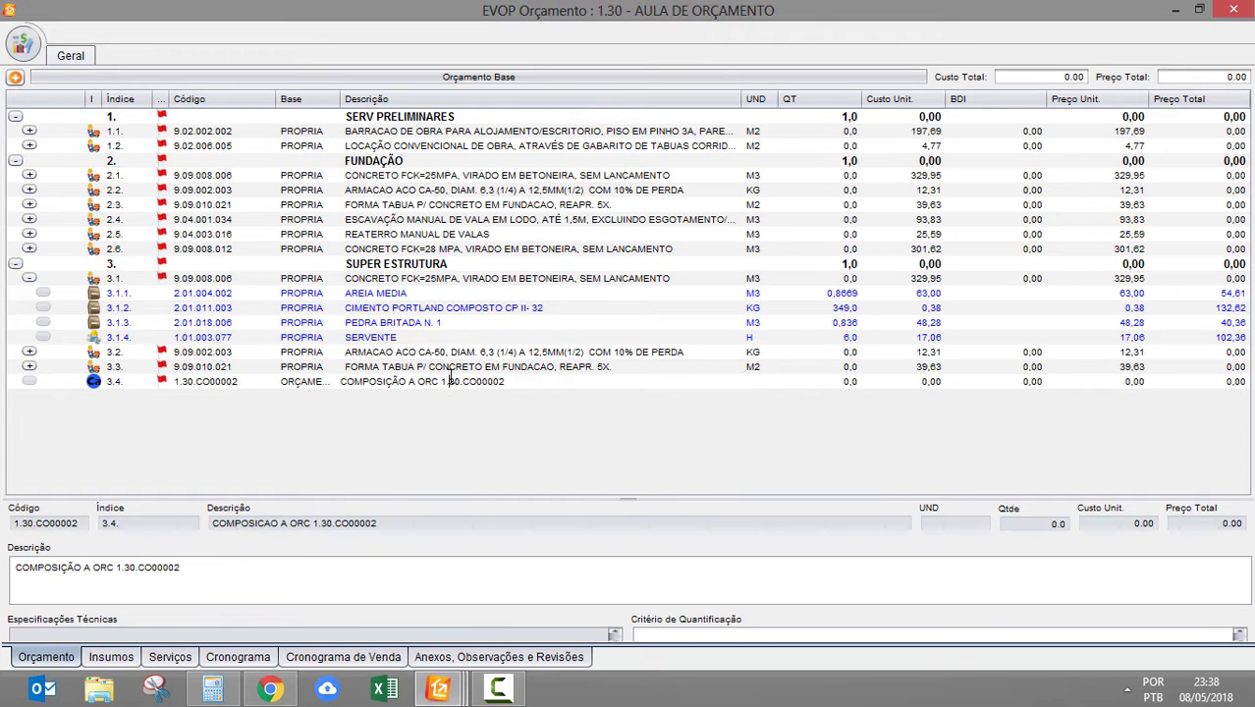
pyautogui.click(606, 282)
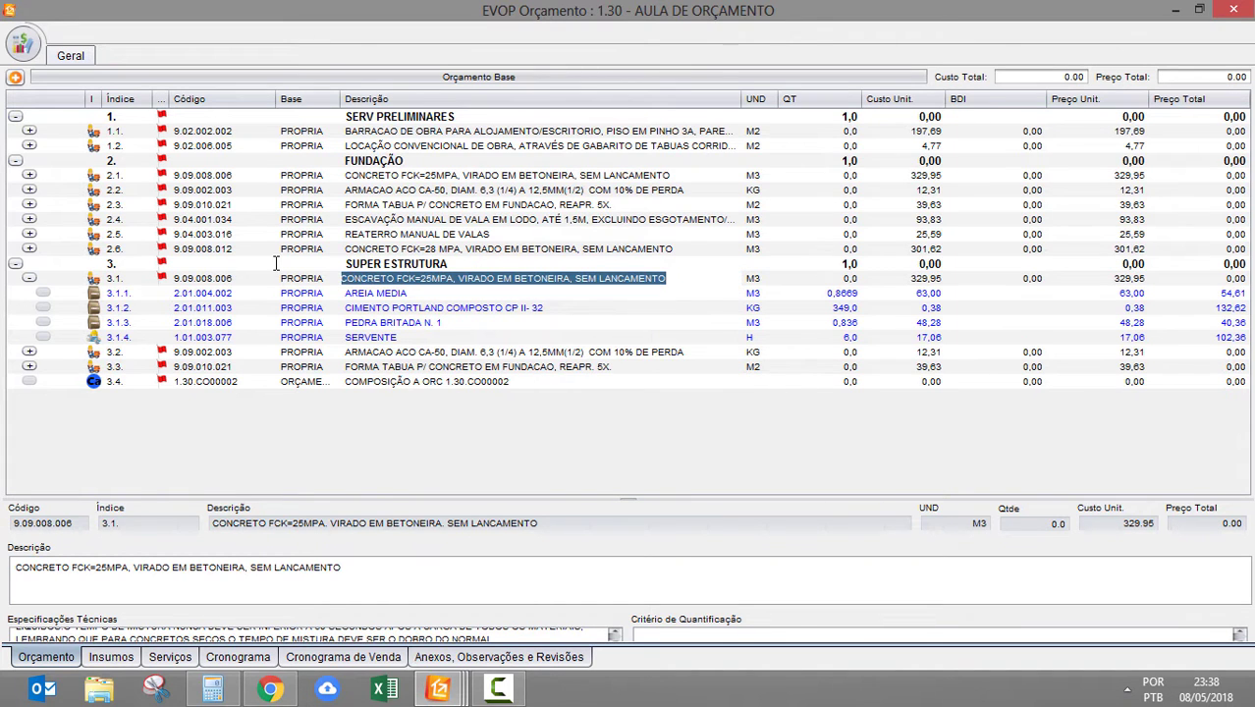
pyautogui.click(448, 381)
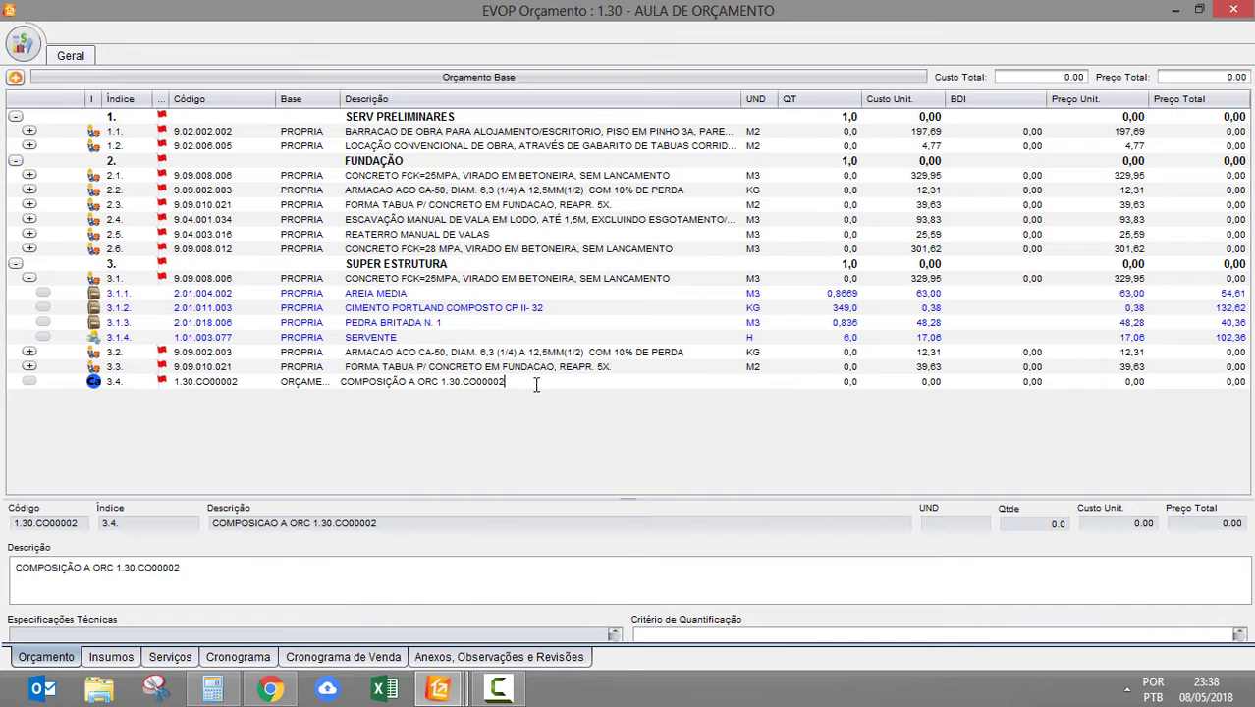
# Step: Create a budget input of type MATERIAIS inside composition 3.4
pyautogui.rightClick(394, 383)
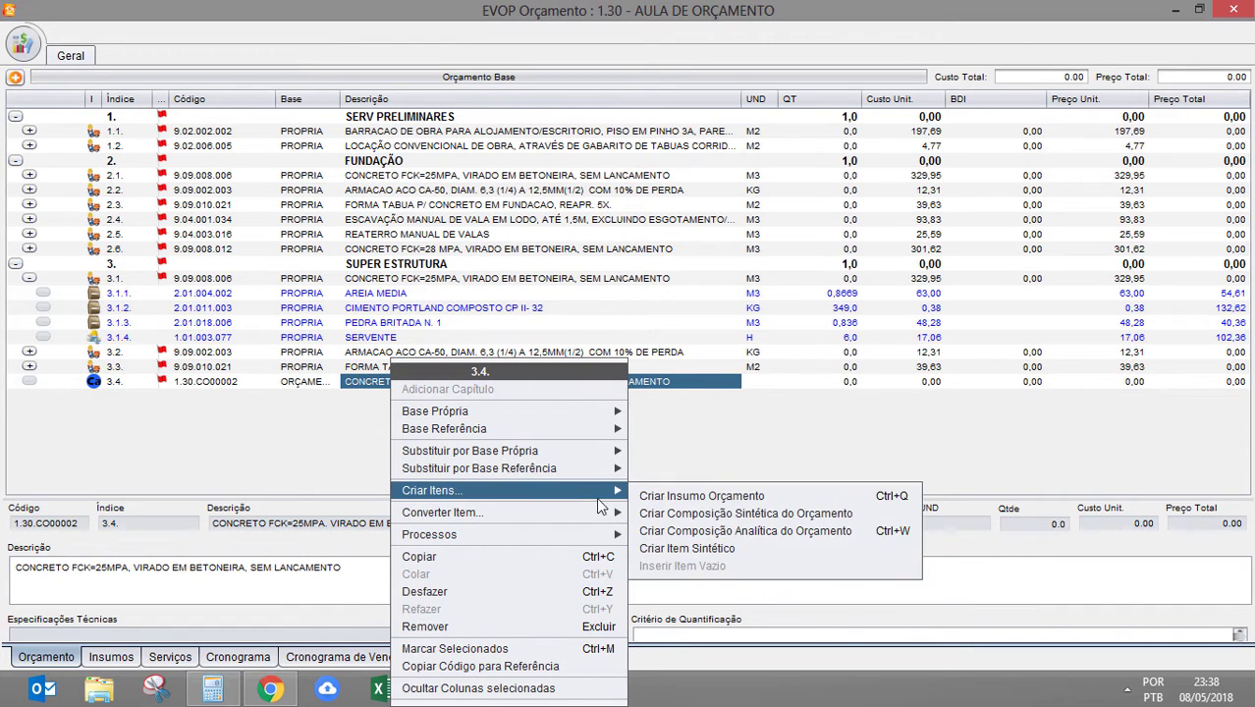
pyautogui.moveTo(609, 512)
pyautogui.click(644, 492)
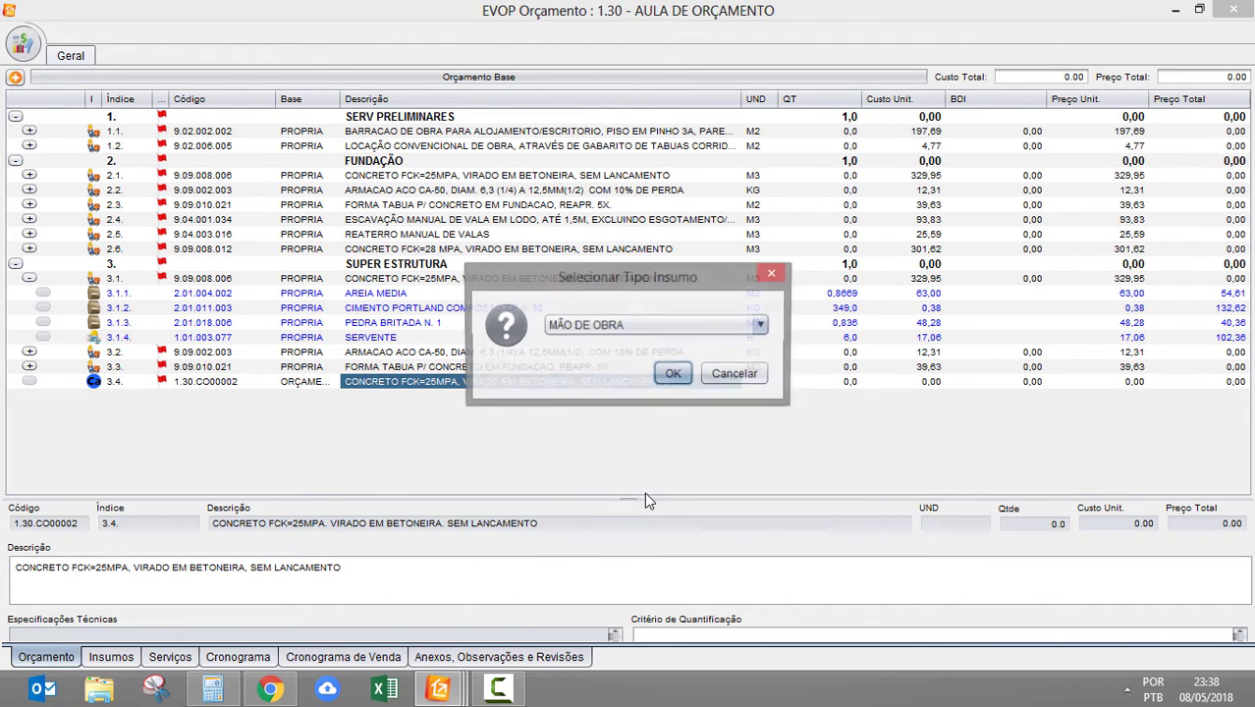
pyautogui.click(662, 328)
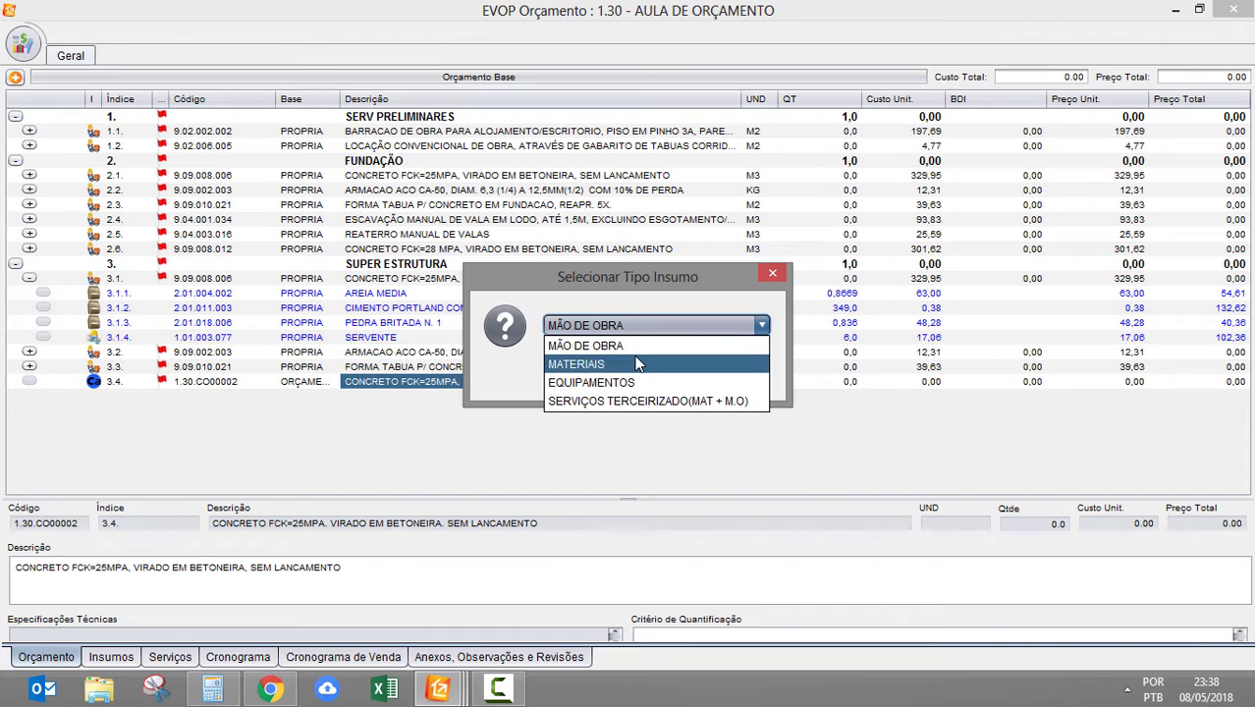
pyautogui.click(637, 363)
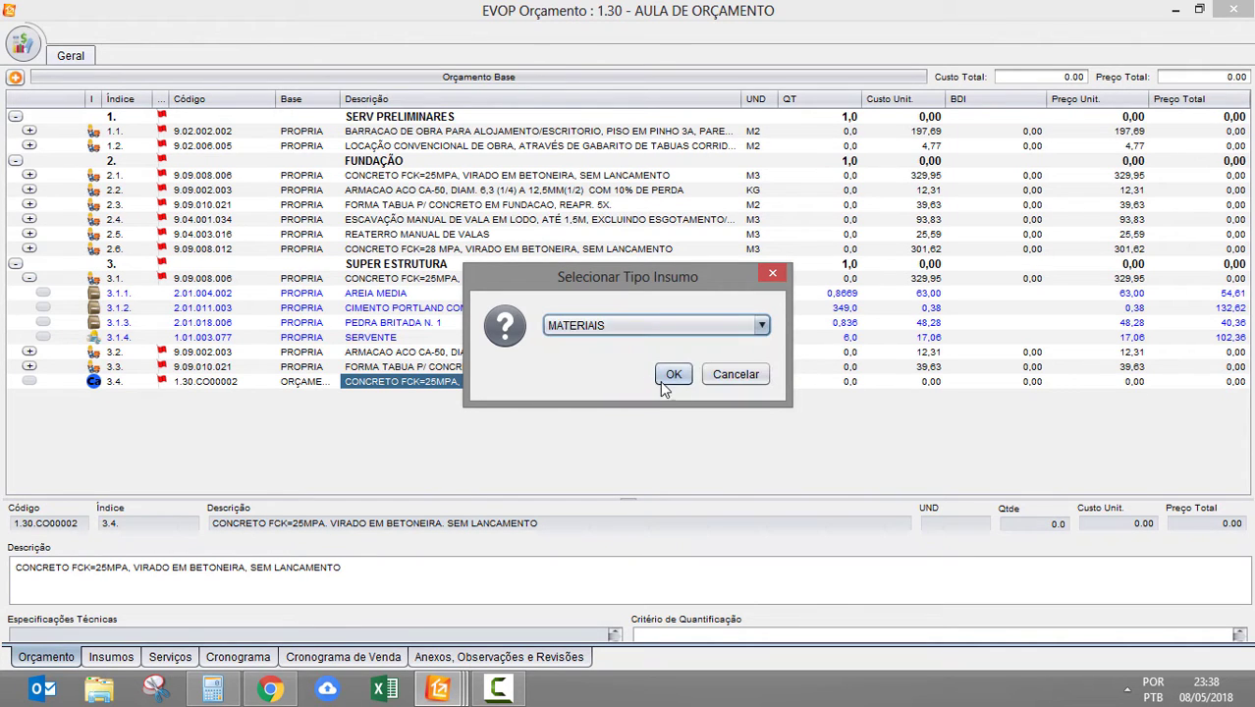
pyautogui.click(660, 379)
# Step: Add two more budget inputs to composition 3.4, choosing MATERIAIS as the type of the second one
pyautogui.rightClick(534, 383)
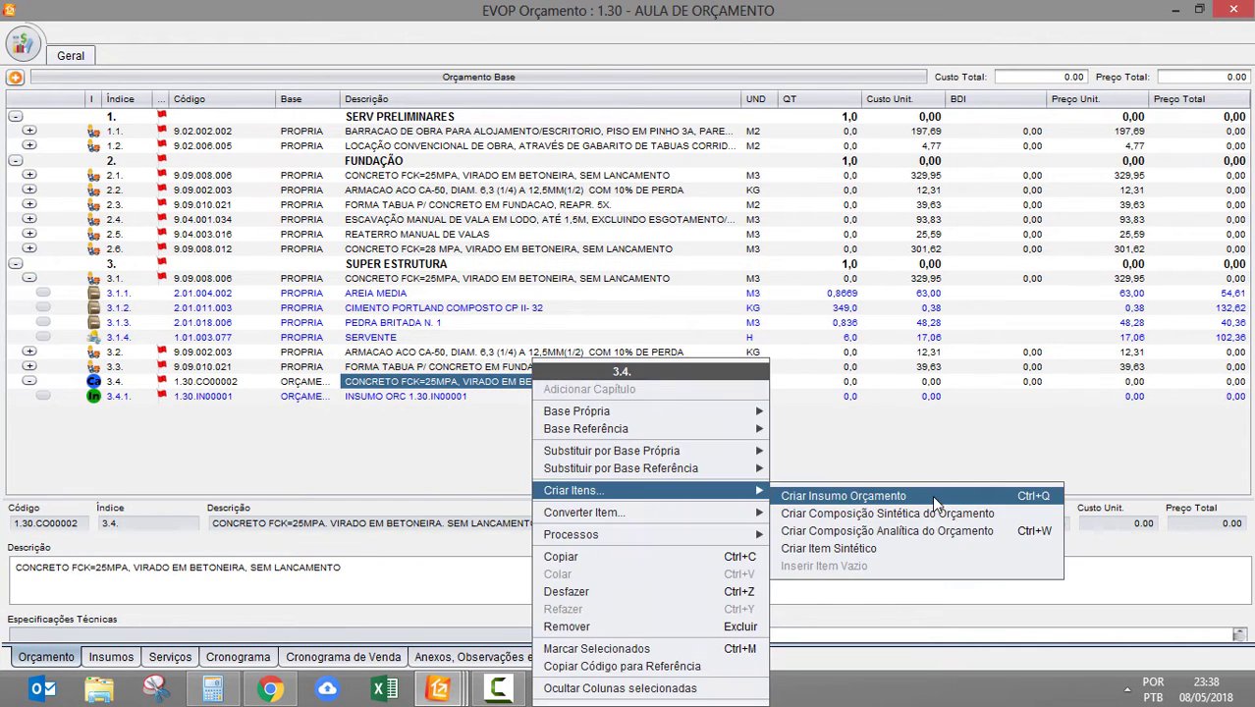
pyautogui.press('Escape')
pyautogui.hotkey('ctrl', 'q')
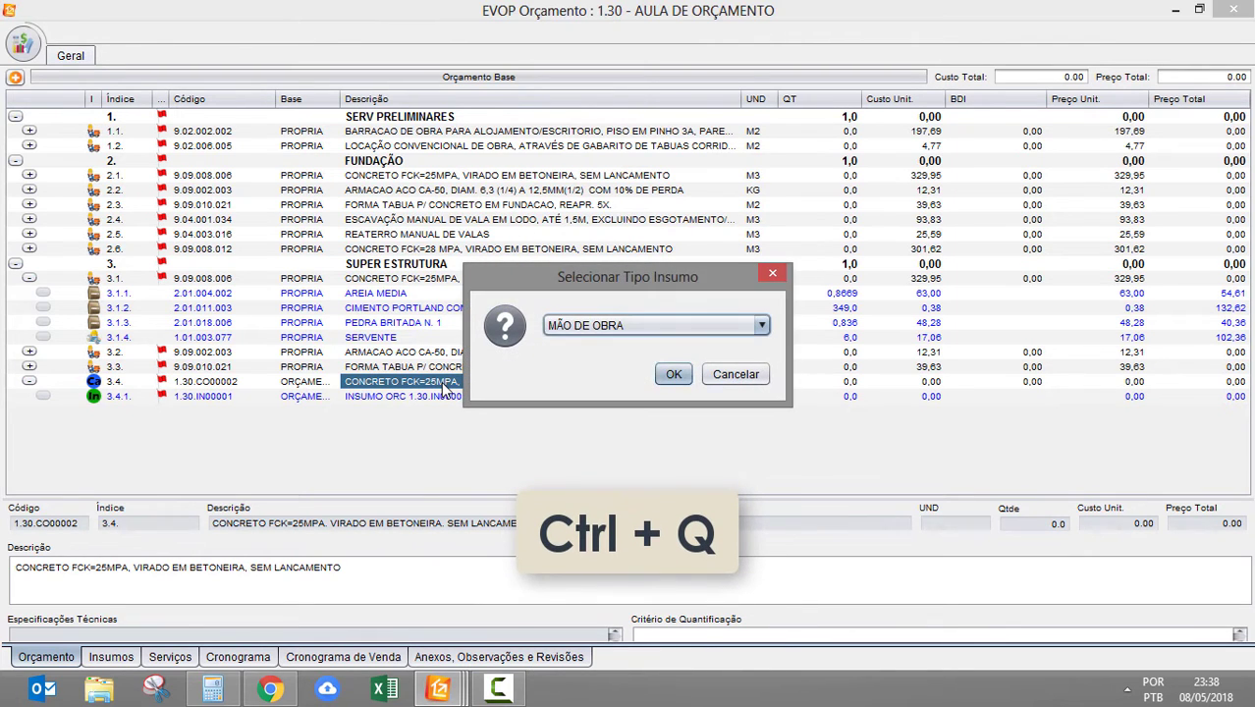
pyautogui.press('Return')
pyautogui.hotkey('ctrl', 'q')
pyautogui.press('Up')
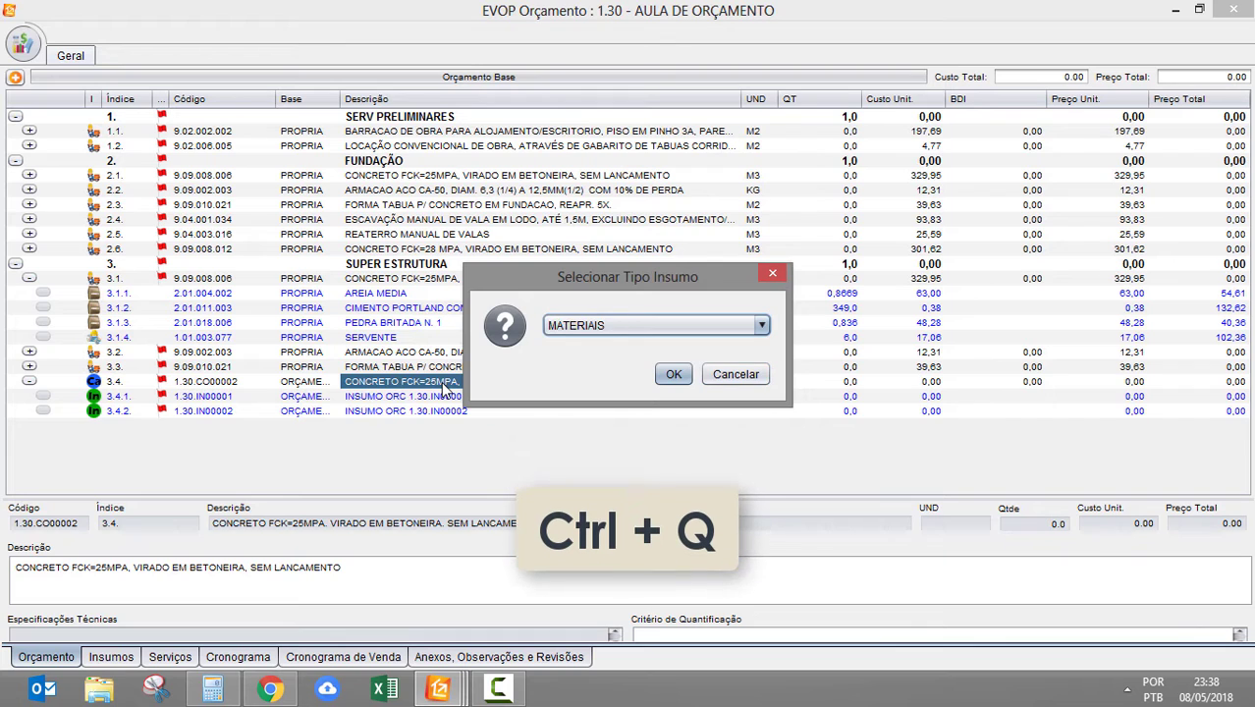
pyautogui.press('Return')
# Step: Add a fourth budget input to composition 3.4
pyautogui.hotkey('ctrl', 'q')
pyautogui.press('Up')
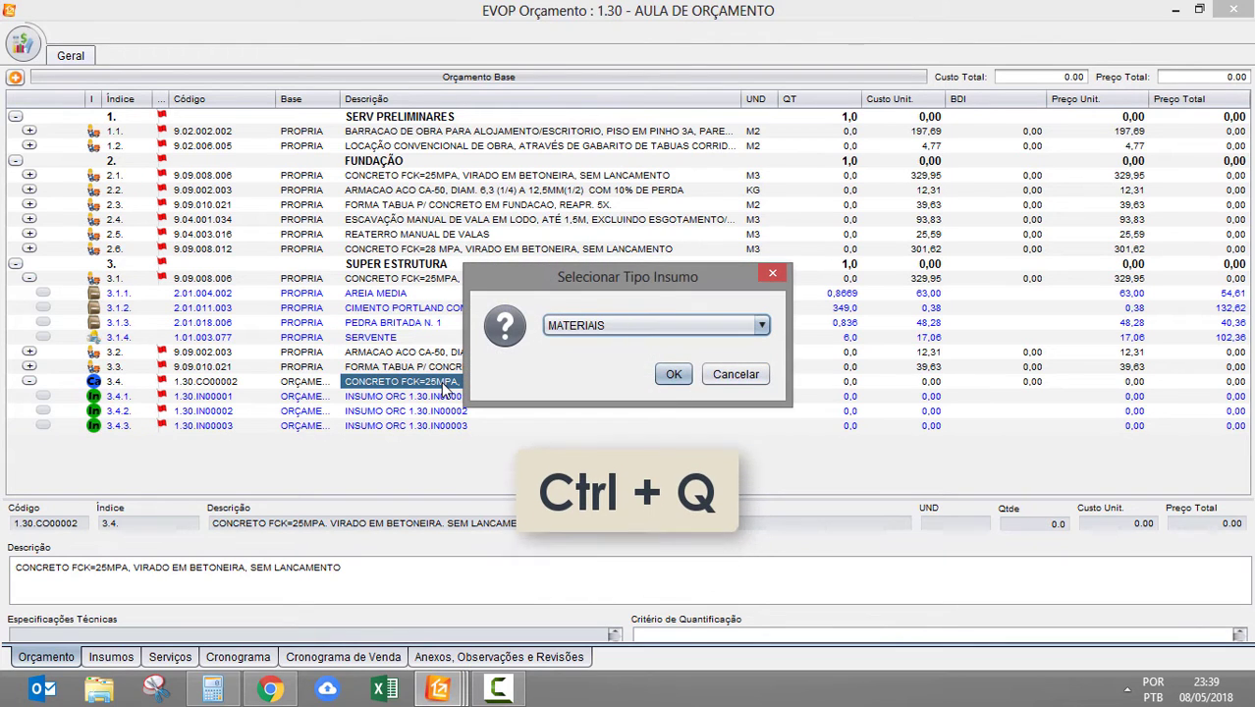
pyautogui.press('Down')
pyautogui.press('Return')
# Step: Rename the last input of composition 3.4, item 3.4.4, as SERVENTE
pyautogui.click(476, 441)
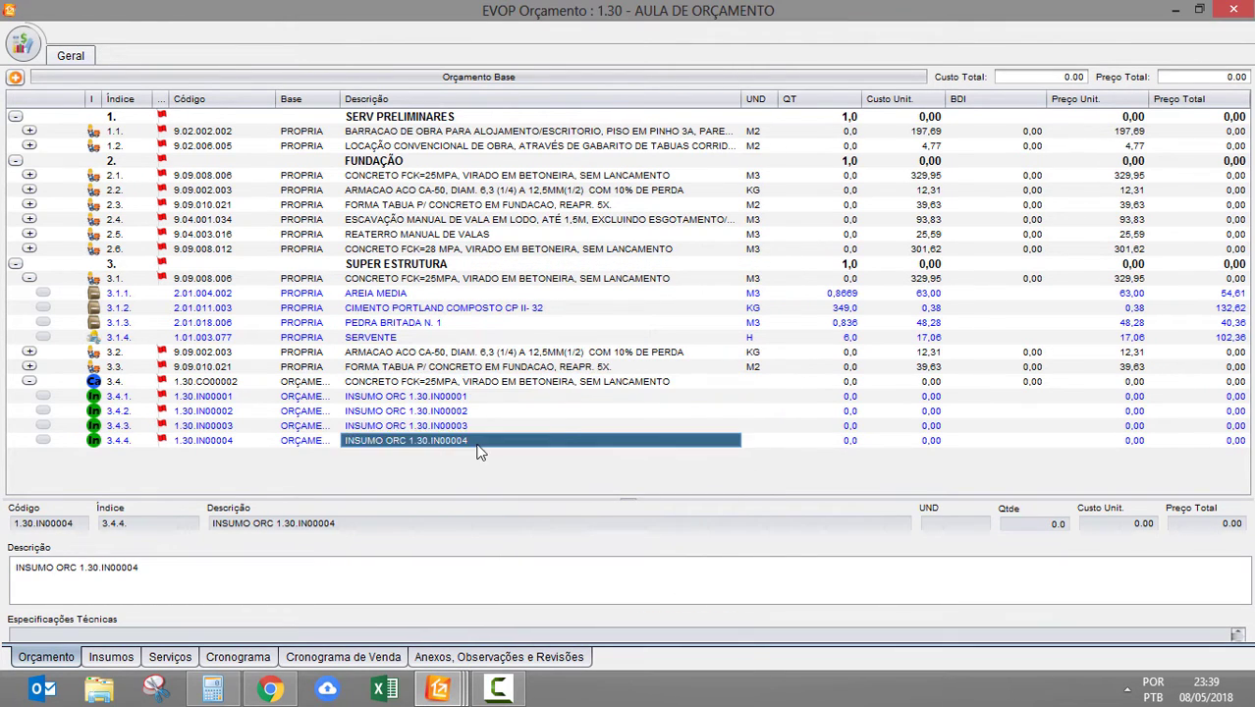
pyautogui.click(483, 441)
pyautogui.hotkey('ctrl', 'a')
pyautogui.write('SER')
pyautogui.press('Return')
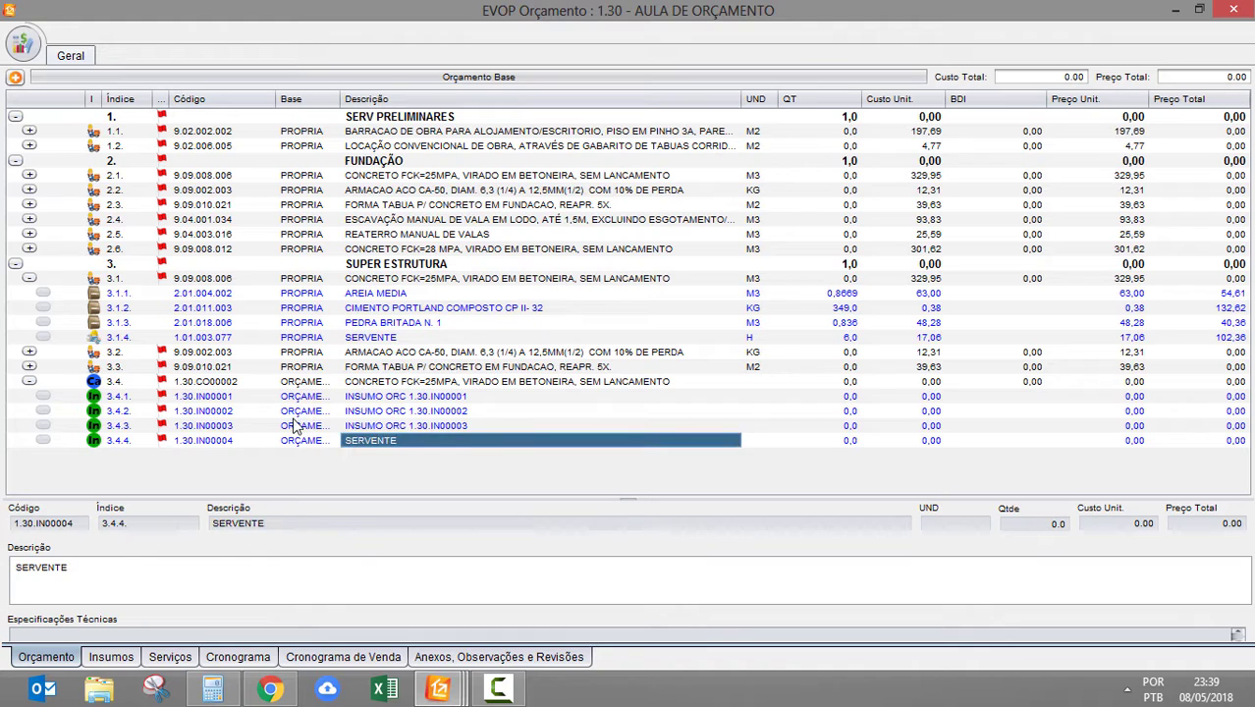
# Step: Rename the first input of composition 3.4, item 3.4.1, as AREIA MEDIA
pyautogui.press('Up')
pyautogui.press('Up')
pyautogui.press('Up')
pyautogui.press('Delete')
pyautogui.write('AREIA MEDIA')
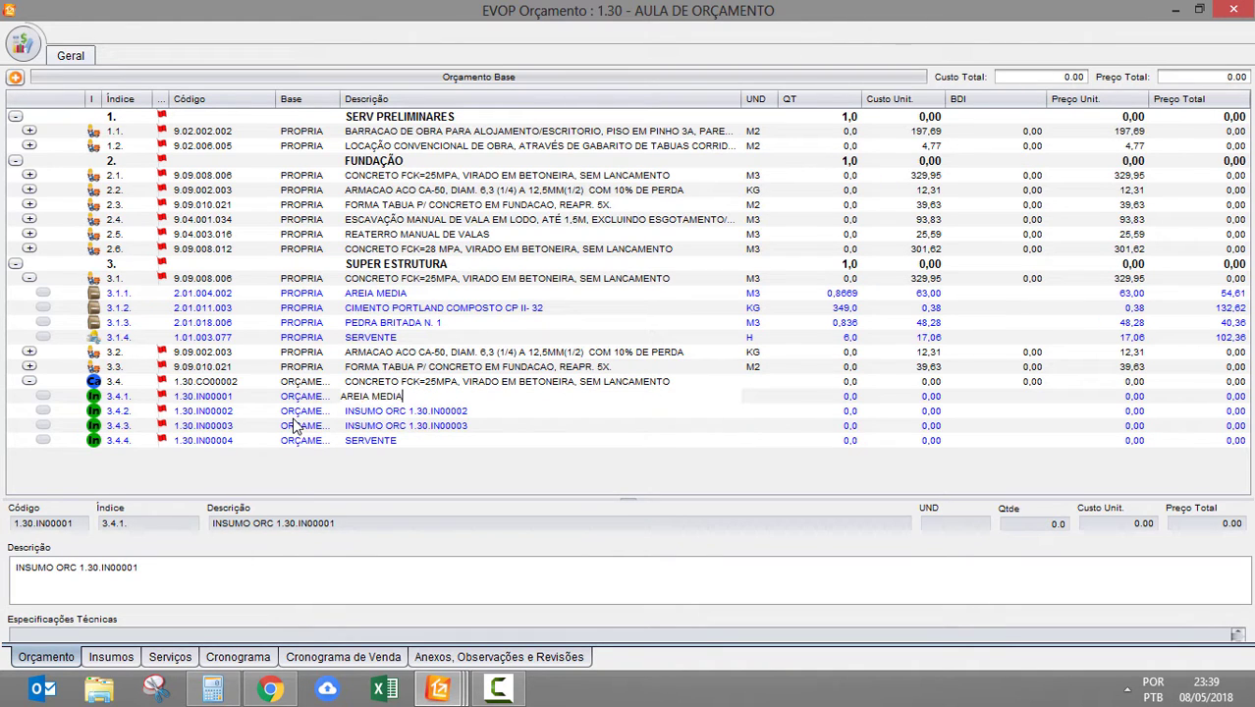
pyautogui.press('Return')
# Step: Rename input 3.4.2 as CIMENTO PORTLAND CP II 32
pyautogui.press('Down')
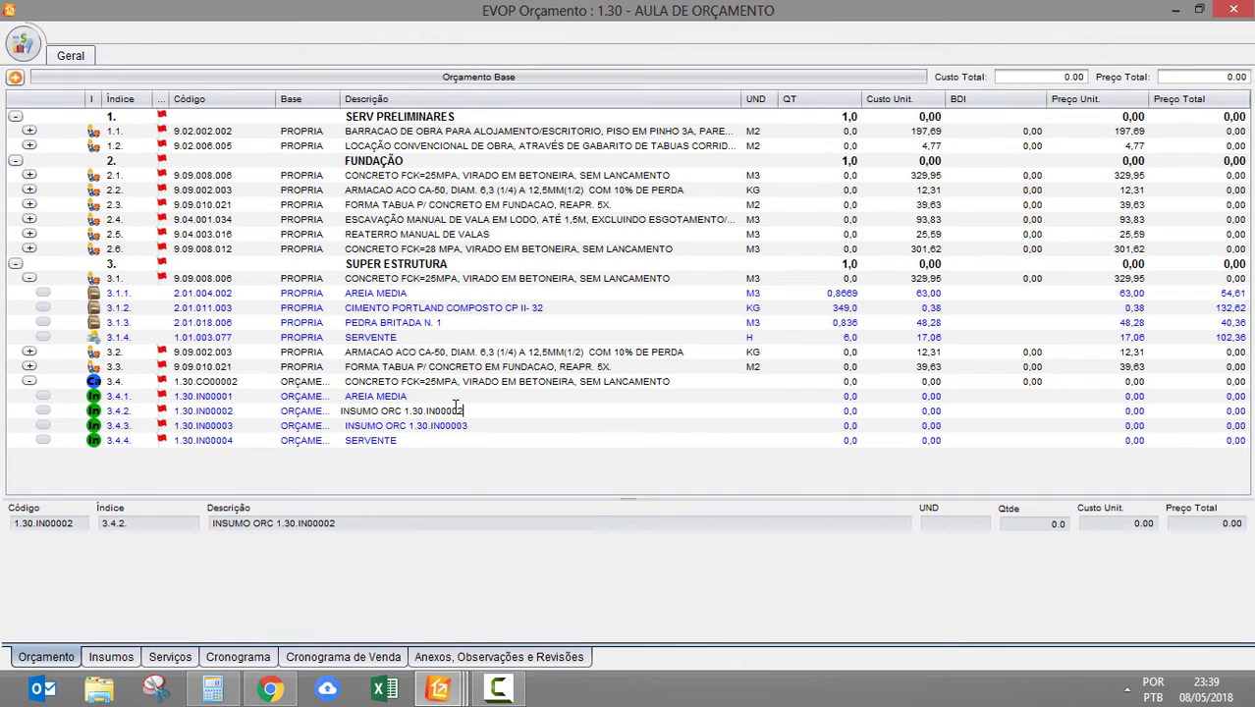
pyautogui.press('Delete')
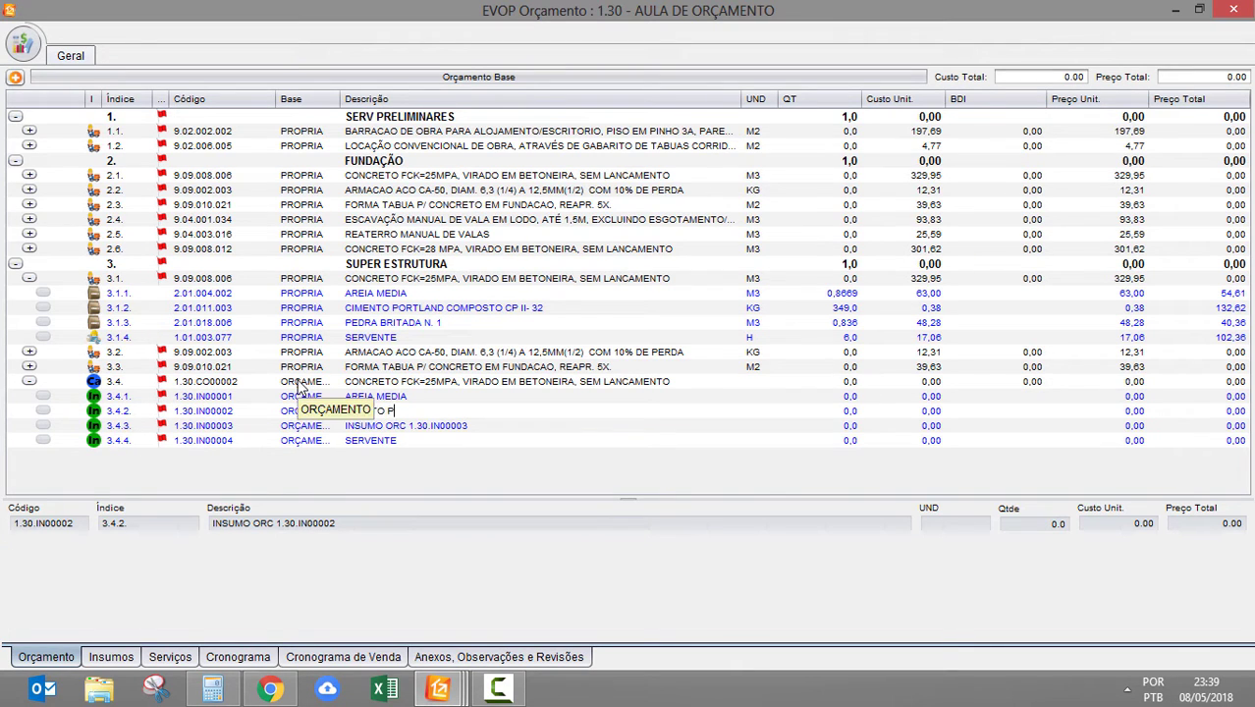
pyautogui.write('CIMENTO PORTLAND')
pyautogui.press('Return')
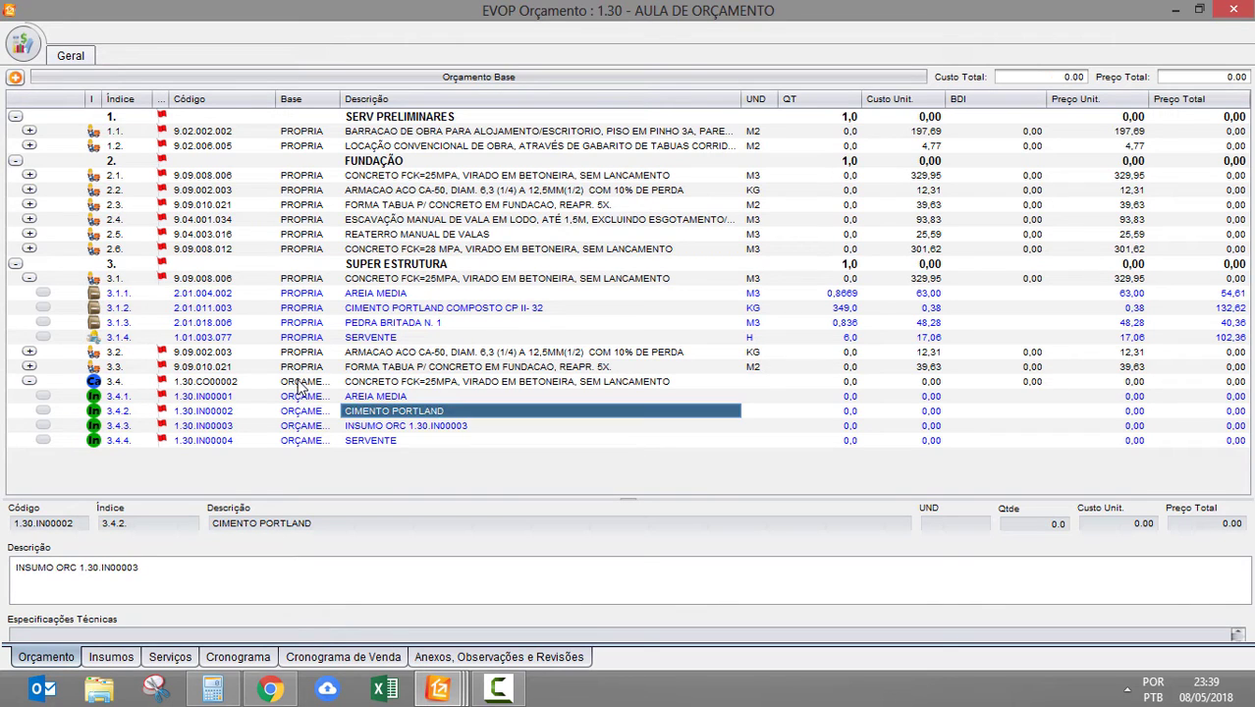
pyautogui.write('CP II')
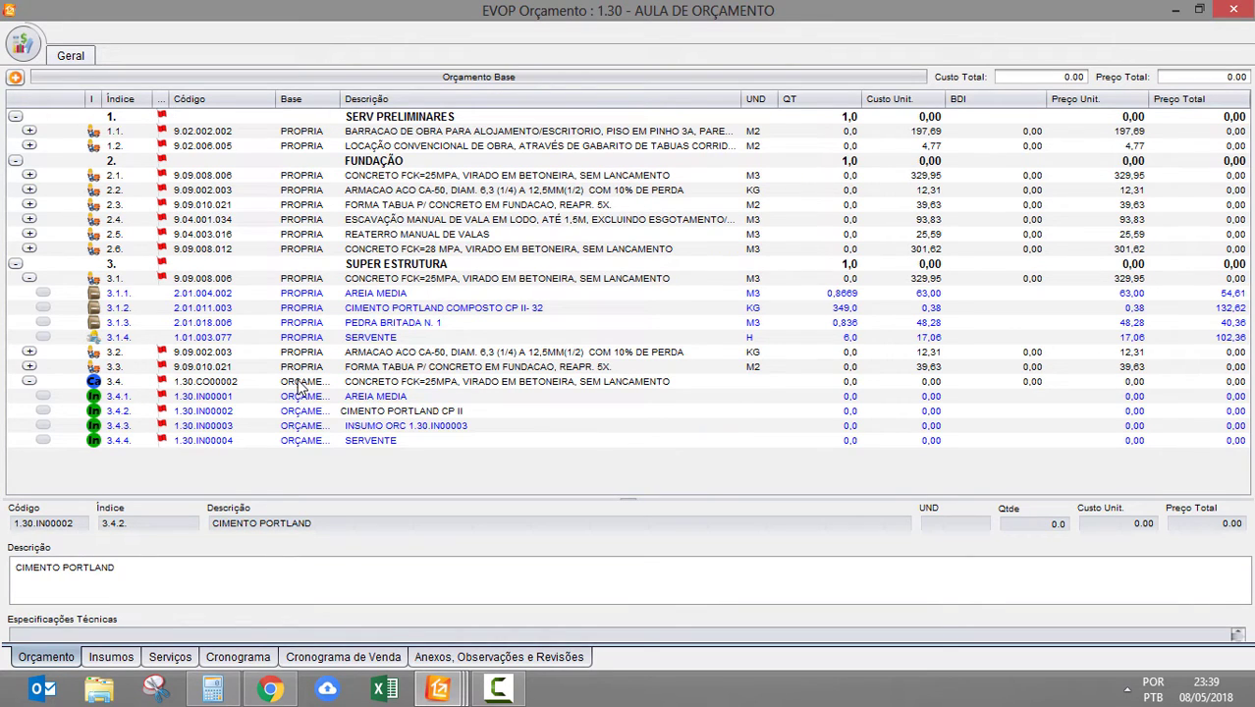
pyautogui.write(' 32')
pyautogui.press('Return')
# Step: Rename input 3.4.3 as PEDRA BRITADA 1
pyautogui.press('F2')
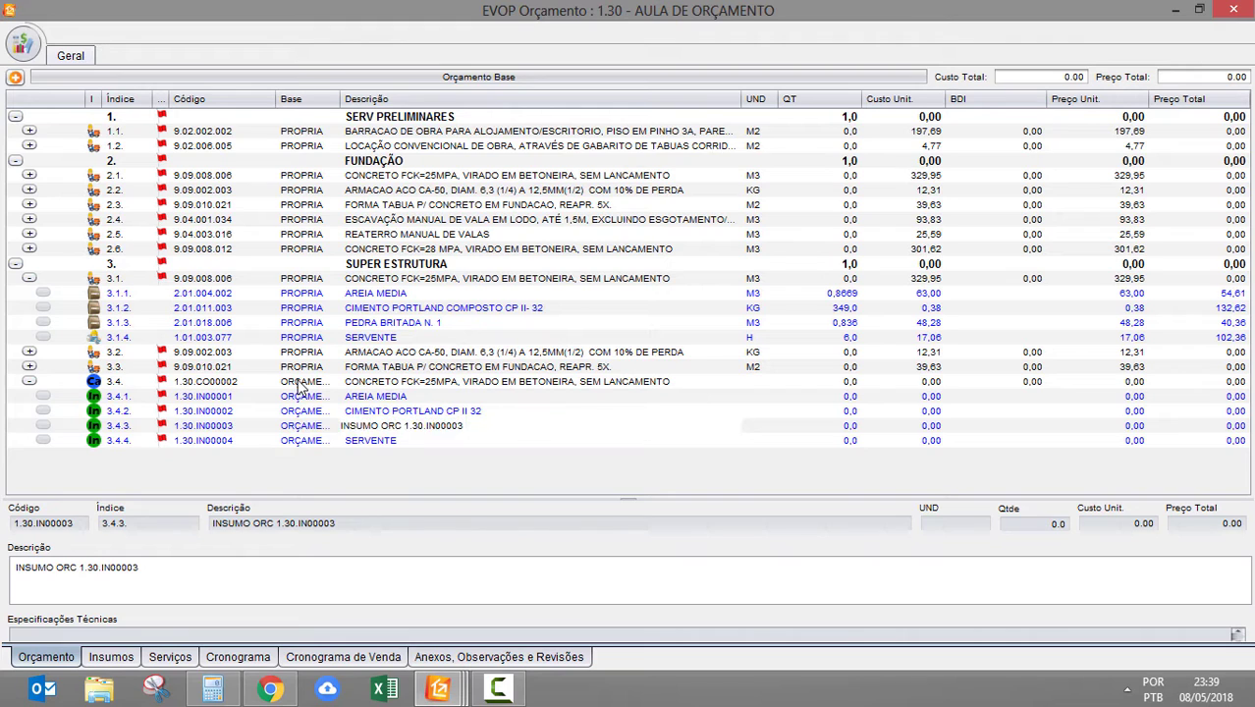
pyautogui.press('Return')
pyautogui.write('PEDRA')
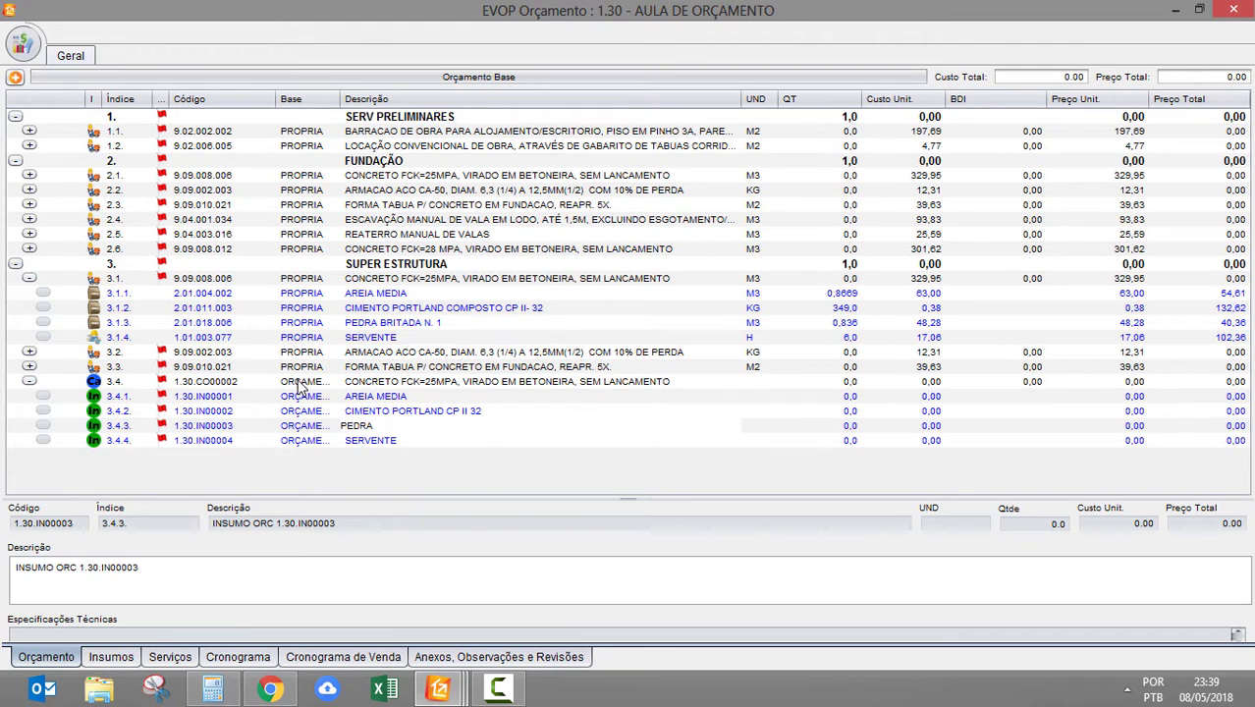
pyautogui.write(' BRITADA 1')
pyautogui.press('Return')
pyautogui.click(117, 396)
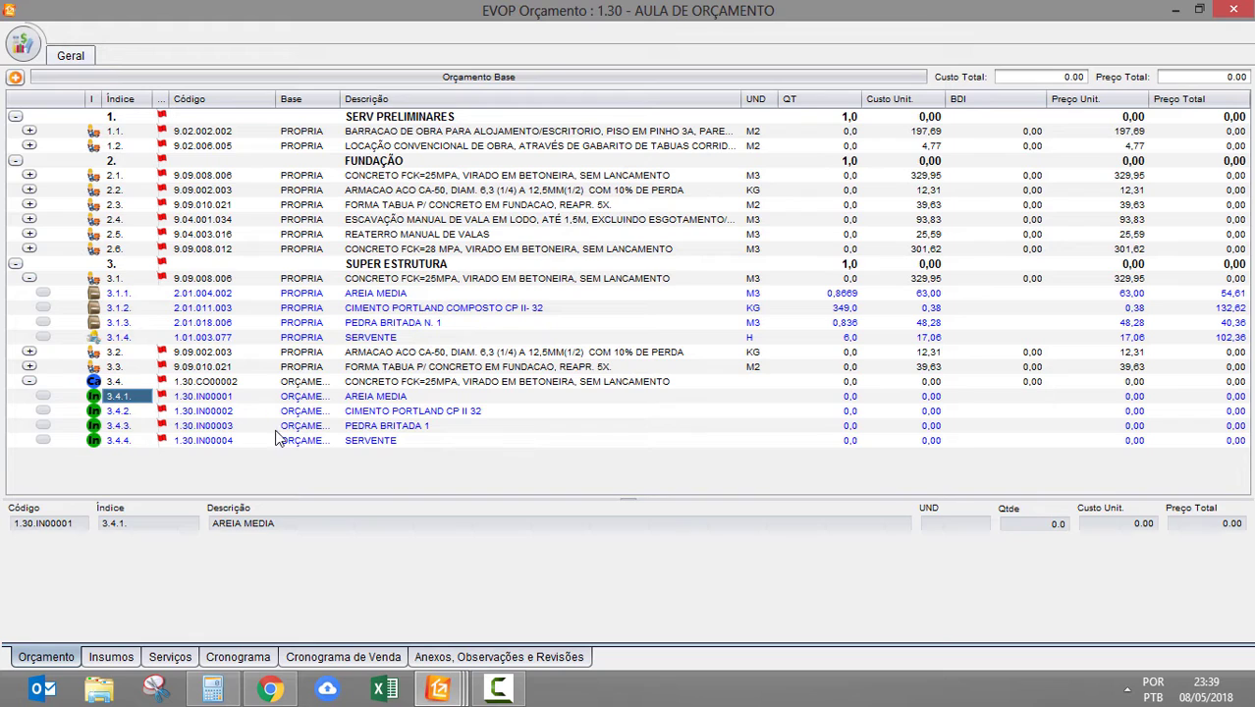
pyautogui.click(359, 395)
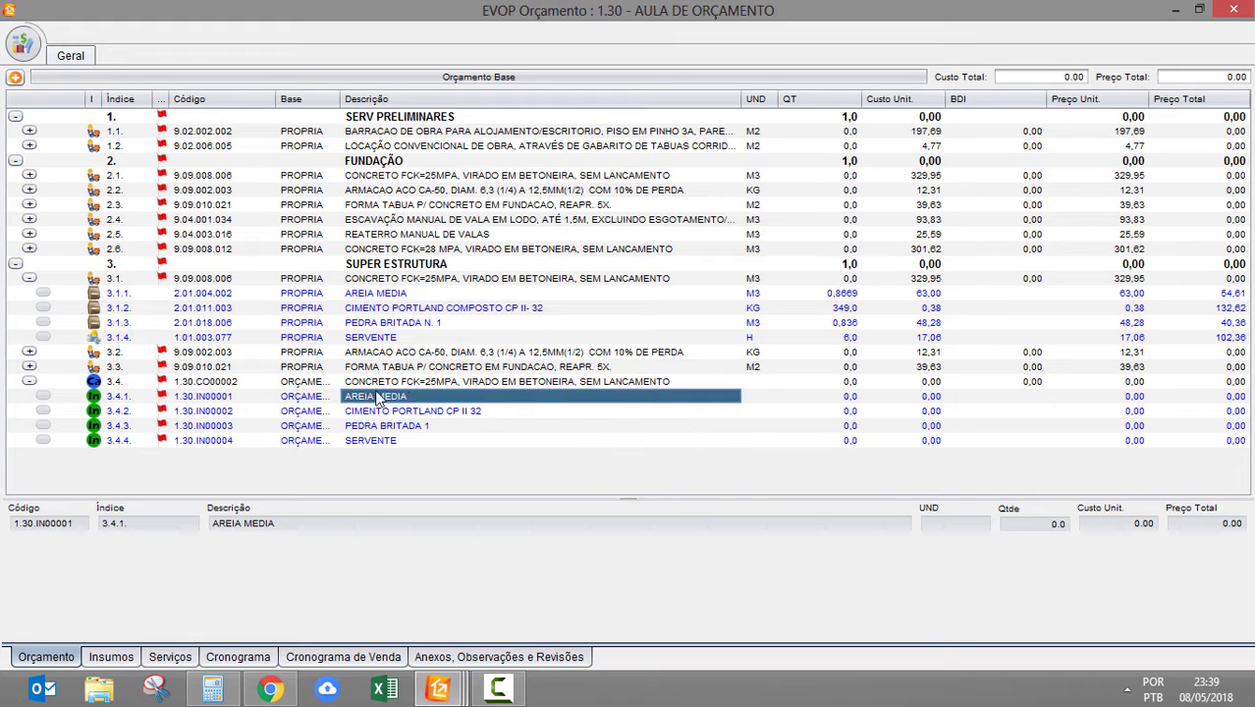
# Step: Set the unit of measure of composition 3.4 to M3 using the unit search
pyautogui.click(766, 383)
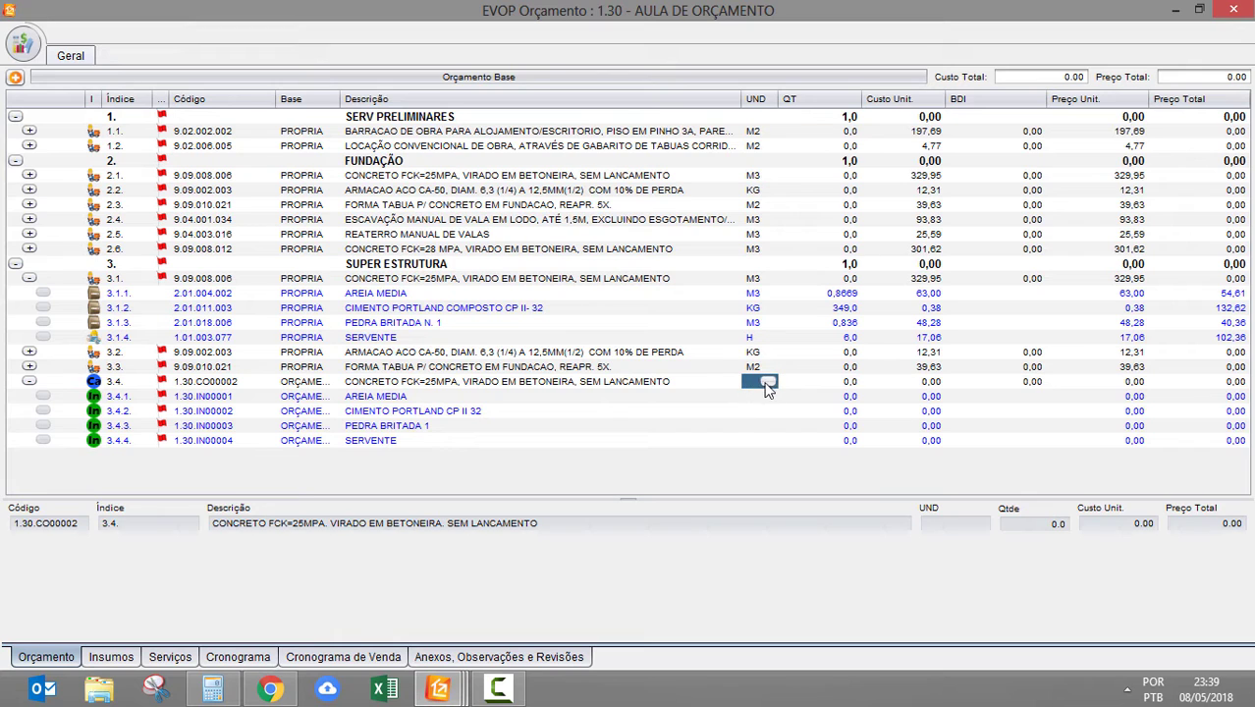
pyautogui.click(767, 383)
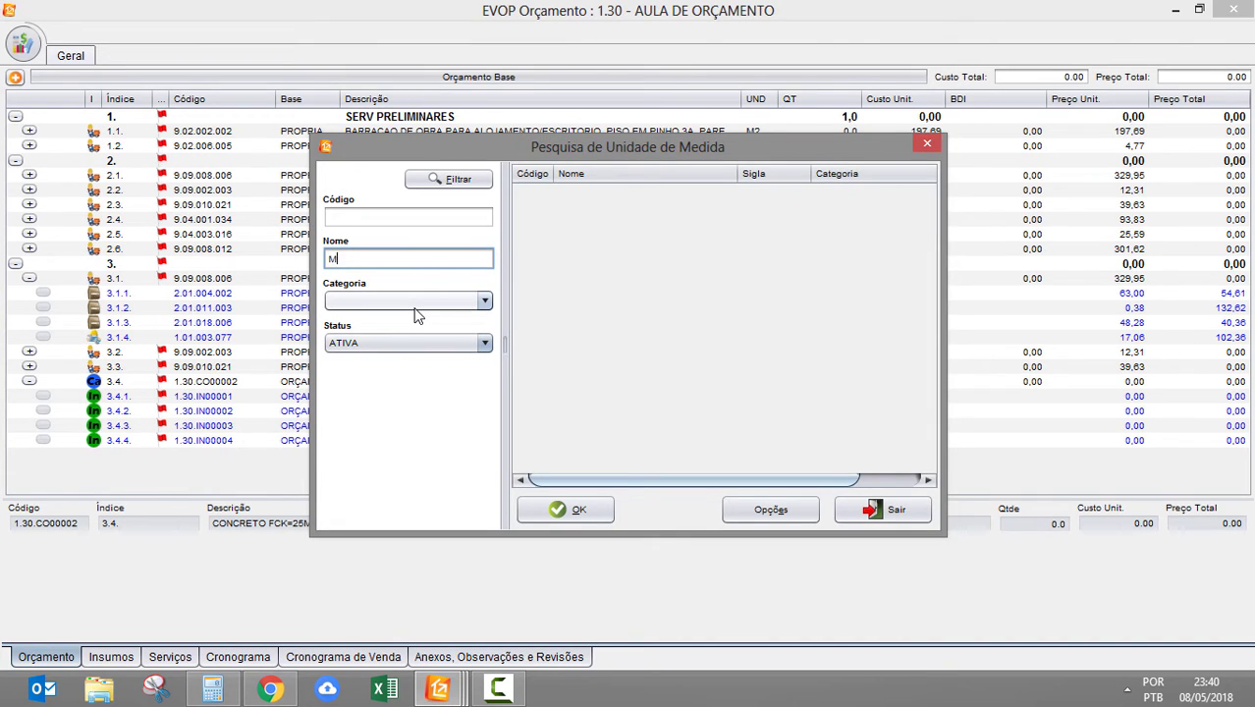
pyautogui.press('Return')
pyautogui.write('0')
pyautogui.press('Return')
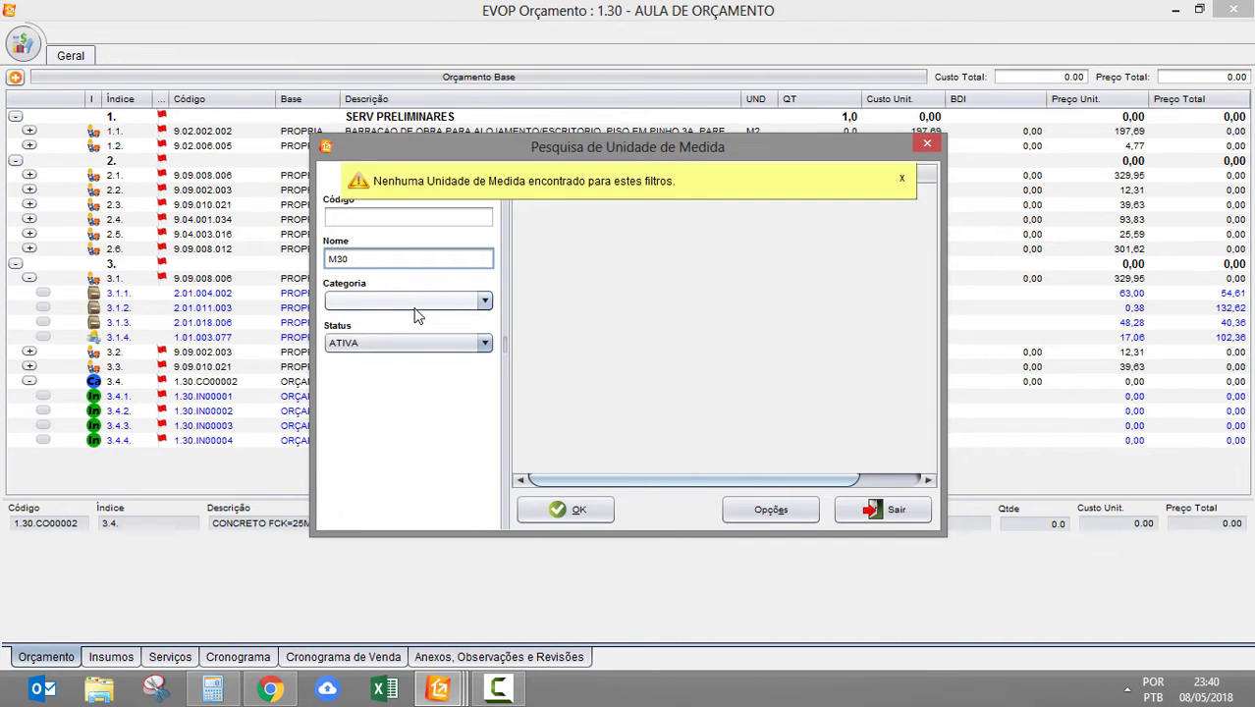
pyautogui.press('Return')
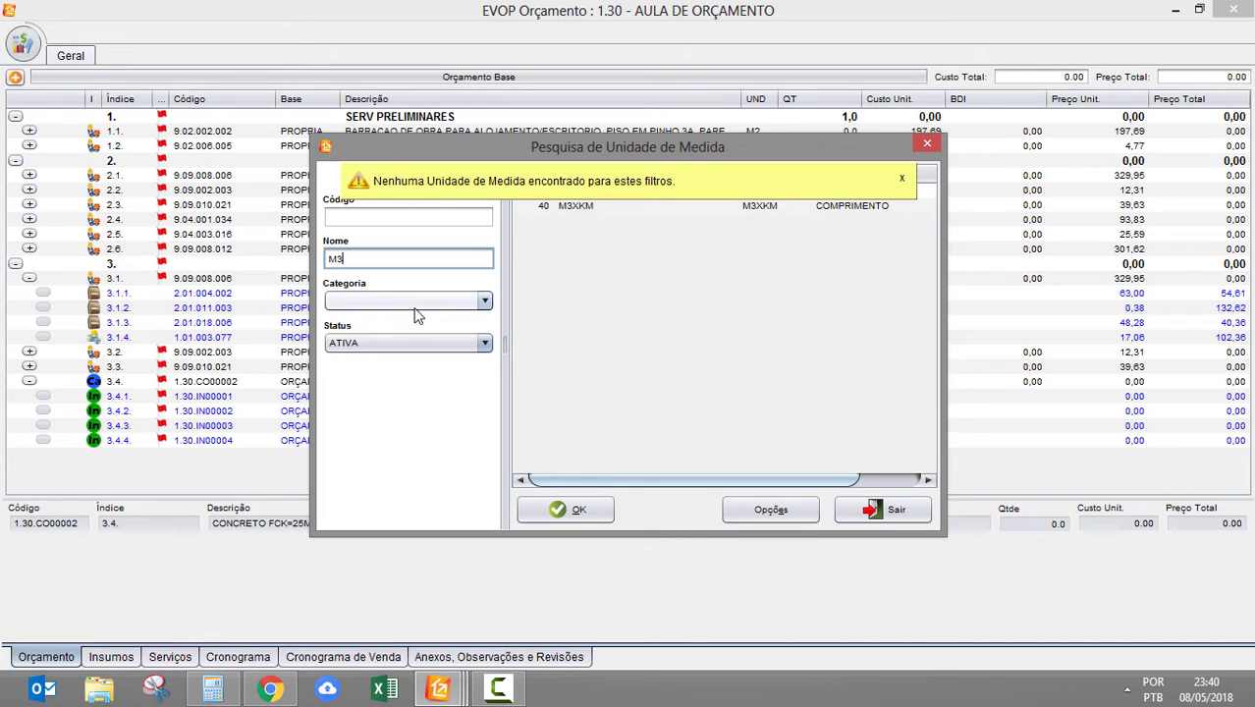
pyautogui.press('Down')
pyautogui.press('Return')
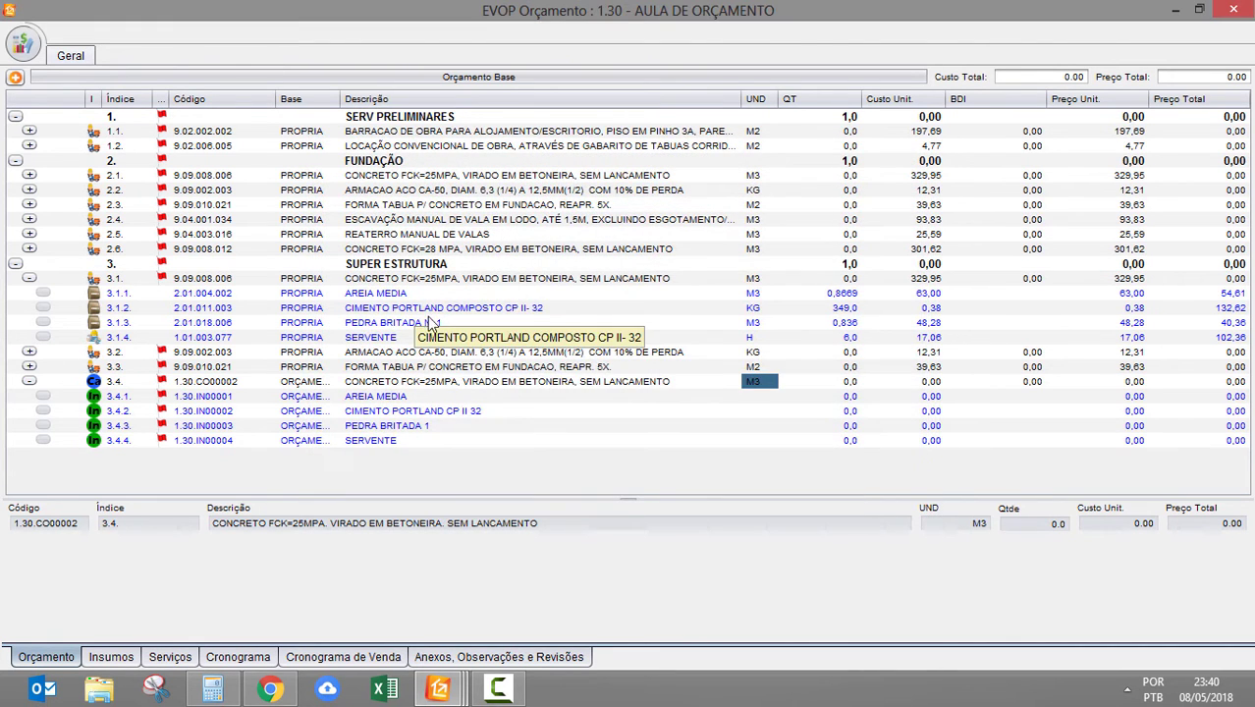
# Step: Set the unit of measure of input 3.4.1, AREIA MEDIA, to M3 using the unit search
pyautogui.click(765, 409)
pyautogui.doubleClick(765, 396)
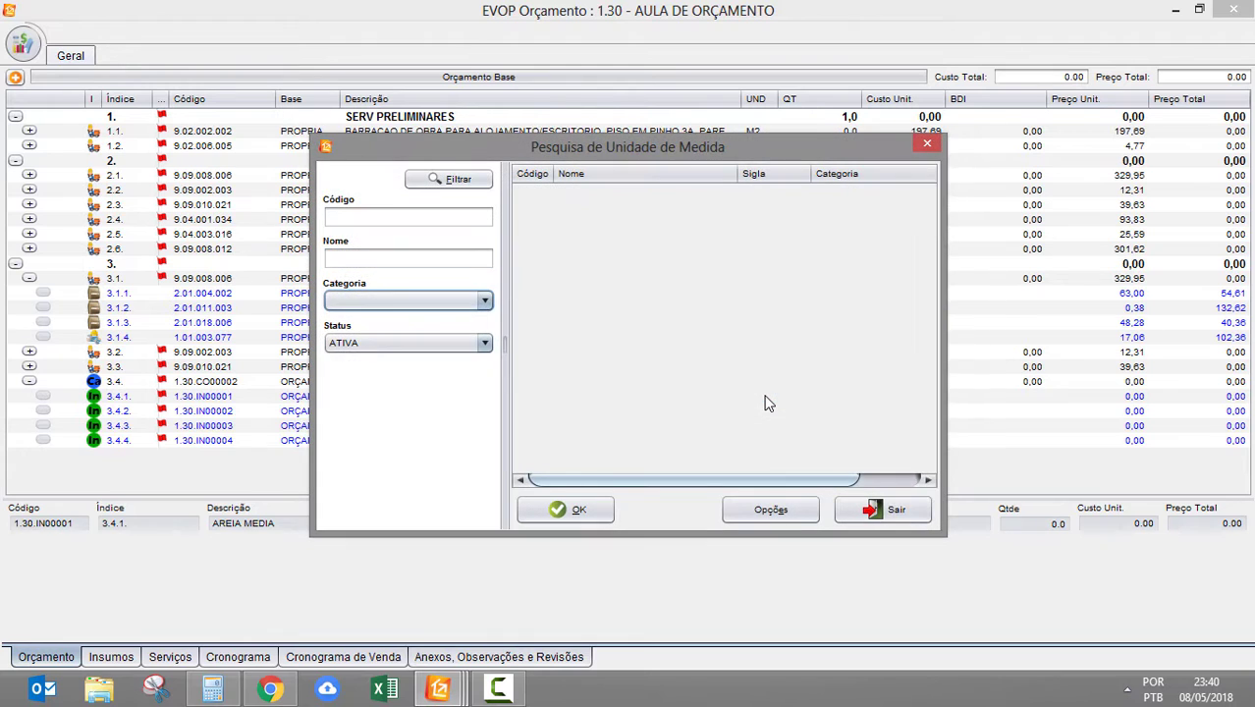
pyautogui.hotkey('shift', 'Tab')
pyautogui.write('M')
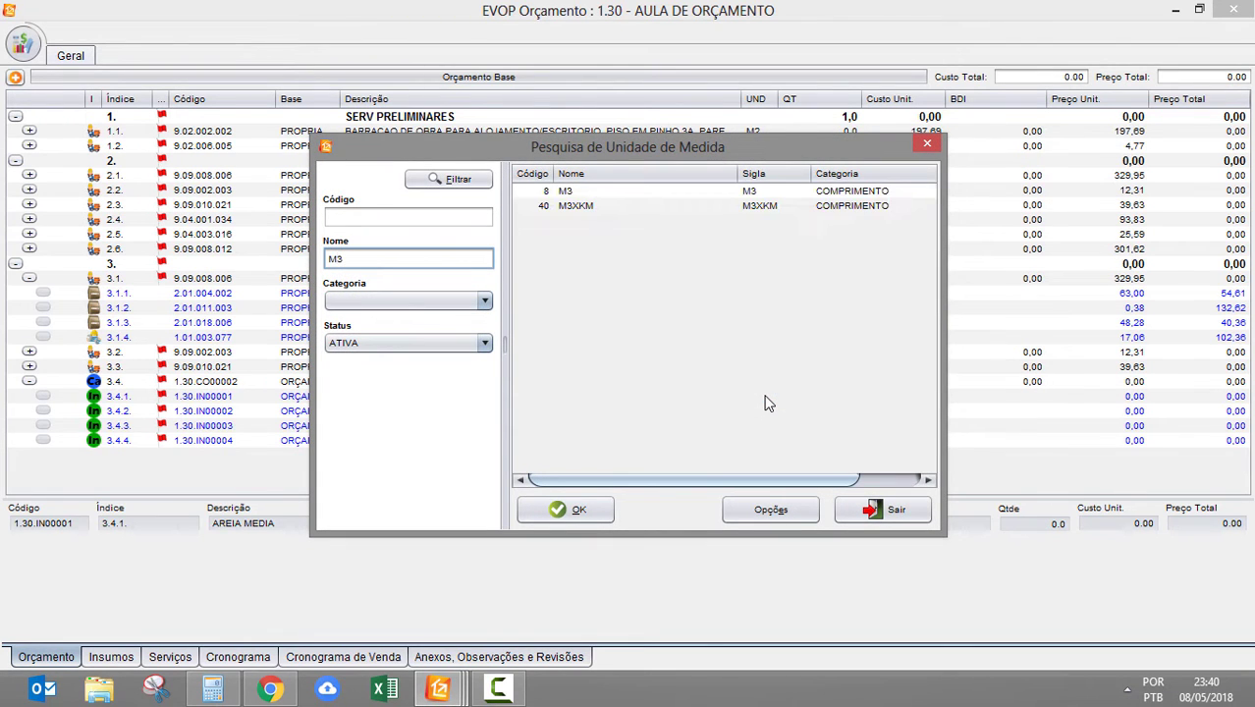
pyautogui.press('Down')
pyautogui.press('Return')
# Step: Set the unit of measure of input 3.4.2, CIMENTO PORTLAND CP II 32, to KG
pyautogui.click(773, 409)
pyautogui.doubleClick(773, 408)
pyautogui.write('K')
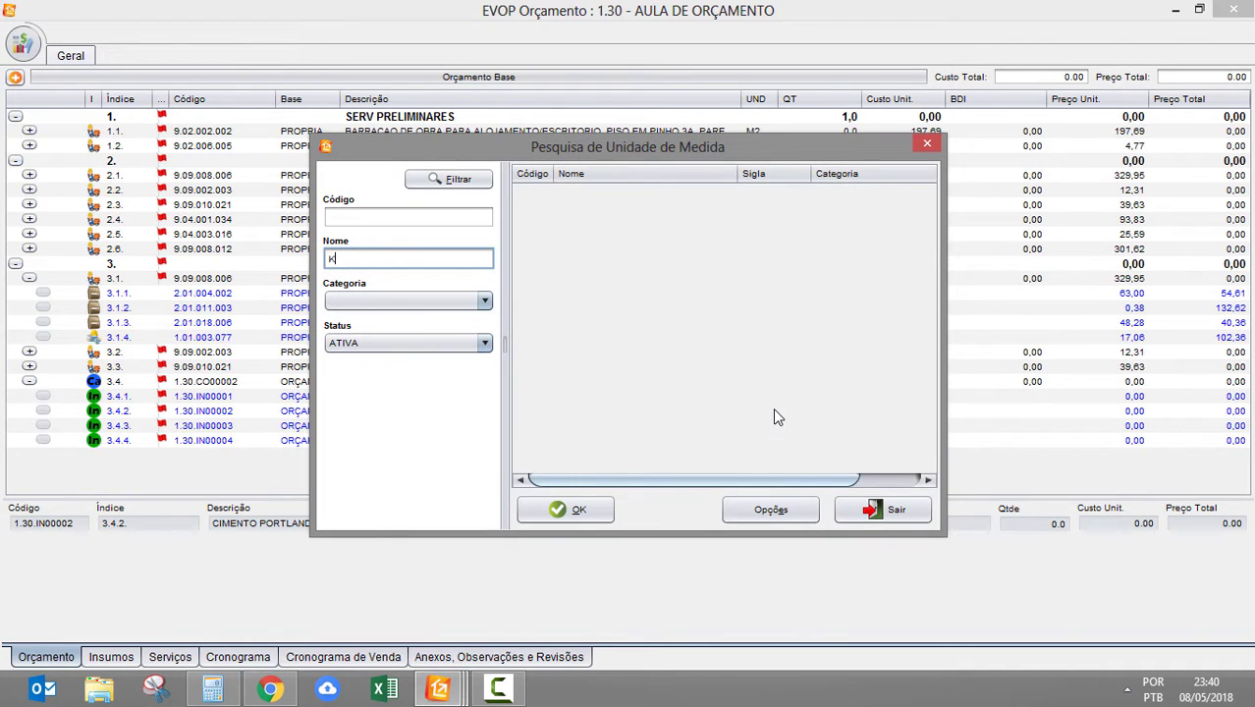
pyautogui.write('G')
pyautogui.press('Down')
pyautogui.press('Return')
# Step: Set the unit of measure of input 3.4.3, PEDRA BRITADA 1, to M3
pyautogui.click(765, 426)
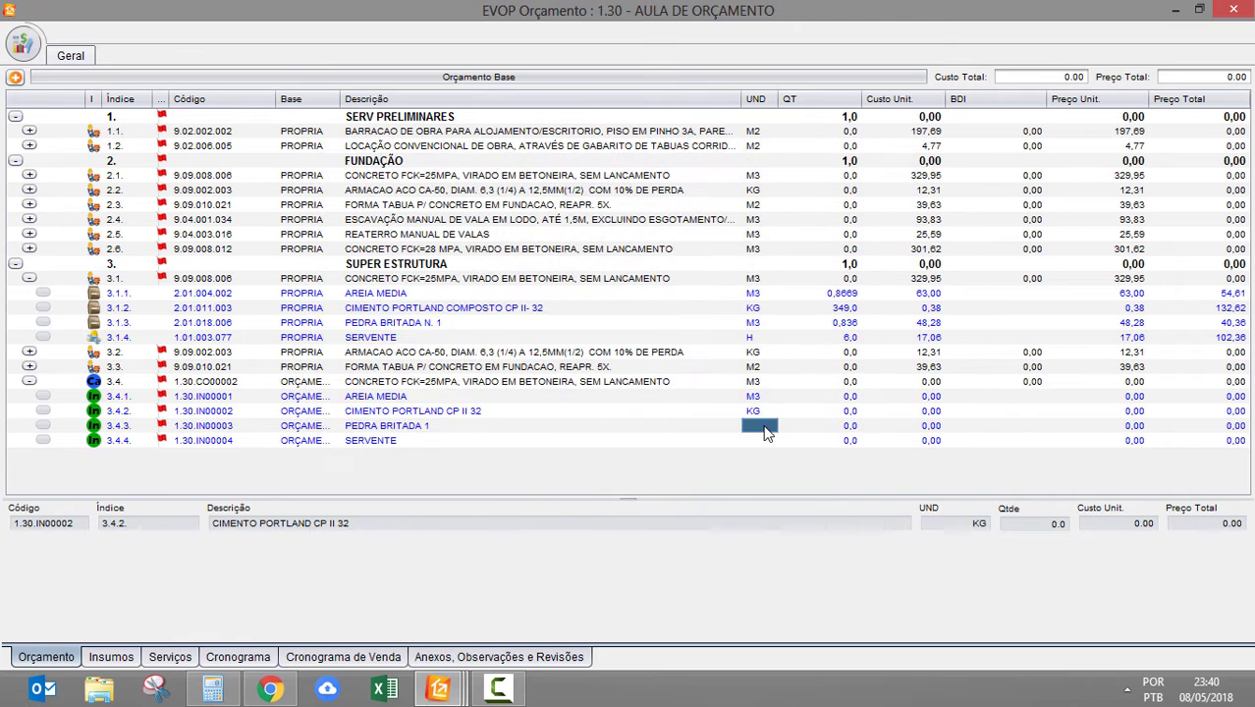
pyautogui.doubleClick(766, 429)
pyautogui.write('M3')
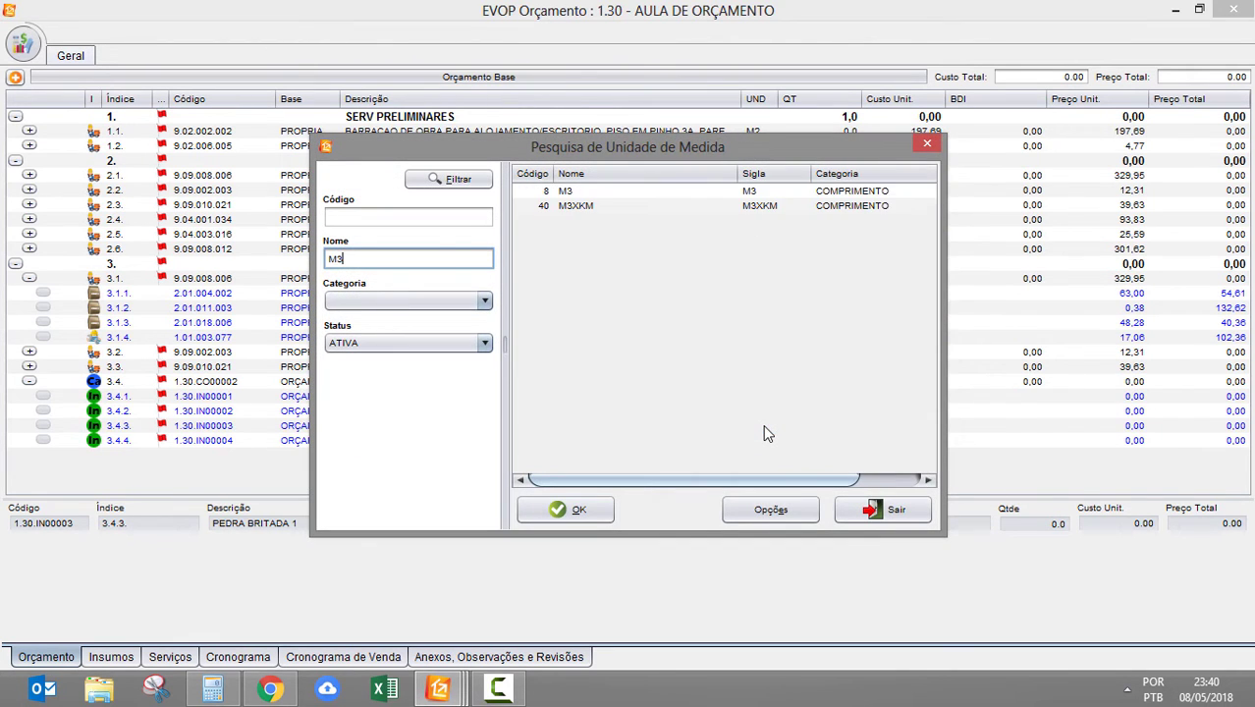
pyautogui.press('Down')
pyautogui.press('Return')
# Step: Set the unit of measure of input 3.4.4, SERVENTE, to H
pyautogui.click(758, 440)
pyautogui.doubleClick(758, 440)
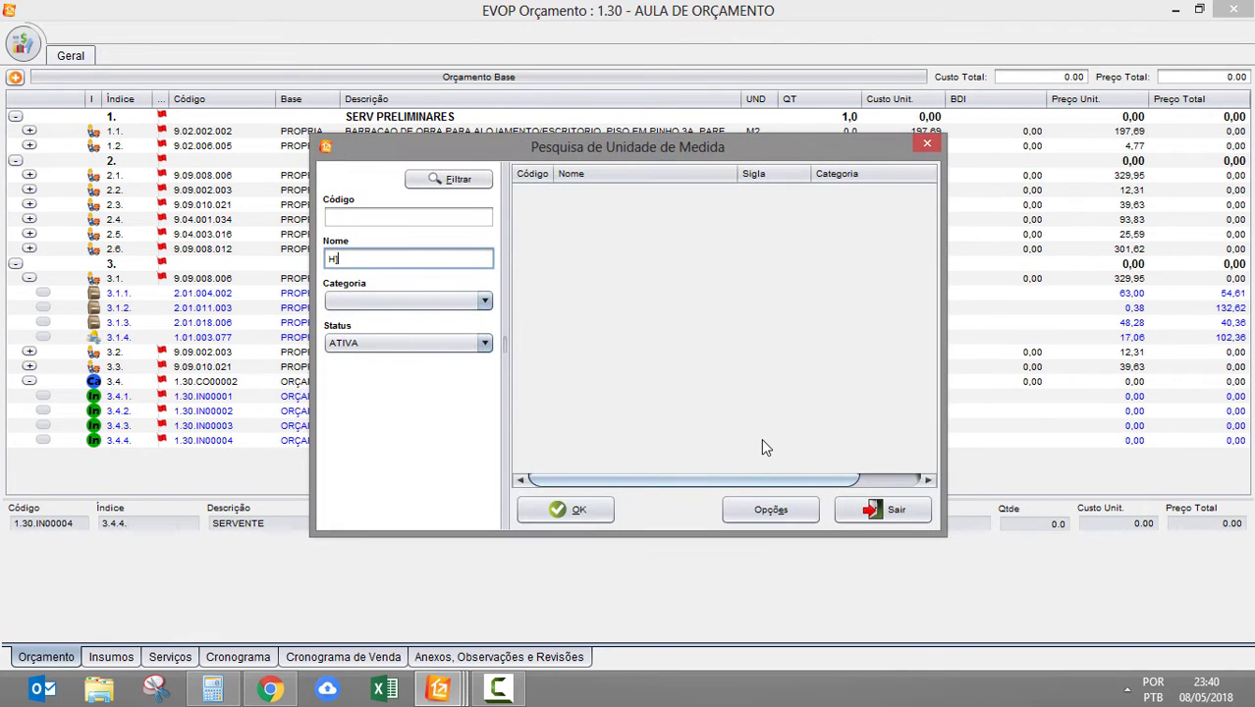
pyautogui.write('H')
pyautogui.press('Return')
# Step: Set the quantities of inputs 3.4.1 to 3.4.4 to 0,9, 300, 0,9 and 6 respectively
pyautogui.click(834, 397)
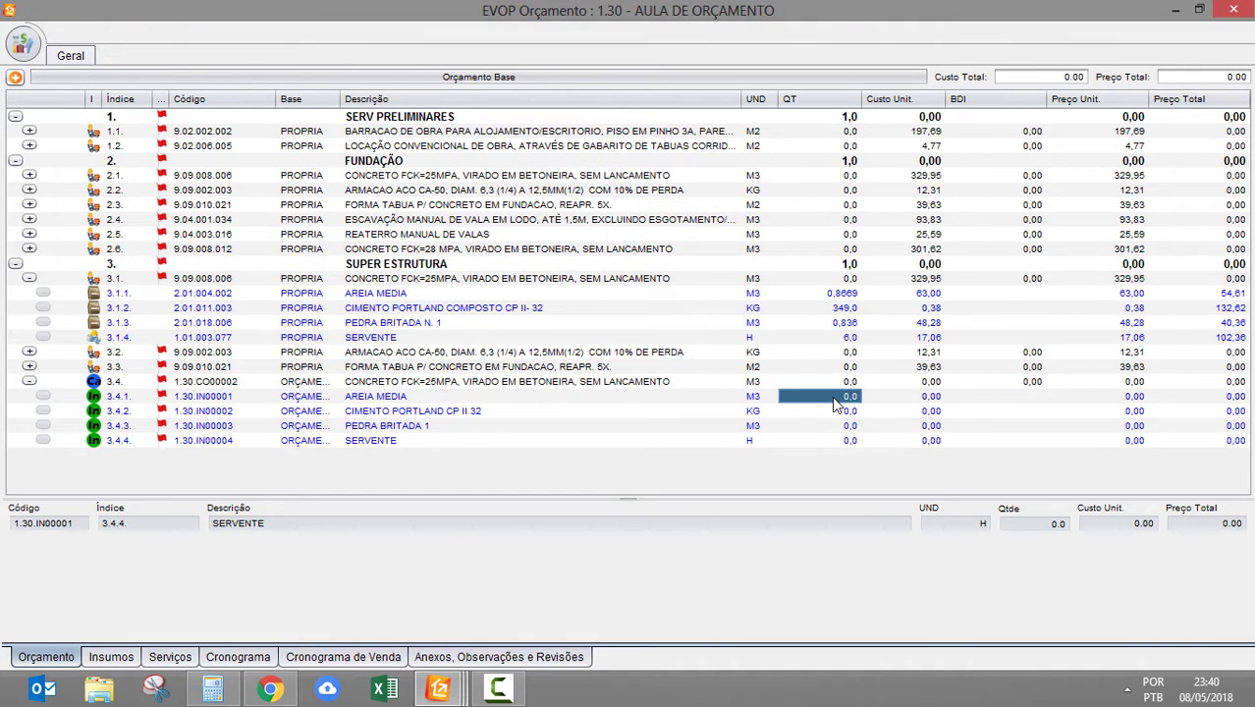
pyautogui.write('0,')
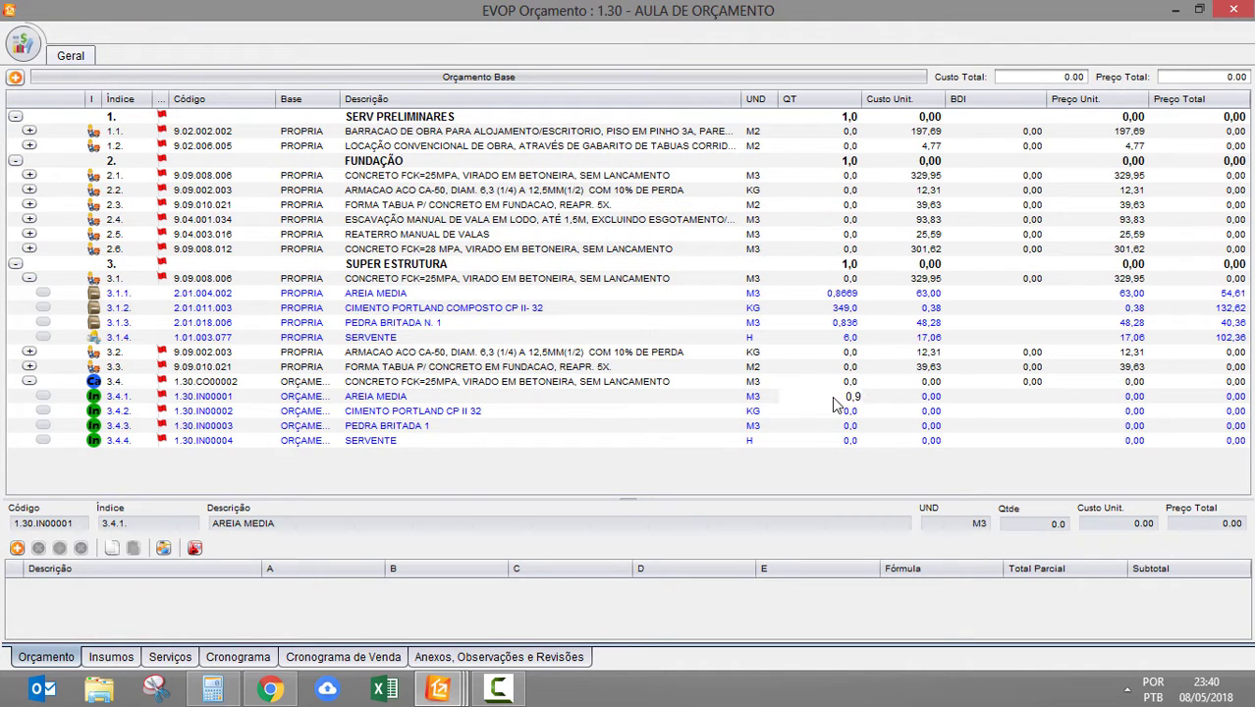
pyautogui.press('Return')
pyautogui.write('300')
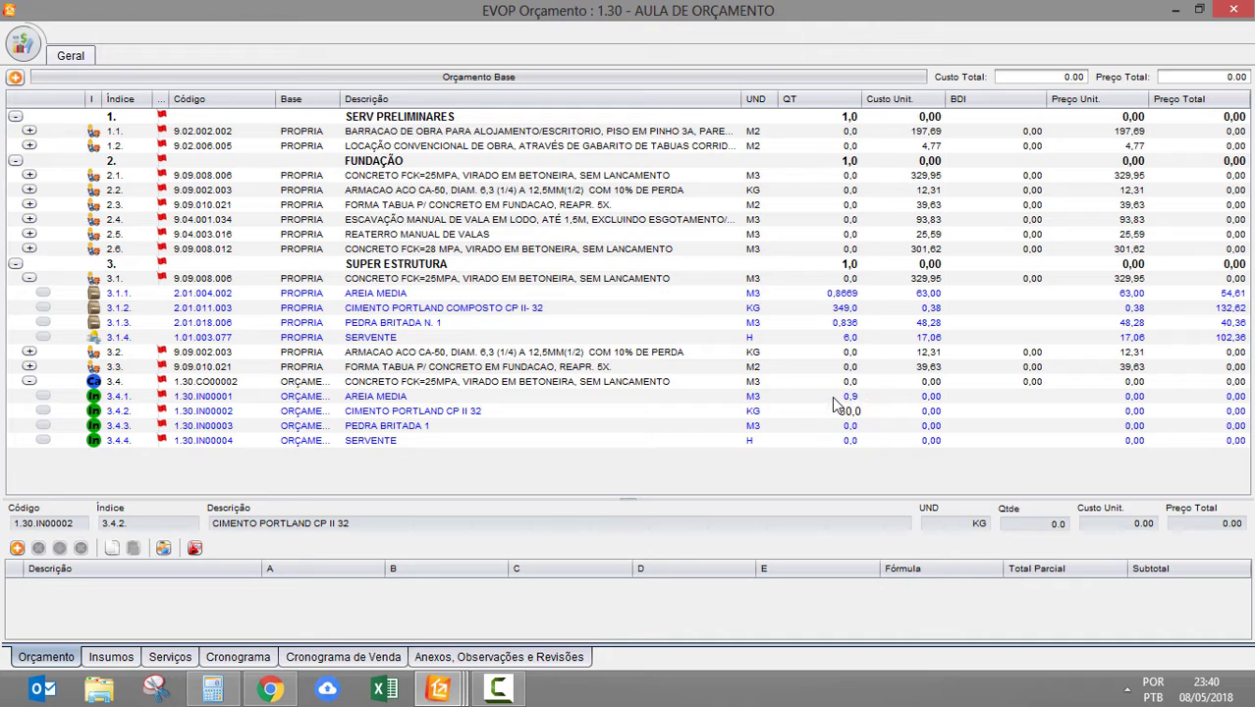
pyautogui.press('Return')
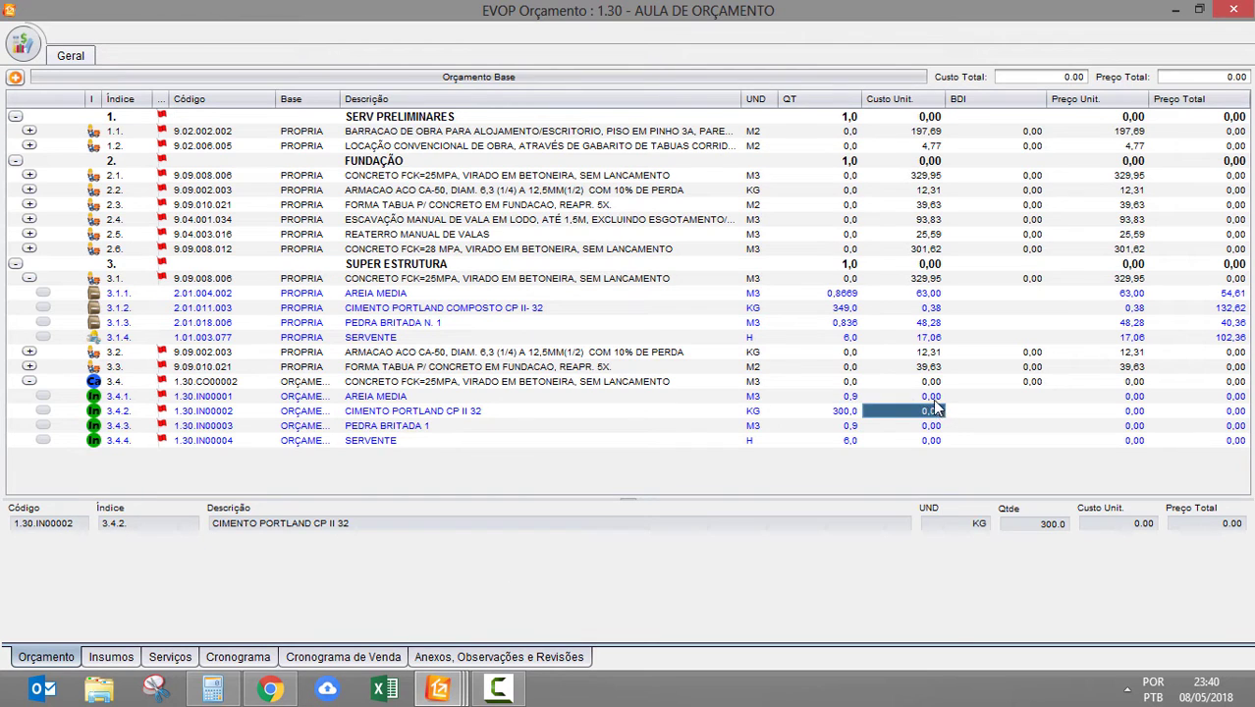
# Step: Set the unit costs of AREIA MEDIA (3.4.1) to 63 and CIMENTO PORTLAND CP II 32 (3.4.2) to 0,38
pyautogui.click(937, 397)
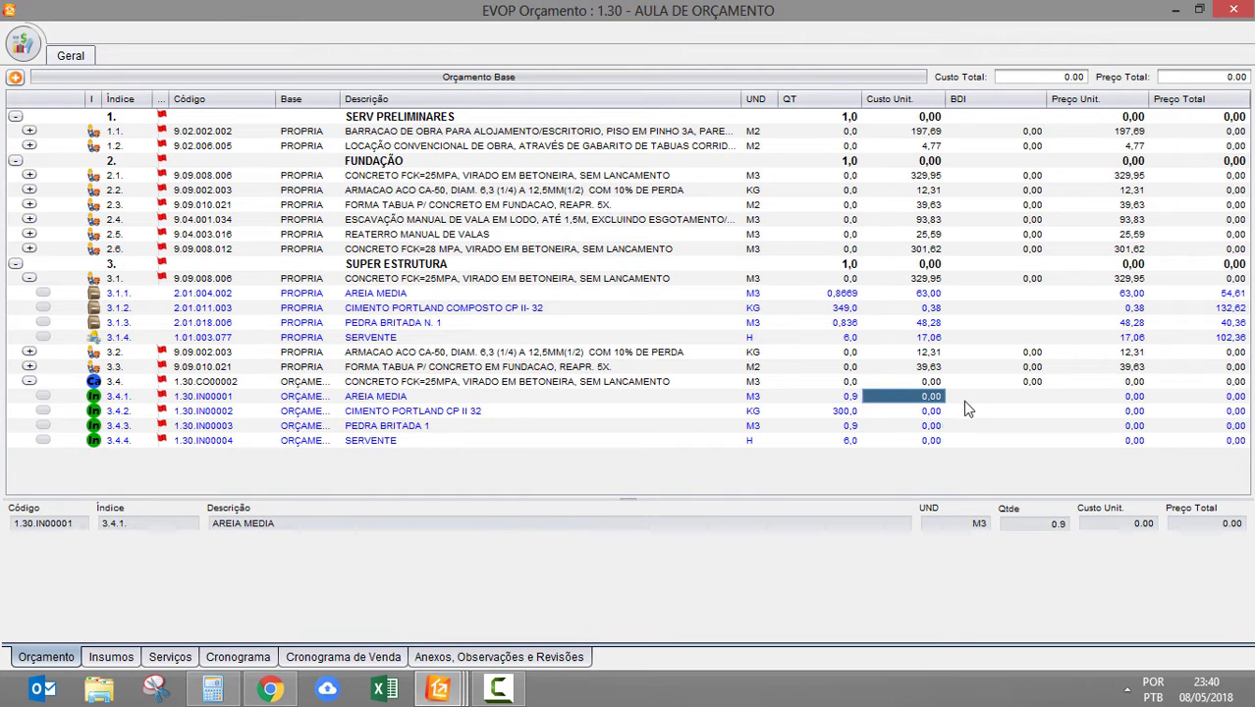
pyautogui.write('63')
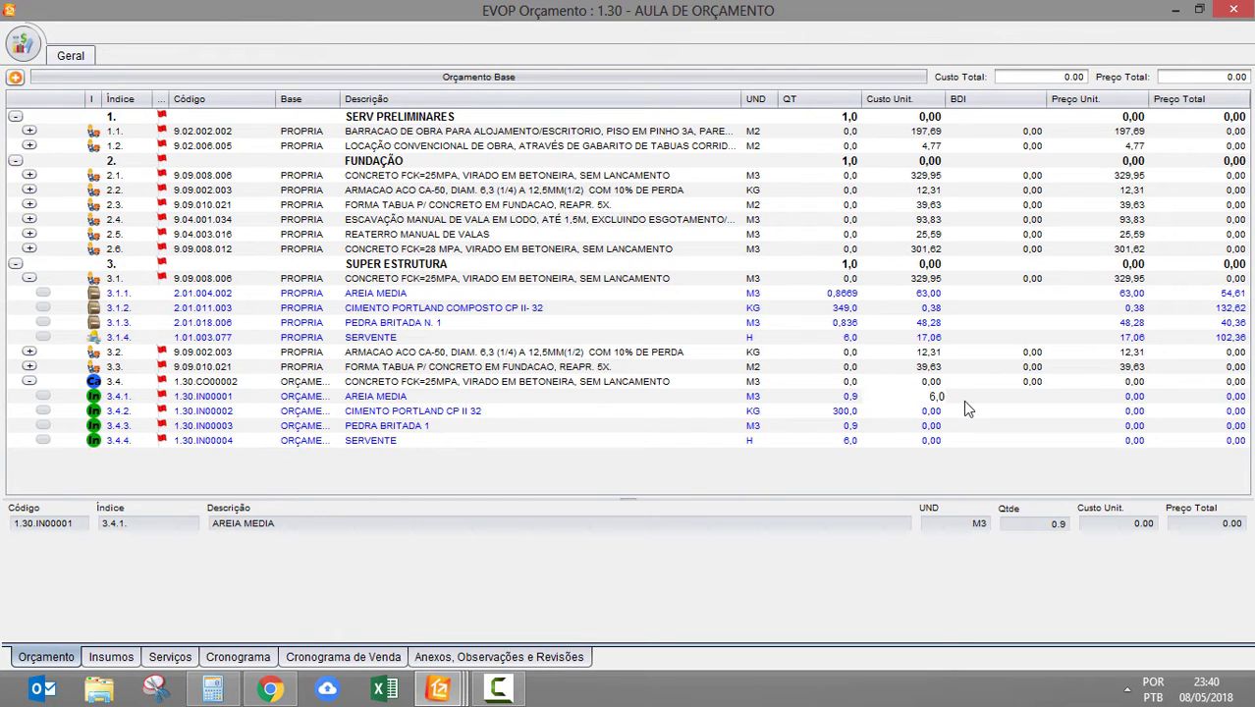
pyautogui.press('Return')
pyautogui.write('0,')
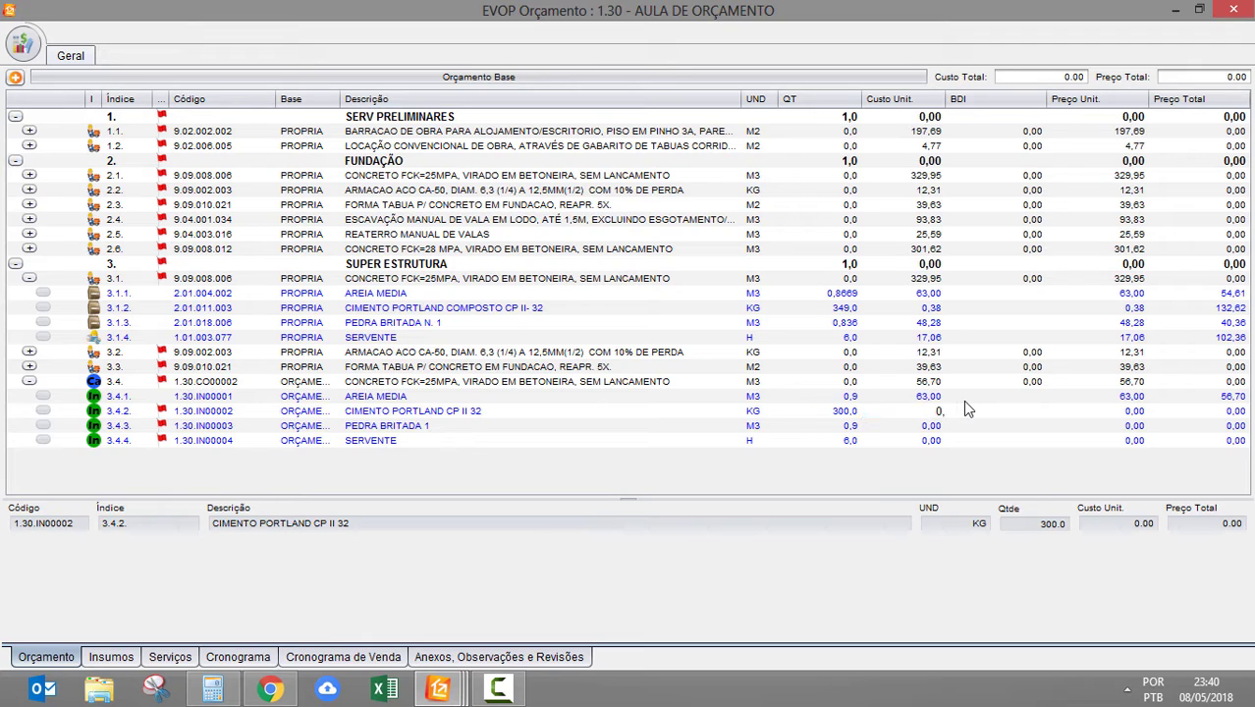
pyautogui.write('38')
pyautogui.press('Return')
# Step: Set the unit costs of PEDRA BRITADA 1 (3.4.3) to 48,28 and SERVENTE (3.4.4) to 15,9
pyautogui.write('48,2')
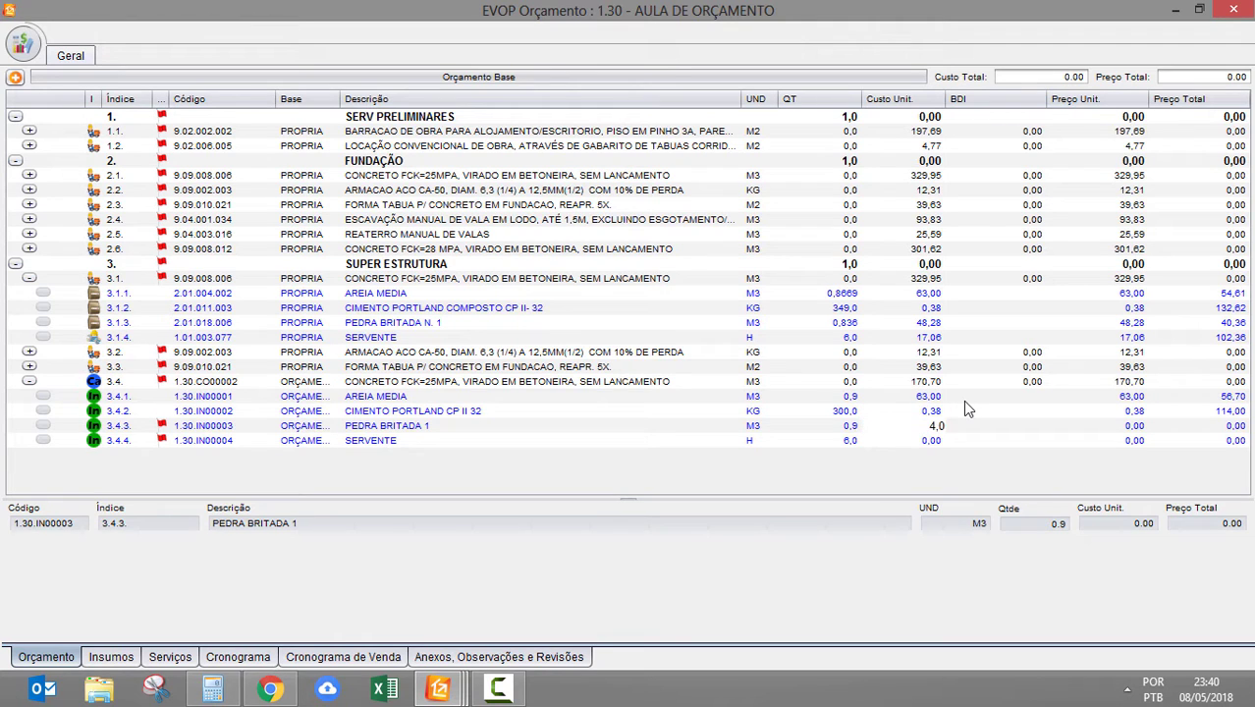
pyautogui.write('8')
pyautogui.press('Return')
pyautogui.write('15,9')
pyautogui.press('Return')
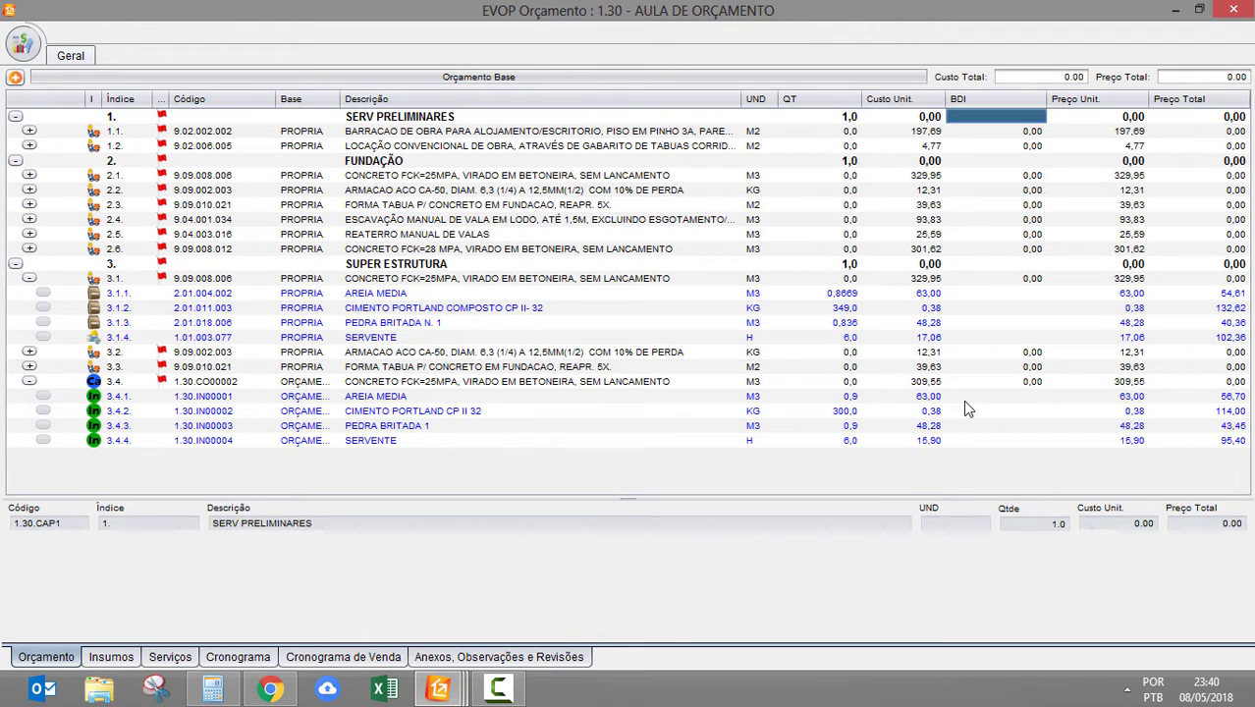
pyautogui.click(937, 441)
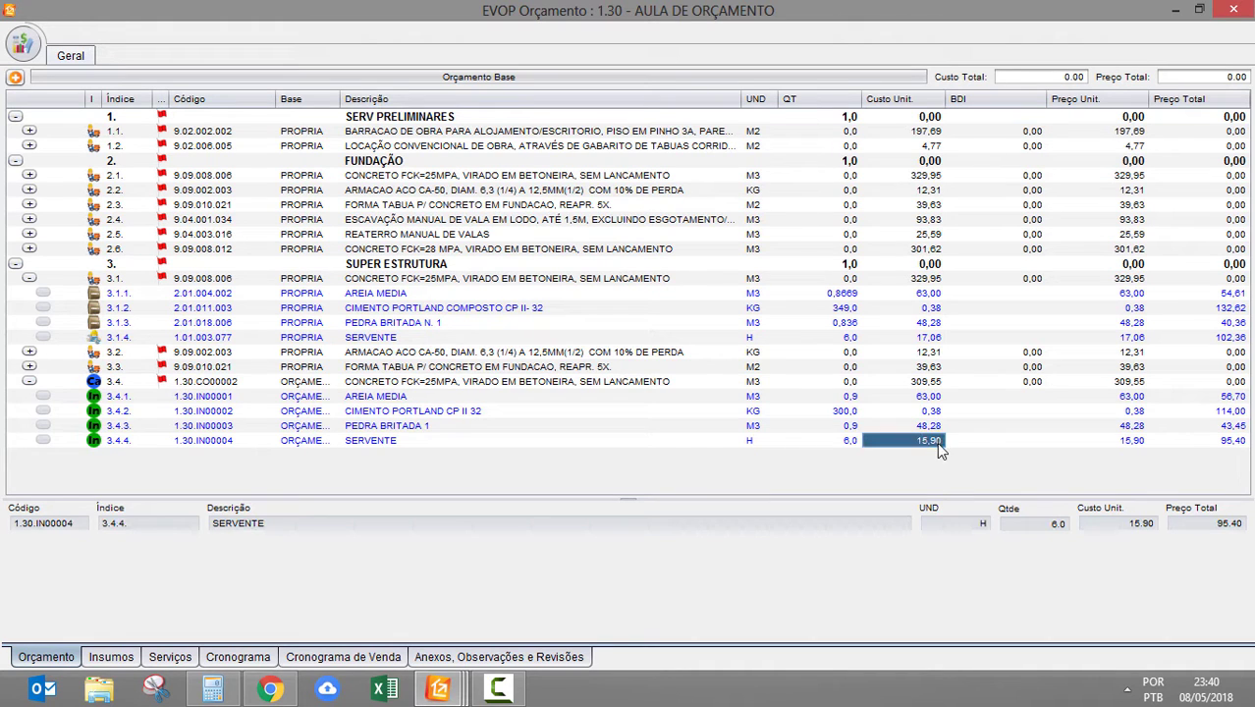
pyautogui.click(746, 441)
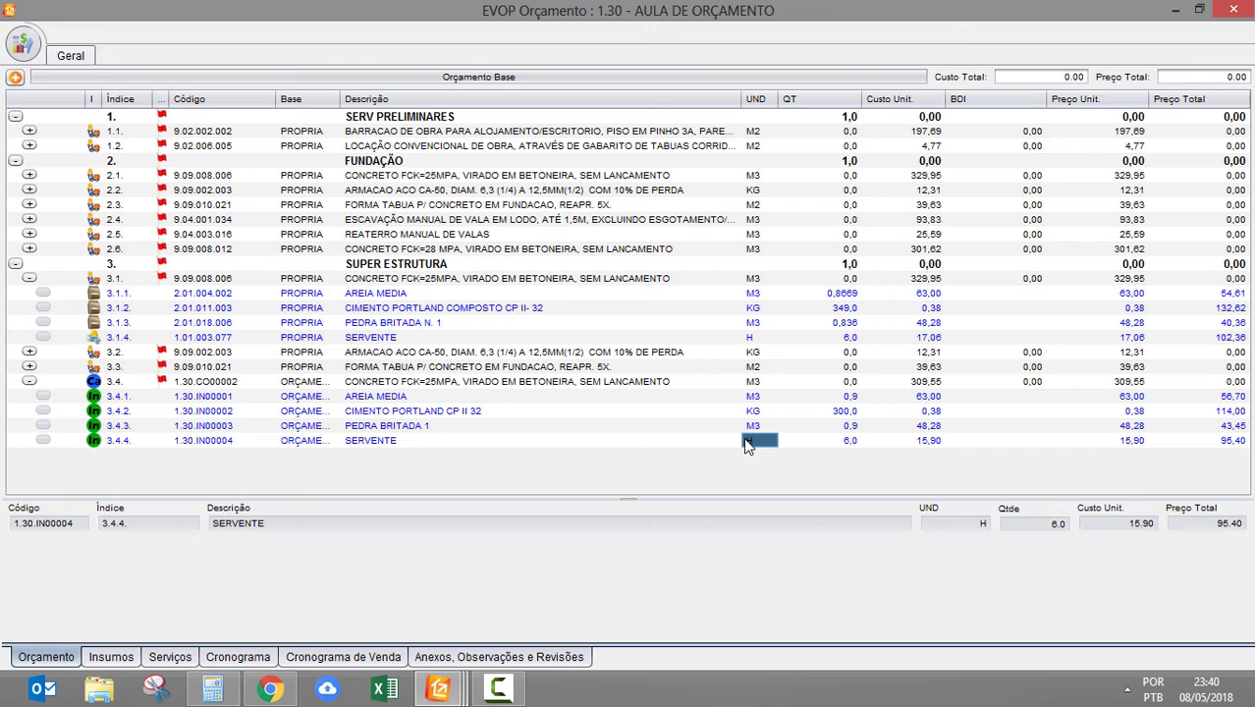
pyautogui.click(922, 442)
pyautogui.doubleClick(921, 442)
pyautogui.press('Return')
pyautogui.click(921, 442)
pyautogui.click(82, 57)
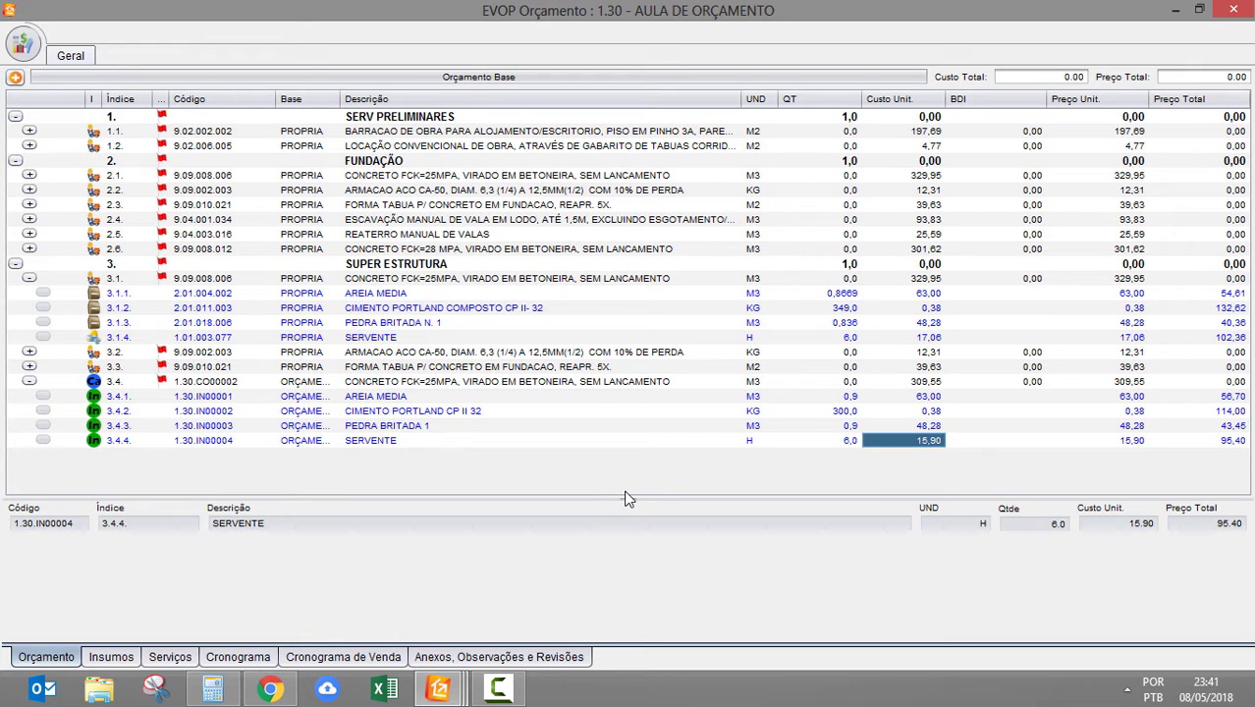
# Step: Open the Windows calculator, divide 1250 by 220 for the labourer's hourly rate, and close the calculator
pyautogui.press('super+r')
pyautogui.press('Return')
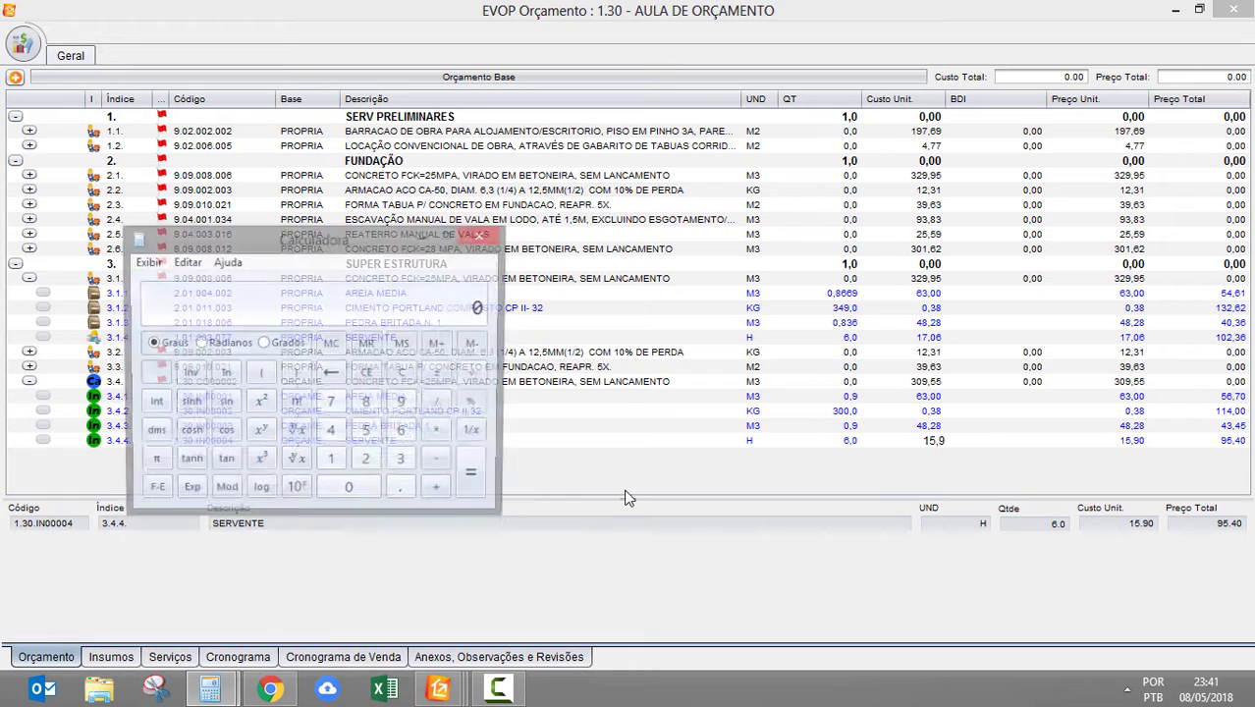
pyautogui.write('1250')
pyautogui.press('/')
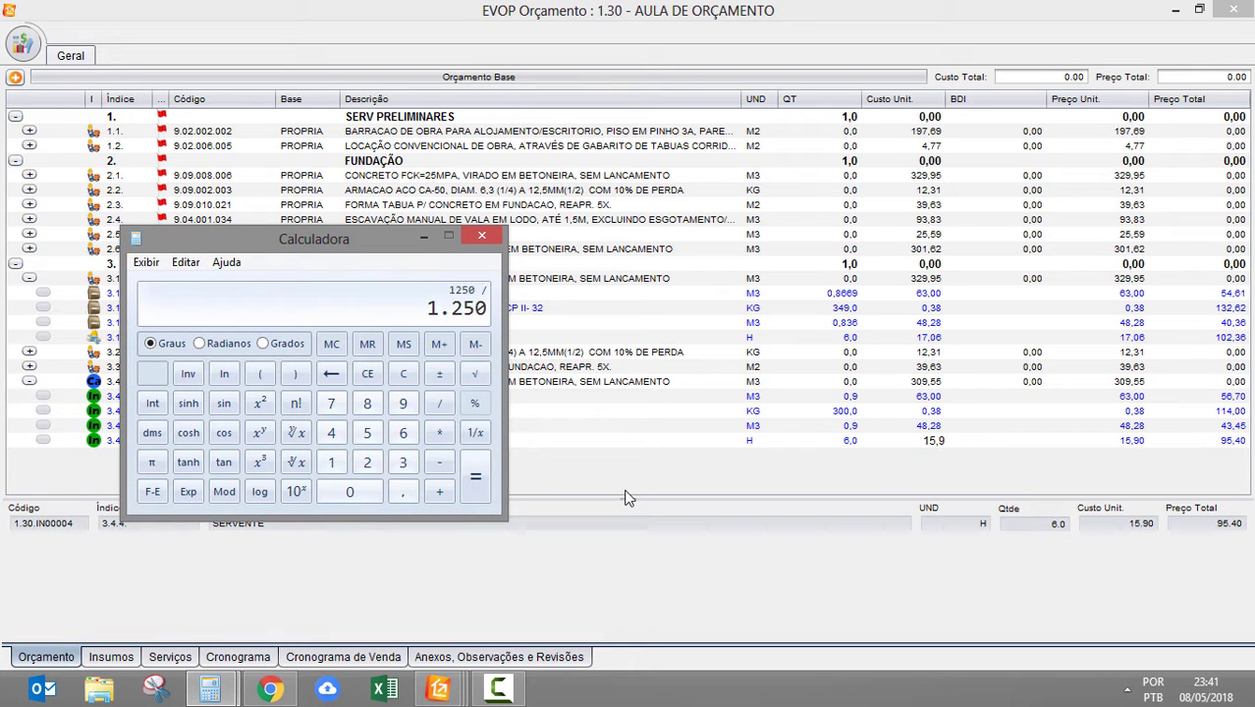
pyautogui.write('220')
pyautogui.press('Return')
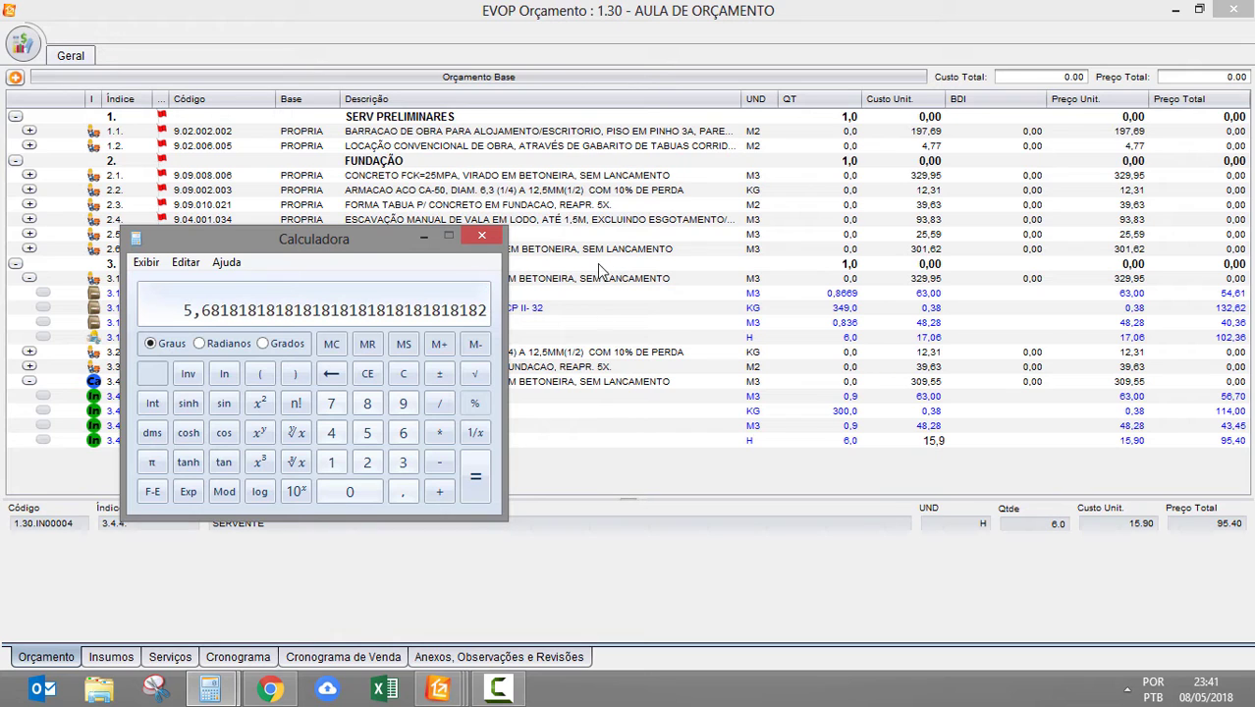
pyautogui.click(479, 230)
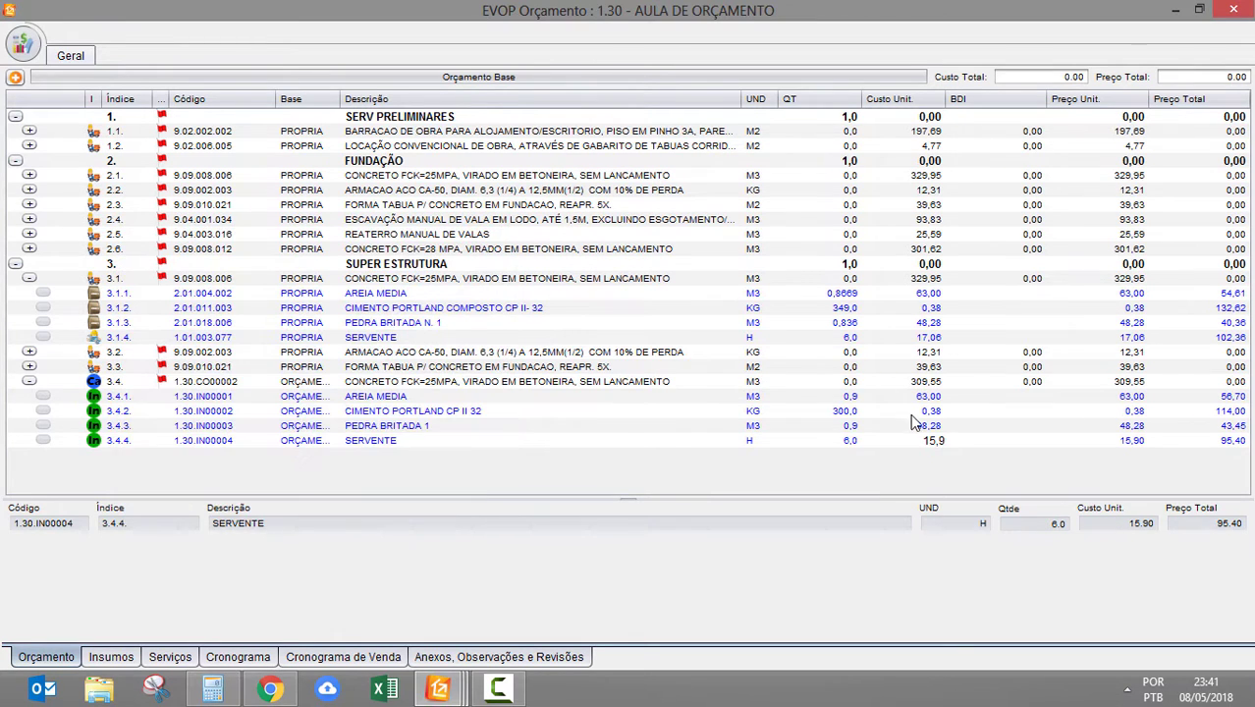
# Step: Set the unit cost of input 3.4.4, SERVENTE, to 15,05
pyautogui.click(917, 426)
pyautogui.click(927, 442)
pyautogui.write('15,05')
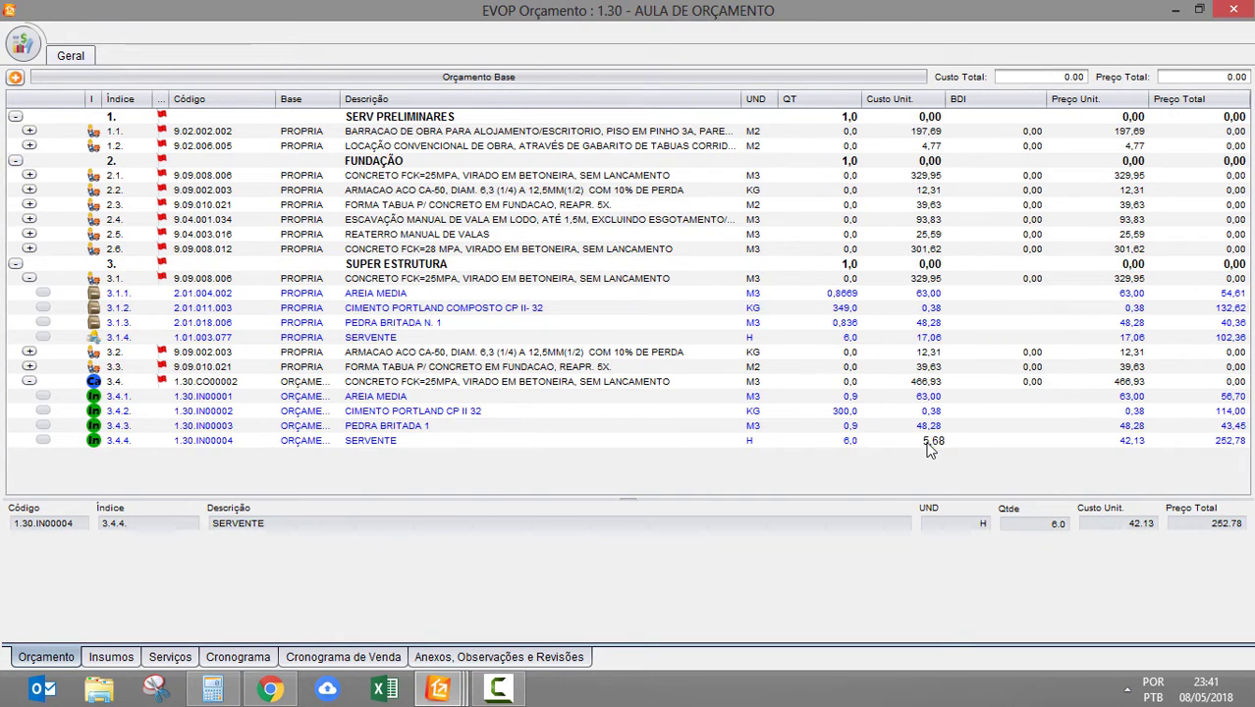
pyautogui.press('Return')
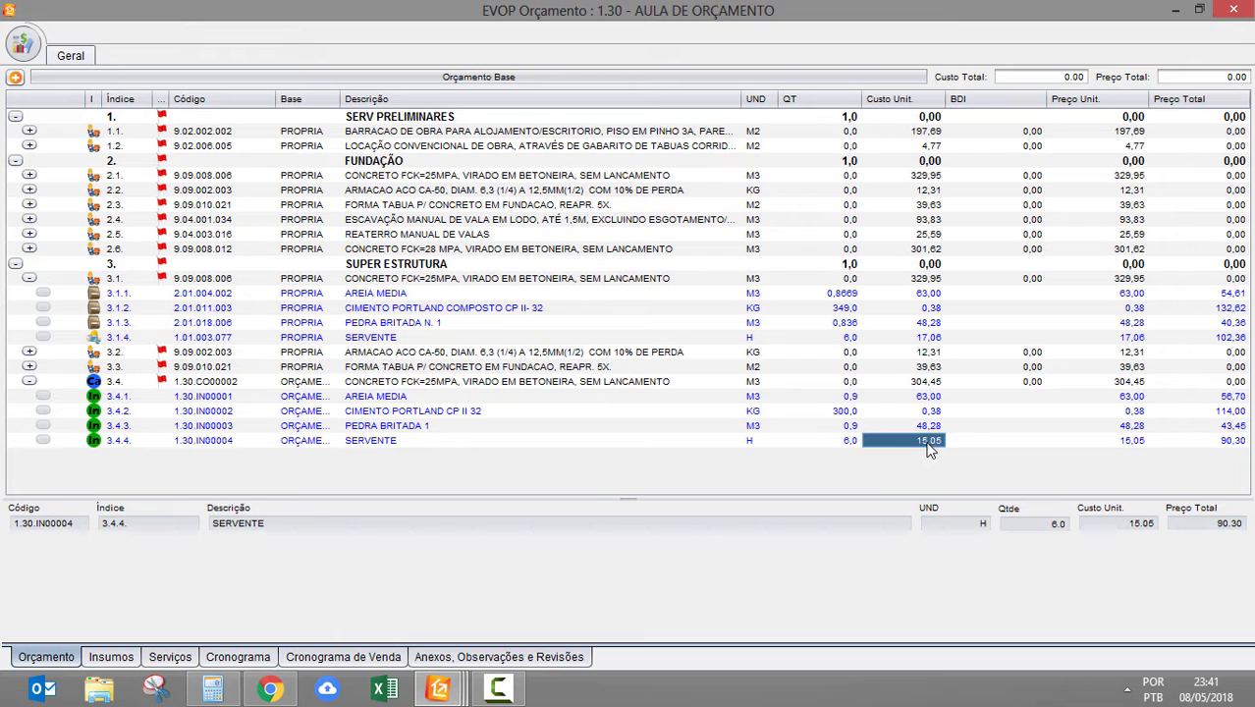
pyautogui.click(1039, 438)
pyautogui.click(938, 442)
pyautogui.click(407, 411)
pyautogui.click(439, 383)
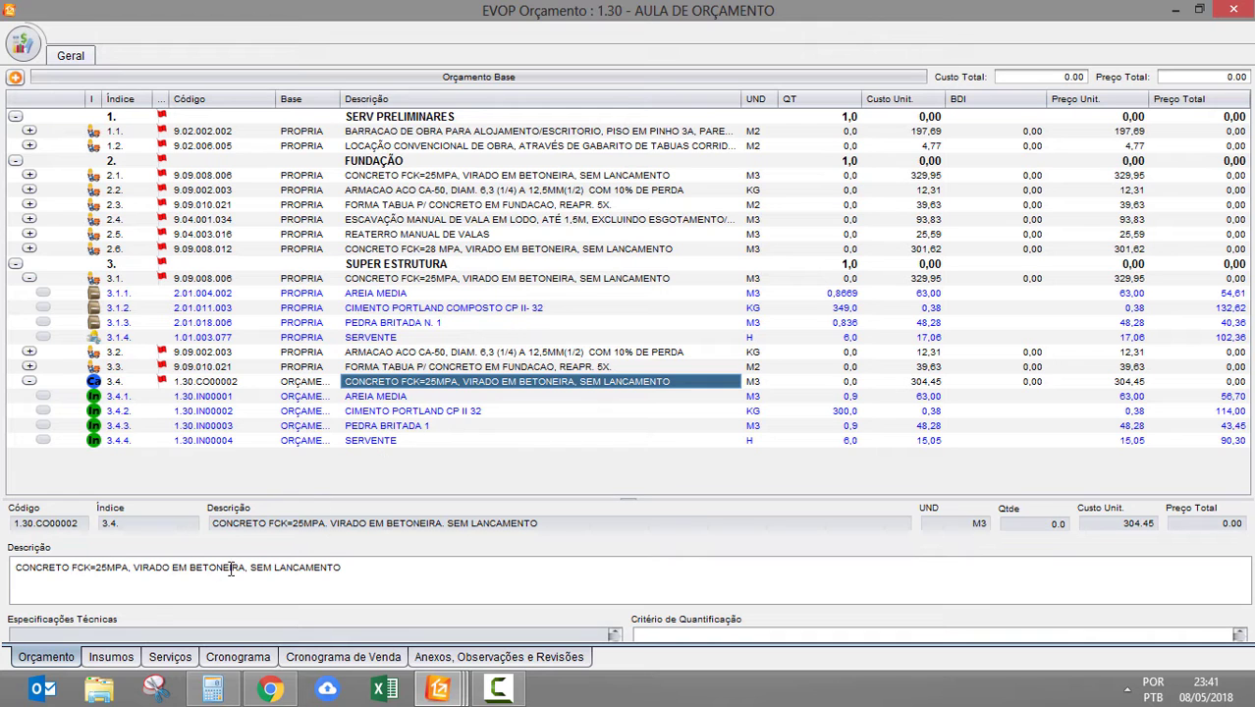
# Step: Show the budget's list of inputs with only materials included and sort it by description
pyautogui.click(122, 658)
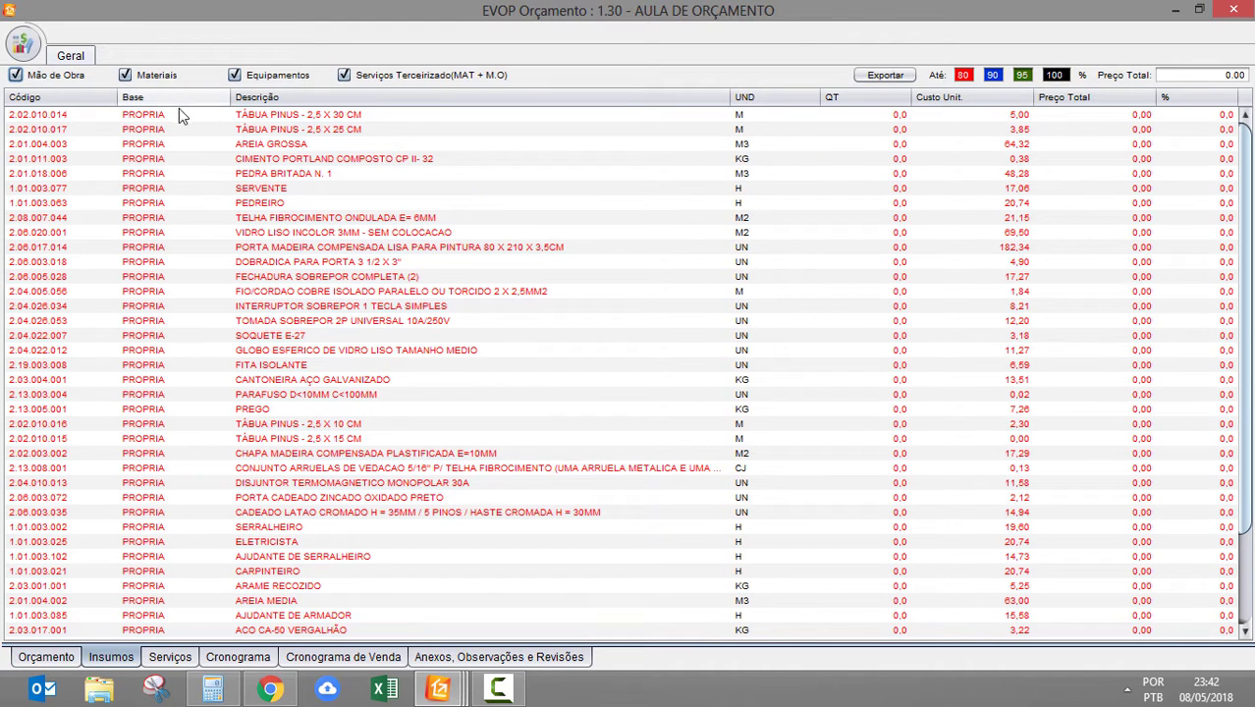
pyautogui.click(86, 76)
pyautogui.click(277, 79)
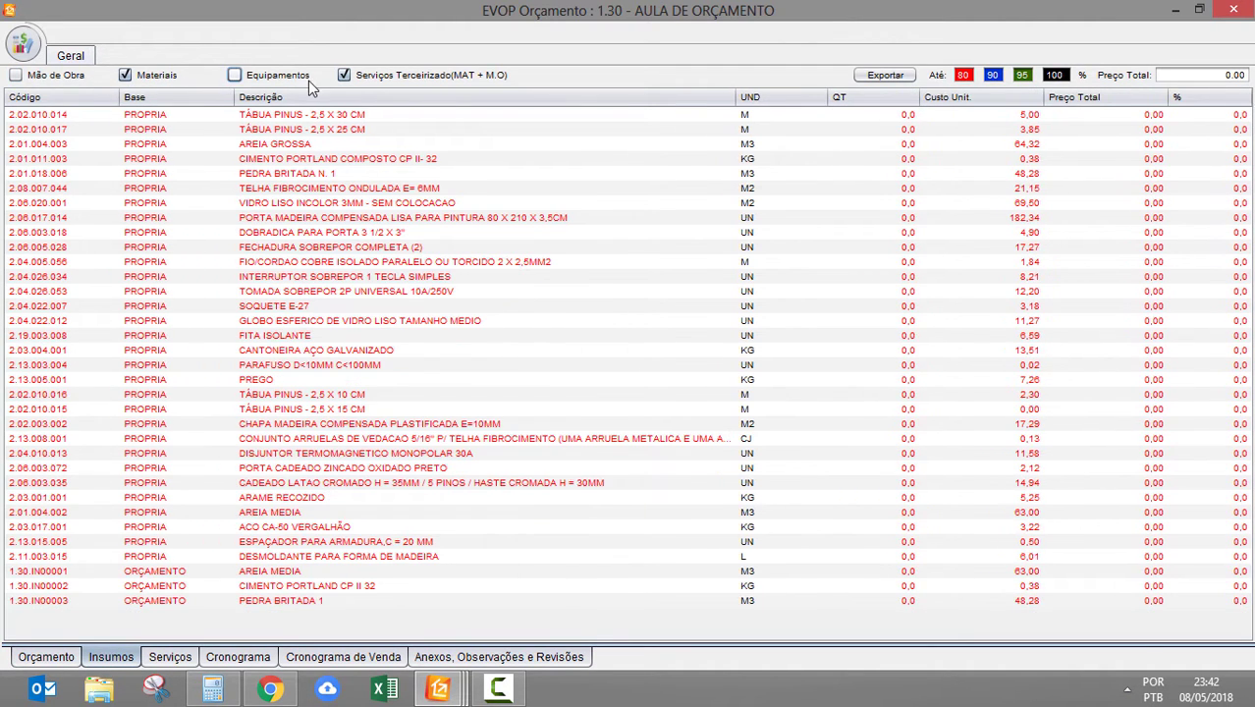
pyautogui.click(362, 78)
pyautogui.click(153, 572)
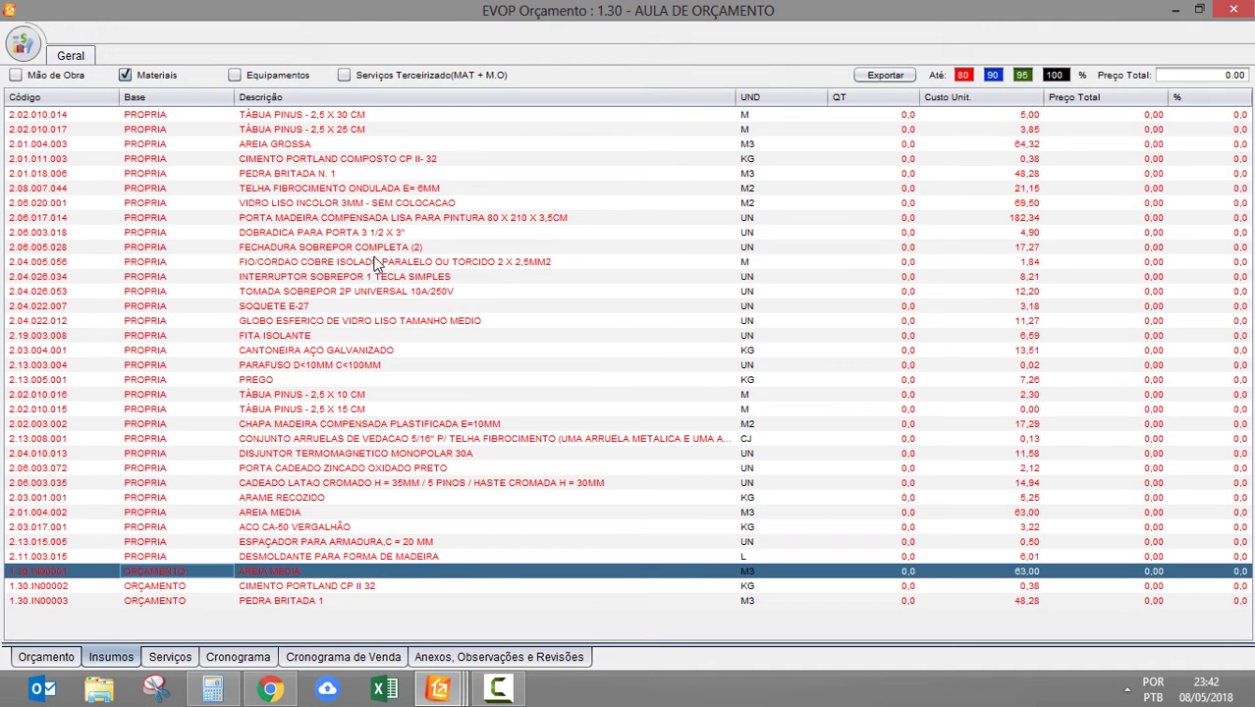
pyautogui.click(377, 99)
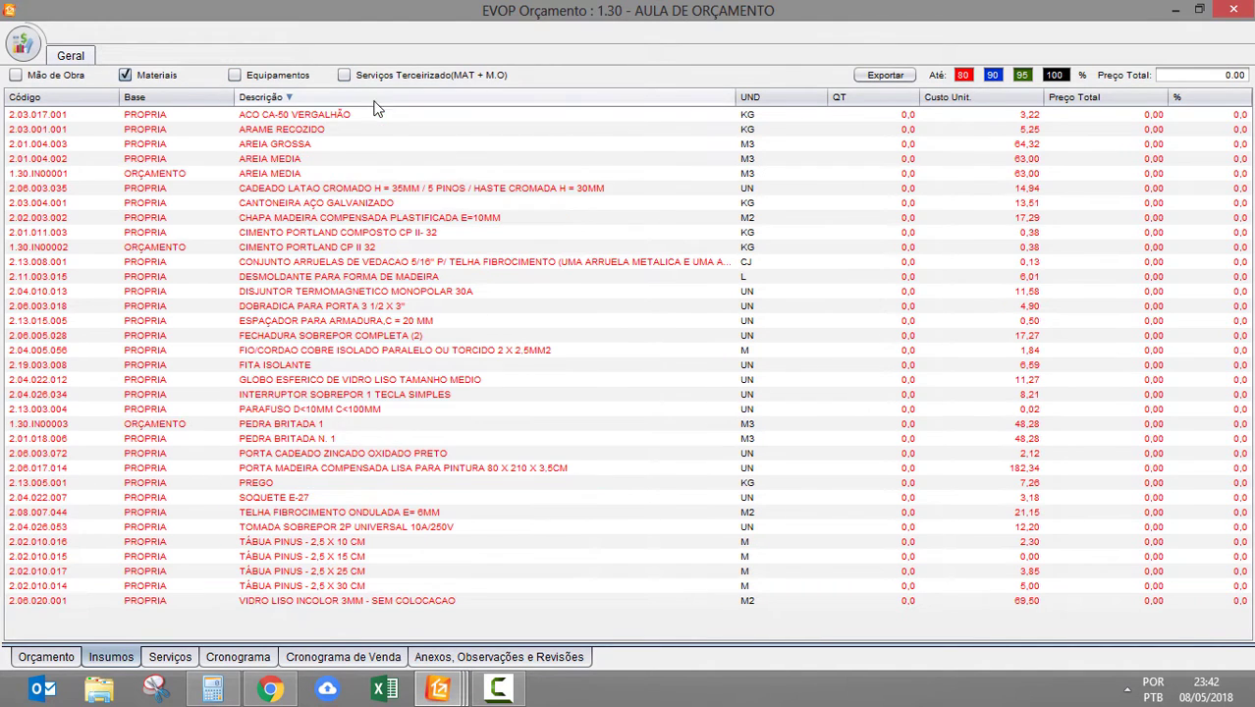
# Step: Compare the PROPRIA and ORÇAMENTO entries for medium sand, Portland cement and crushed stone in the materials list
pyautogui.click(306, 175)
pyautogui.click(295, 159)
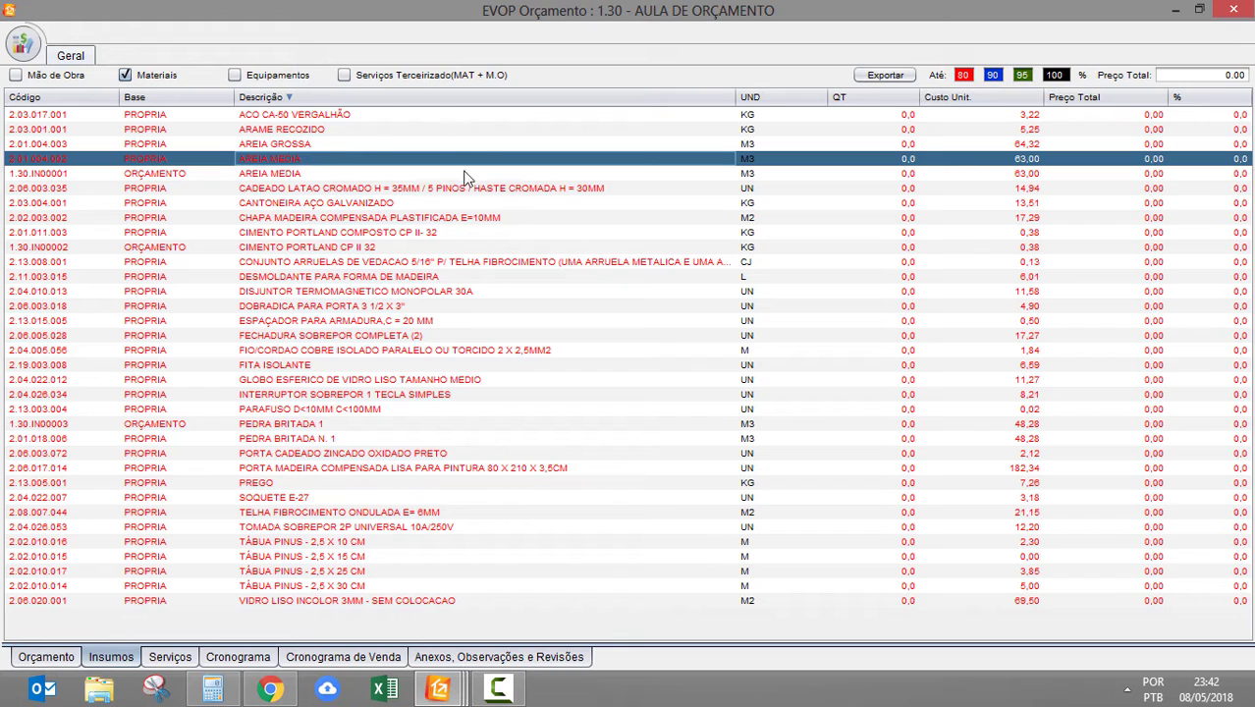
pyautogui.click(282, 174)
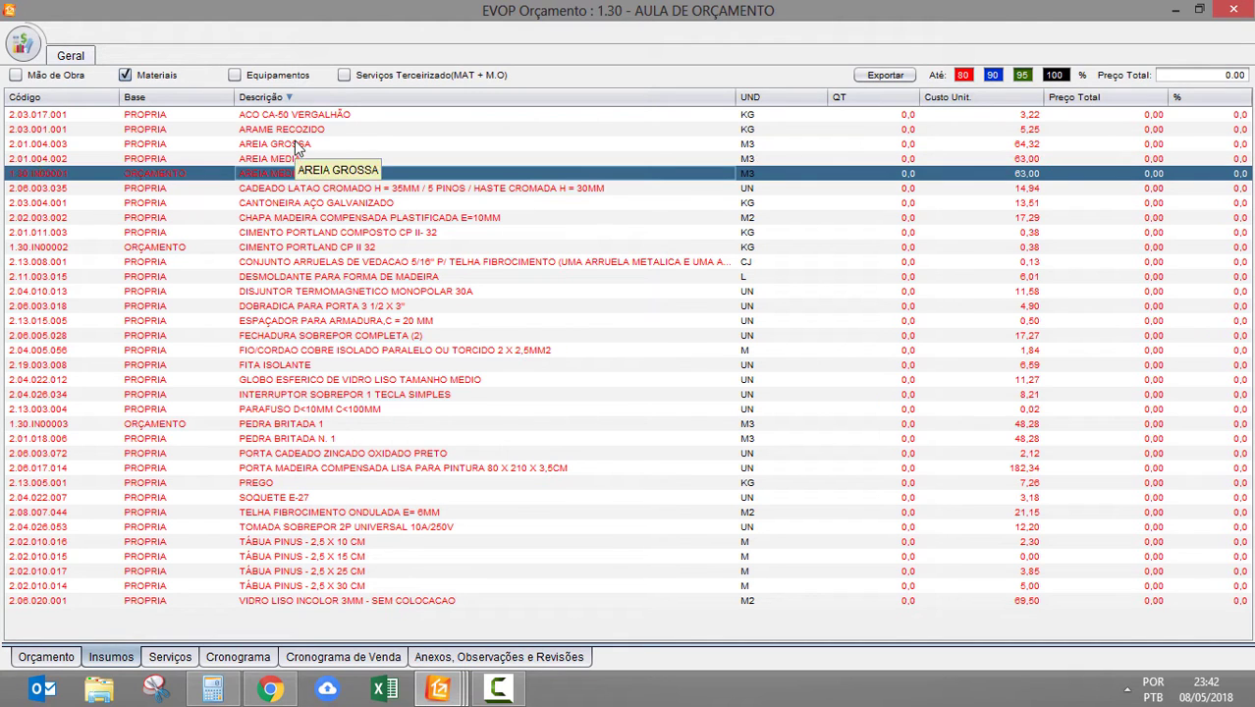
pyautogui.click(348, 248)
pyautogui.click(363, 235)
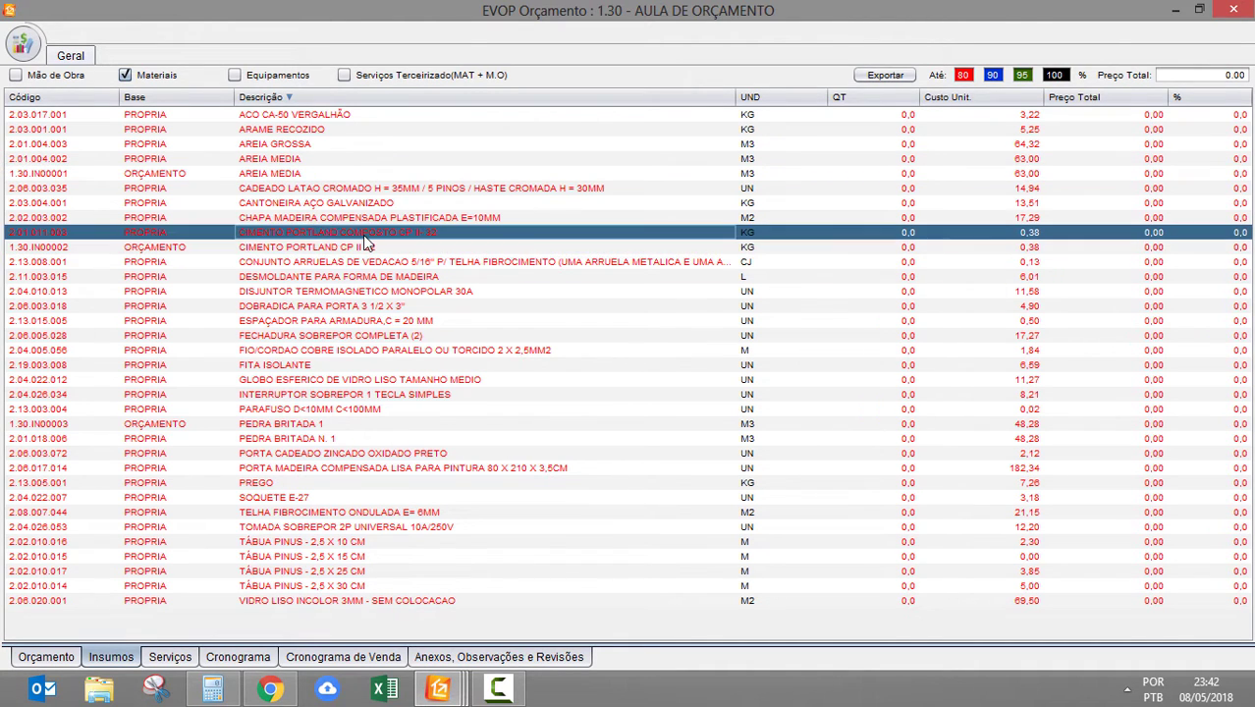
pyautogui.click(375, 249)
pyautogui.click(390, 240)
pyautogui.click(337, 407)
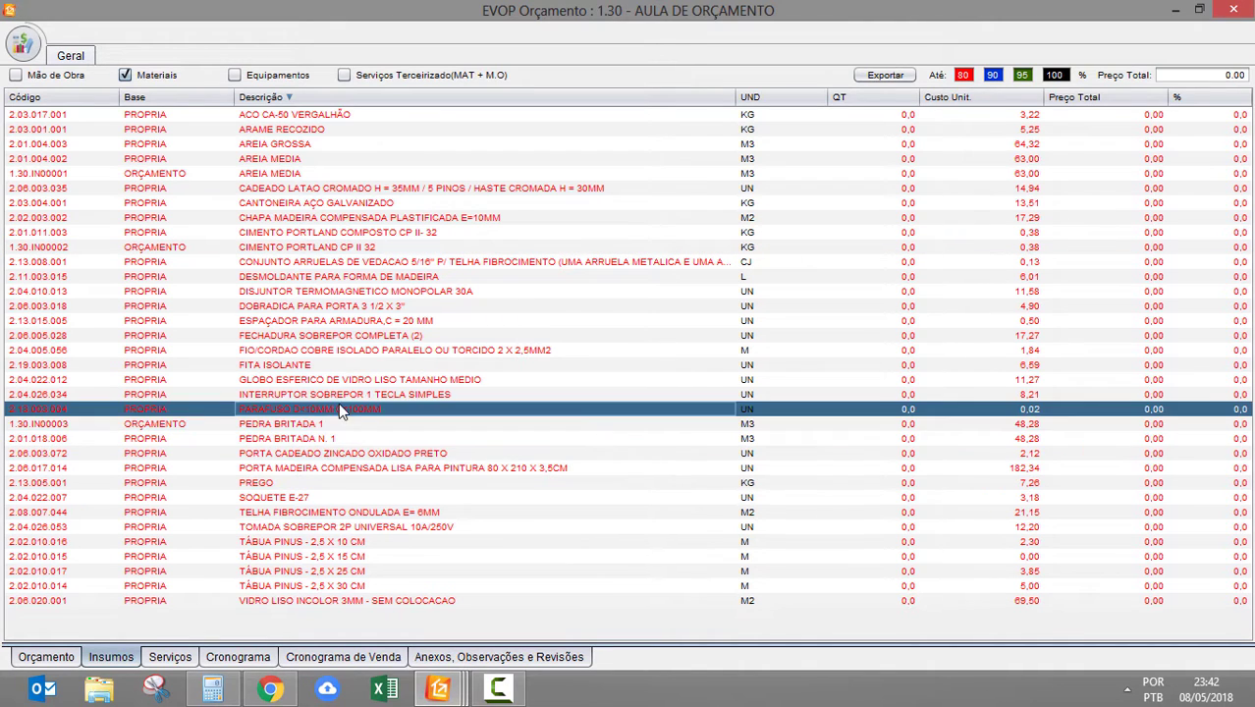
pyautogui.click(327, 426)
pyautogui.click(325, 442)
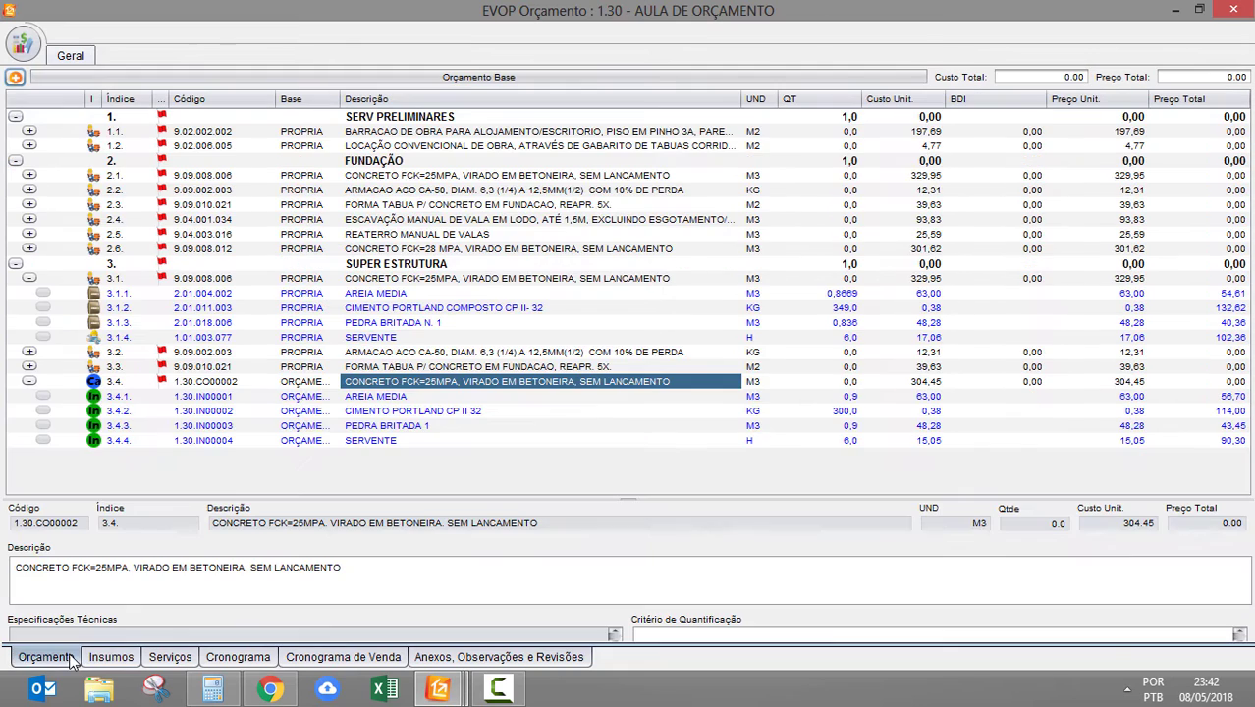
# Step: Return to the budget sheet and select input 3.4.1, AREIA MEDIA, in composition 3.4
pyautogui.click(76, 653)
pyautogui.click(405, 399)
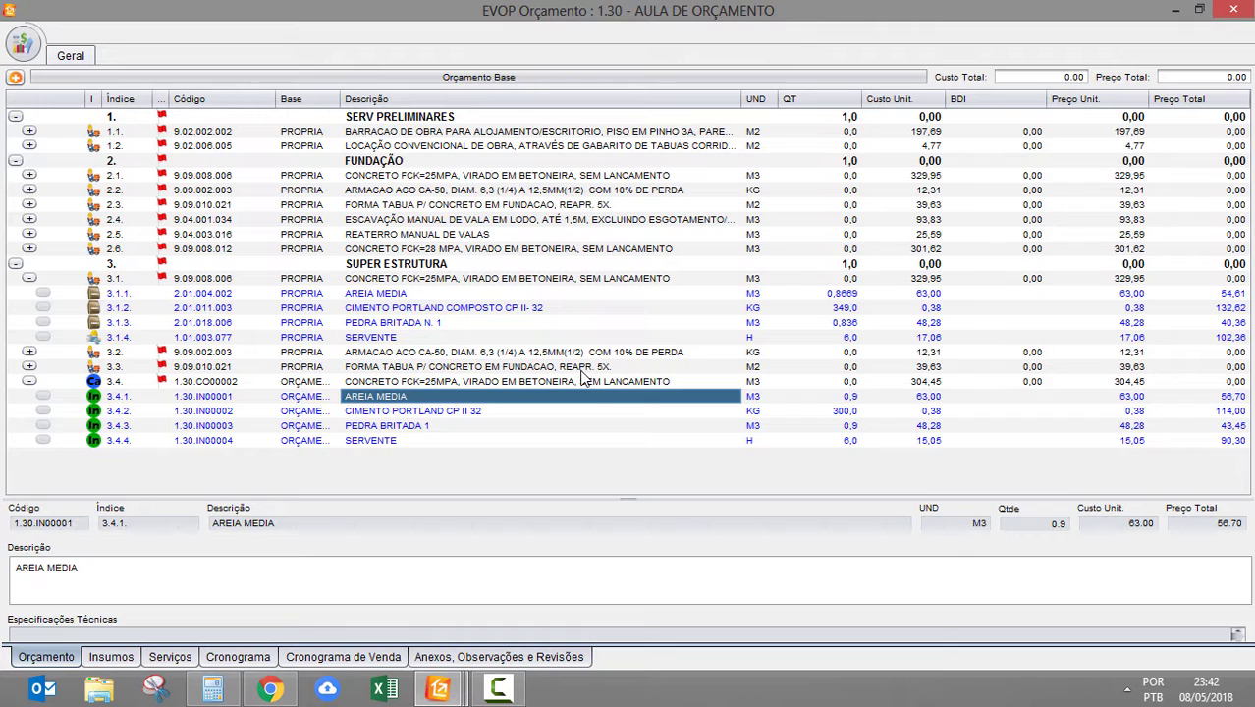
# Step: Collapse compositions 3.4 and 3.1, and create a new analytical budget composition in the SUPER ESTRUTURA chapter
pyautogui.click(28, 381)
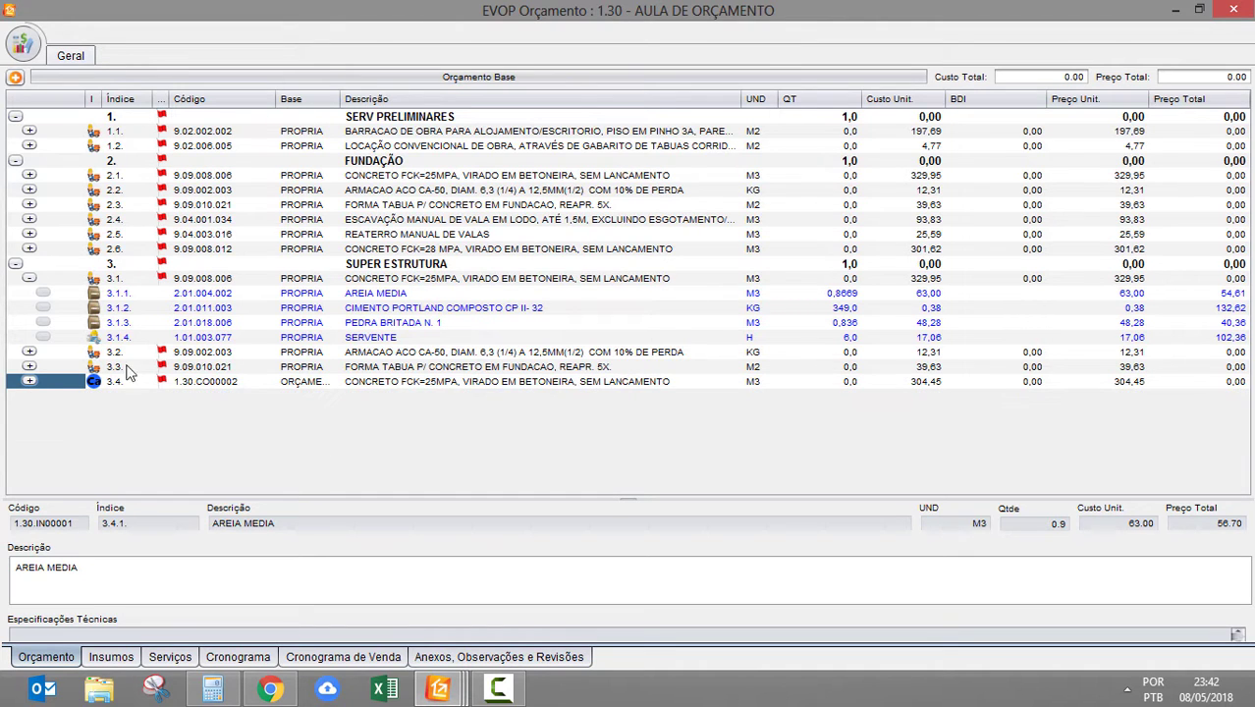
pyautogui.click(373, 385)
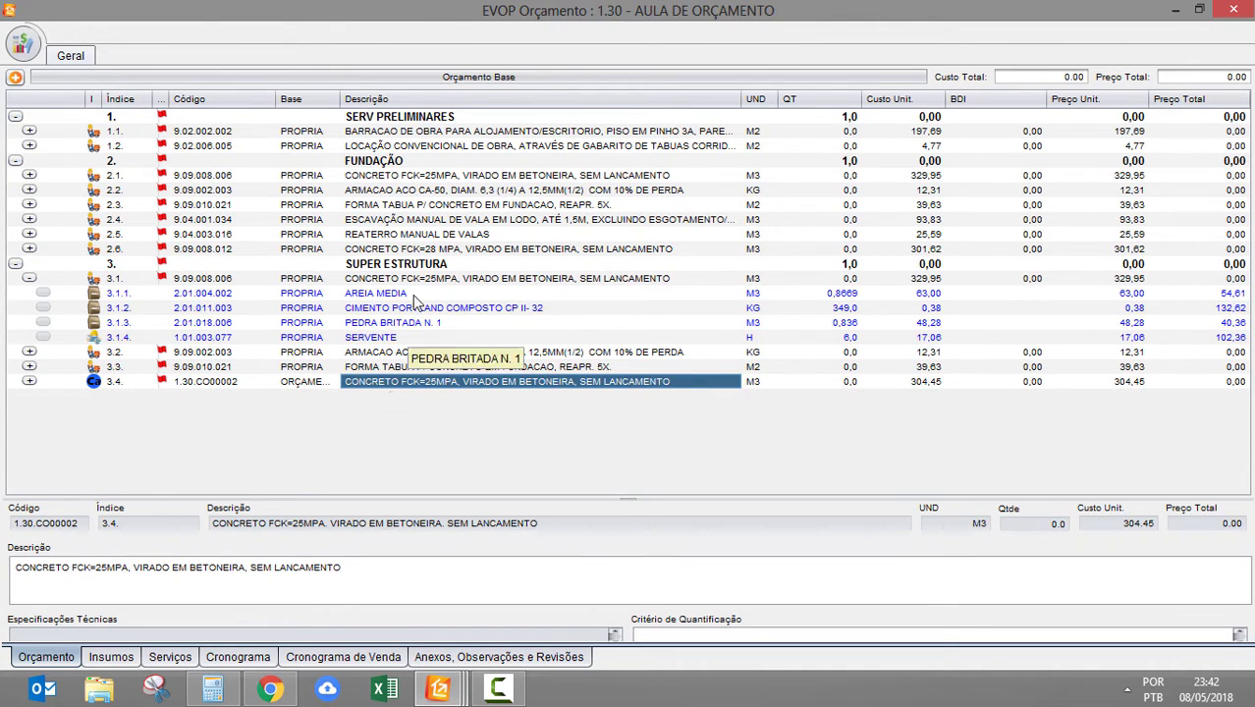
pyautogui.click(29, 279)
pyautogui.rightClick(399, 263)
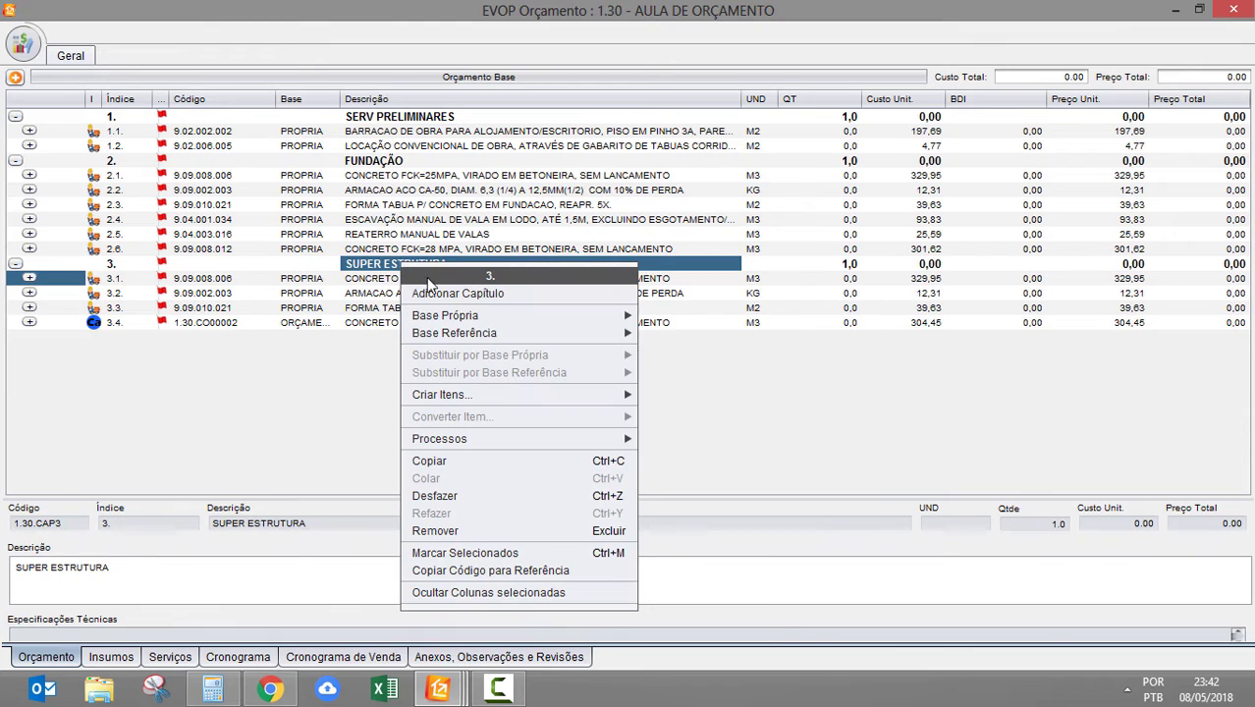
pyautogui.moveTo(528, 401)
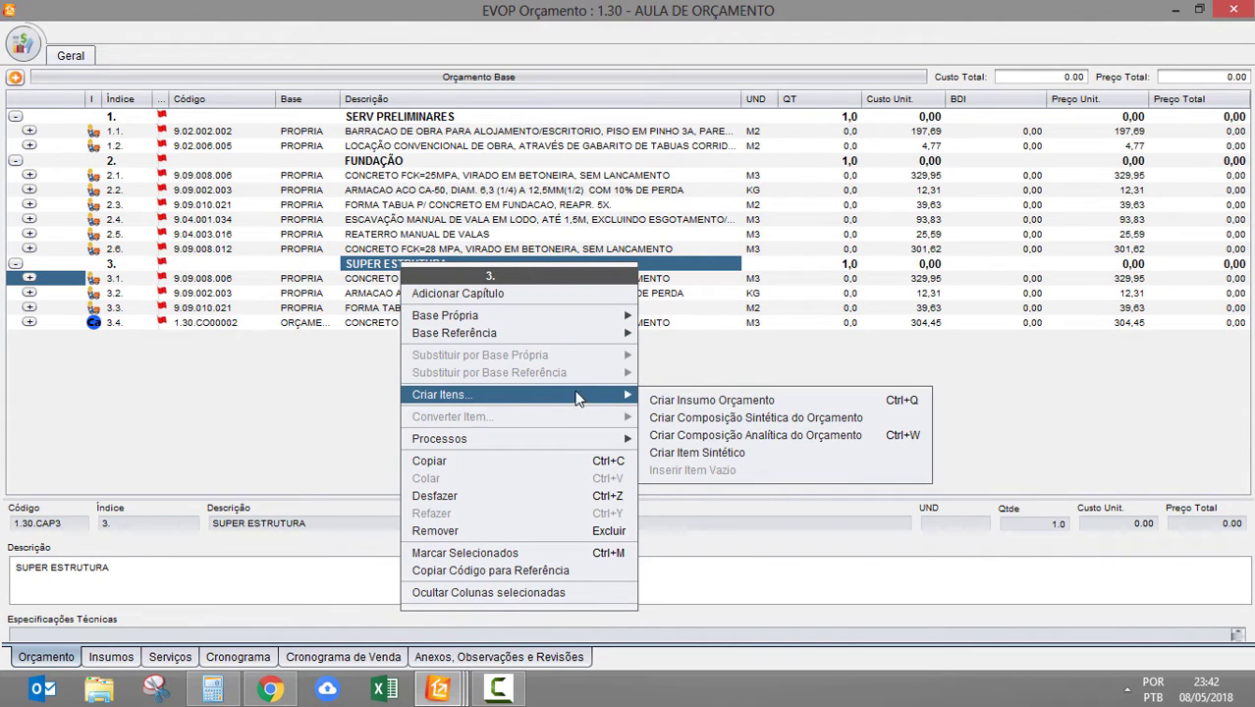
pyautogui.click(783, 442)
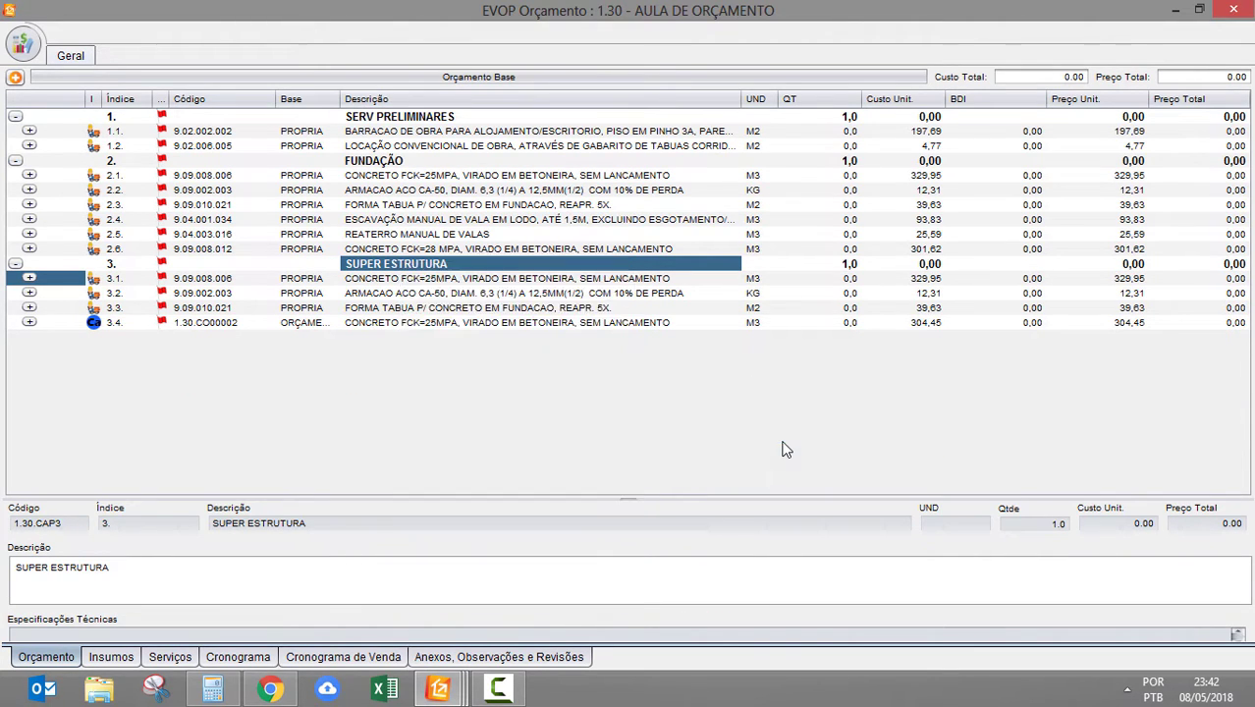
# Step: Replace composition 3.5's description with the one copied from 3.1, CONCRETO FCK=25MPA, VIRADO EM BETONEIRA, SEM LANCAMENTO
pyautogui.click(388, 337)
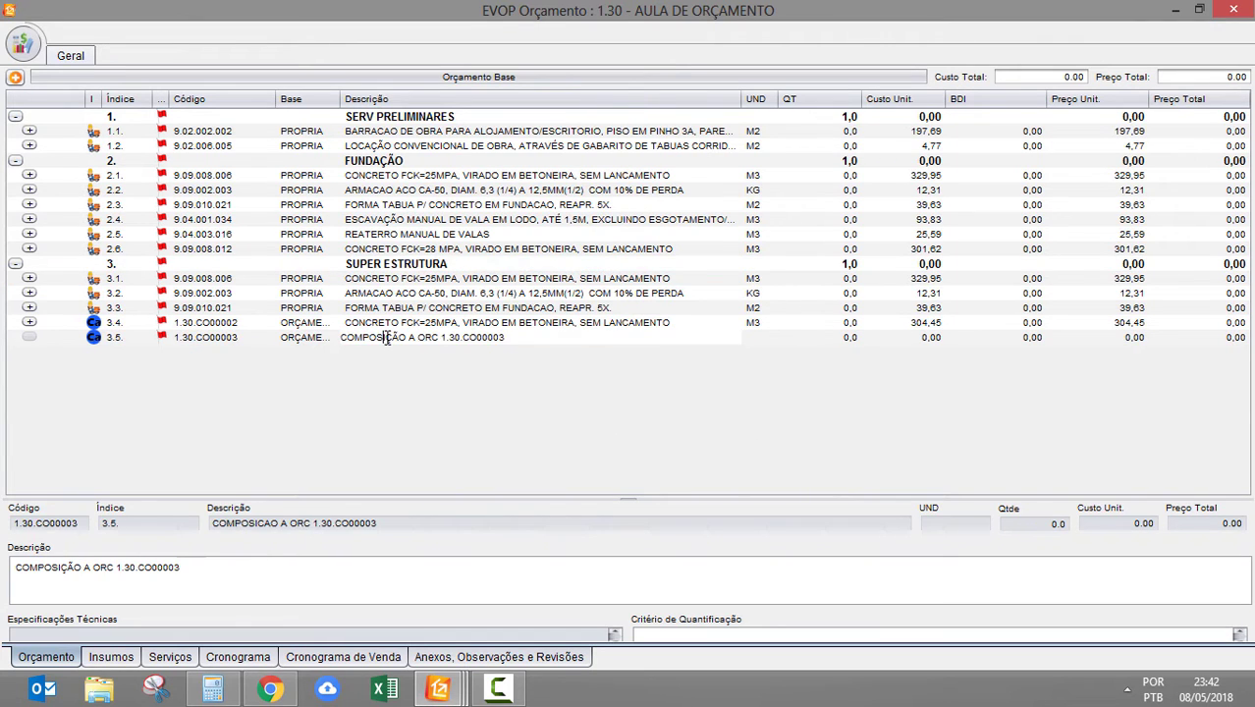
pyautogui.click(538, 280)
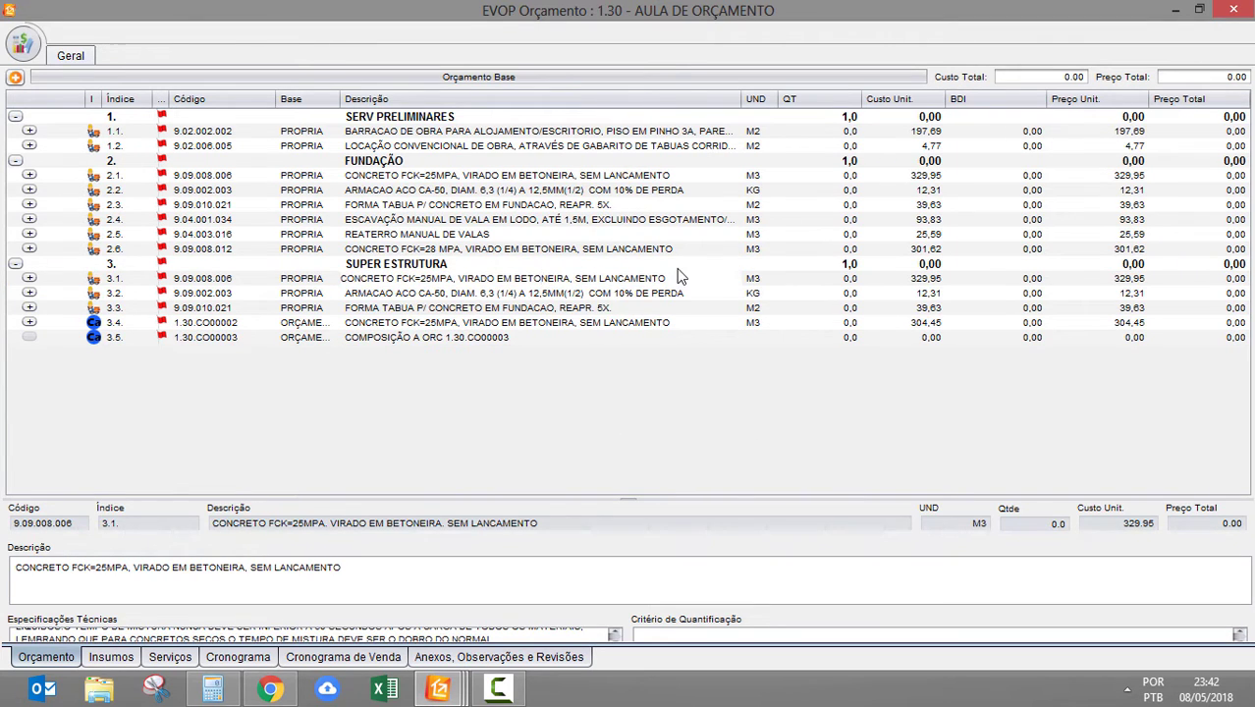
pyautogui.moveTo(674, 280); pyautogui.dragTo(305, 280)
pyautogui.hotkey('ctrl', 'c')
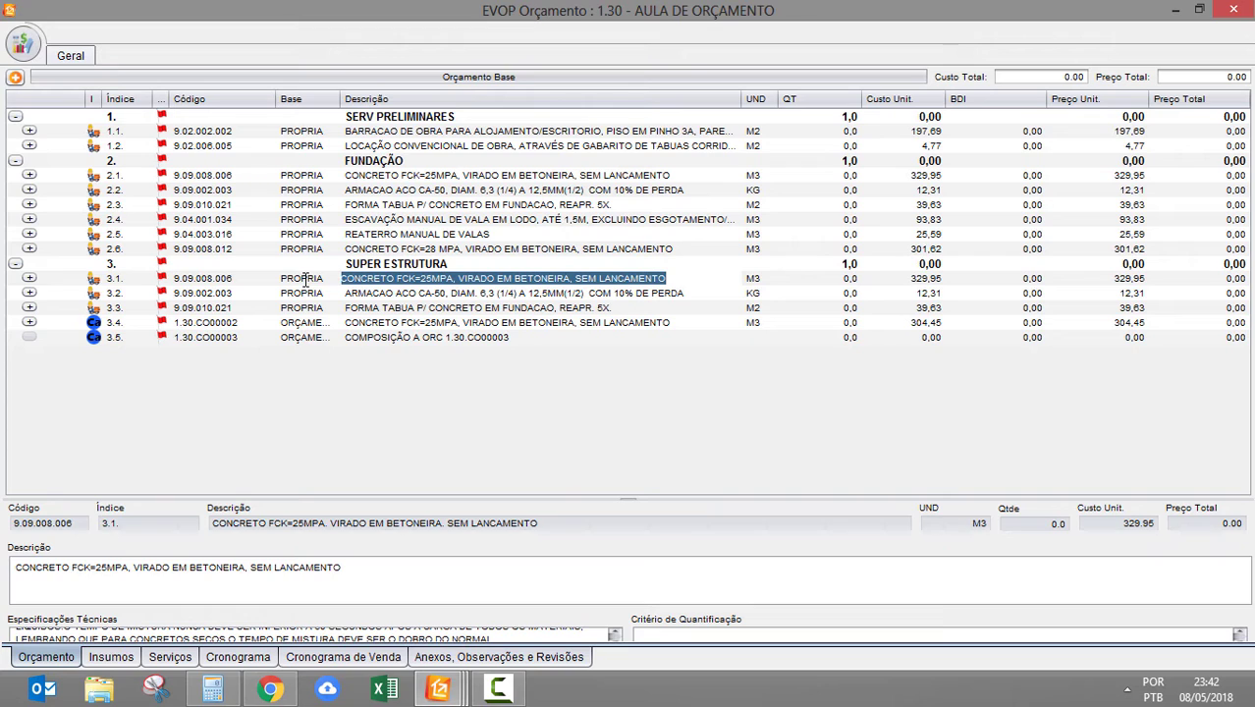
pyautogui.click(441, 338)
pyautogui.moveTo(556, 334); pyautogui.dragTo(327, 332)
pyautogui.hotkey('ctrl', 'v')
pyautogui.click(342, 312)
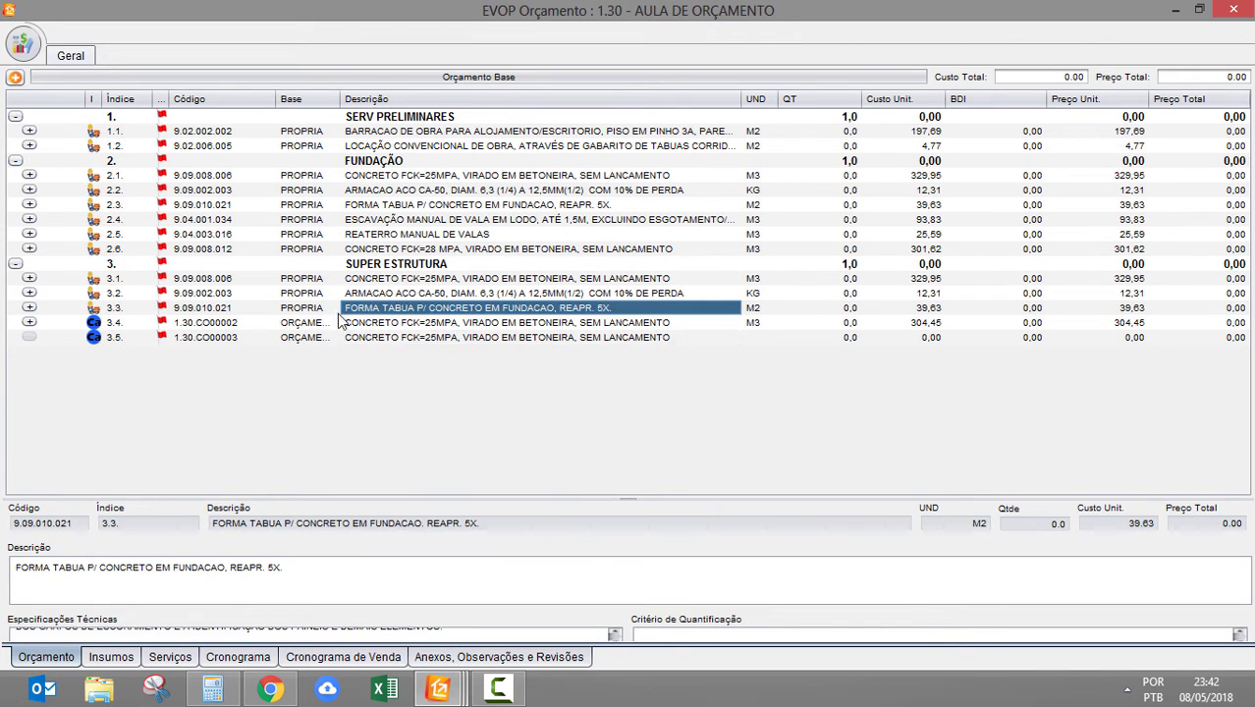
# Step: Copy the four inputs of composition 3.1, AREIA MEDIA through SERVENTE, and paste them into composition 3.5
pyautogui.click(33, 334)
pyautogui.click(30, 279)
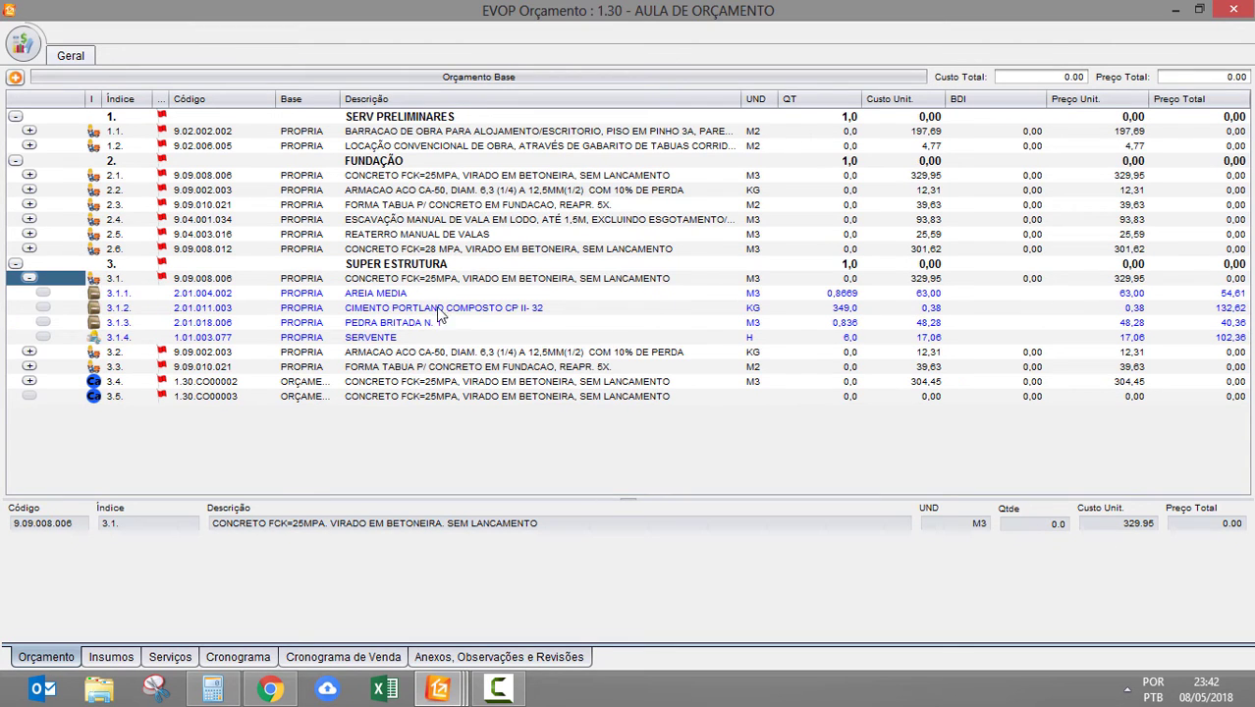
pyautogui.moveTo(450, 297); pyautogui.dragTo(439, 347)
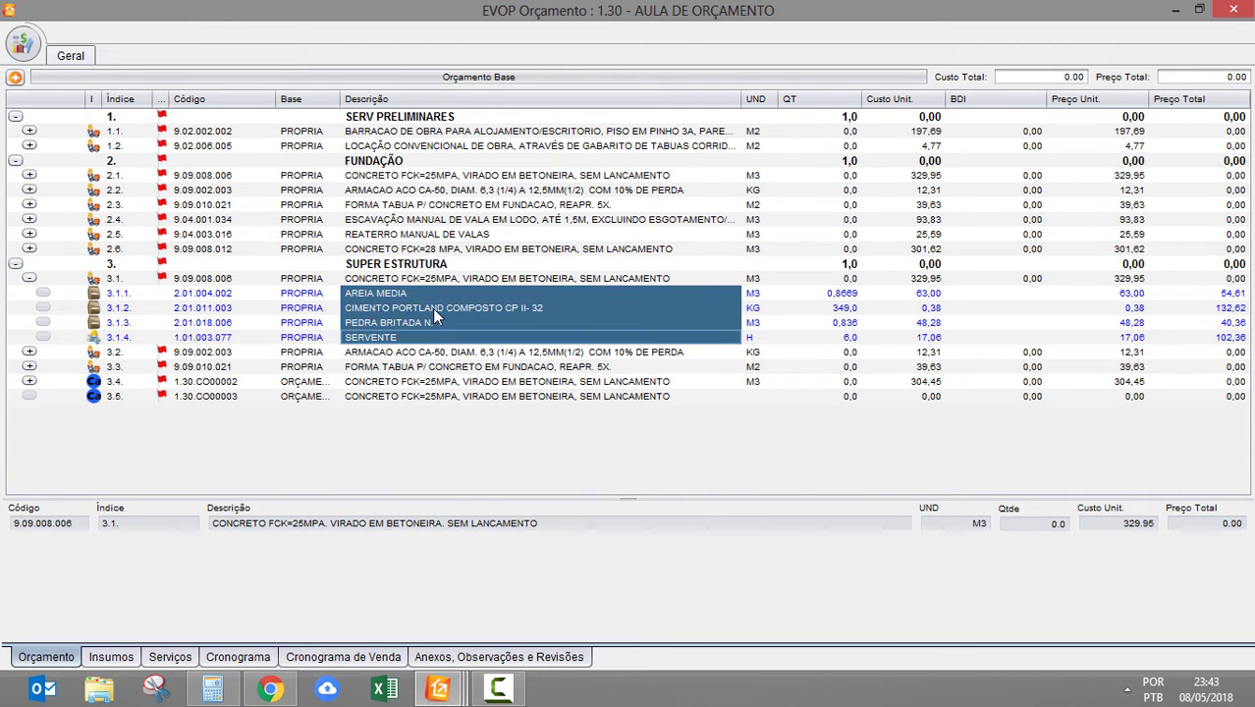
pyautogui.rightClick(430, 310)
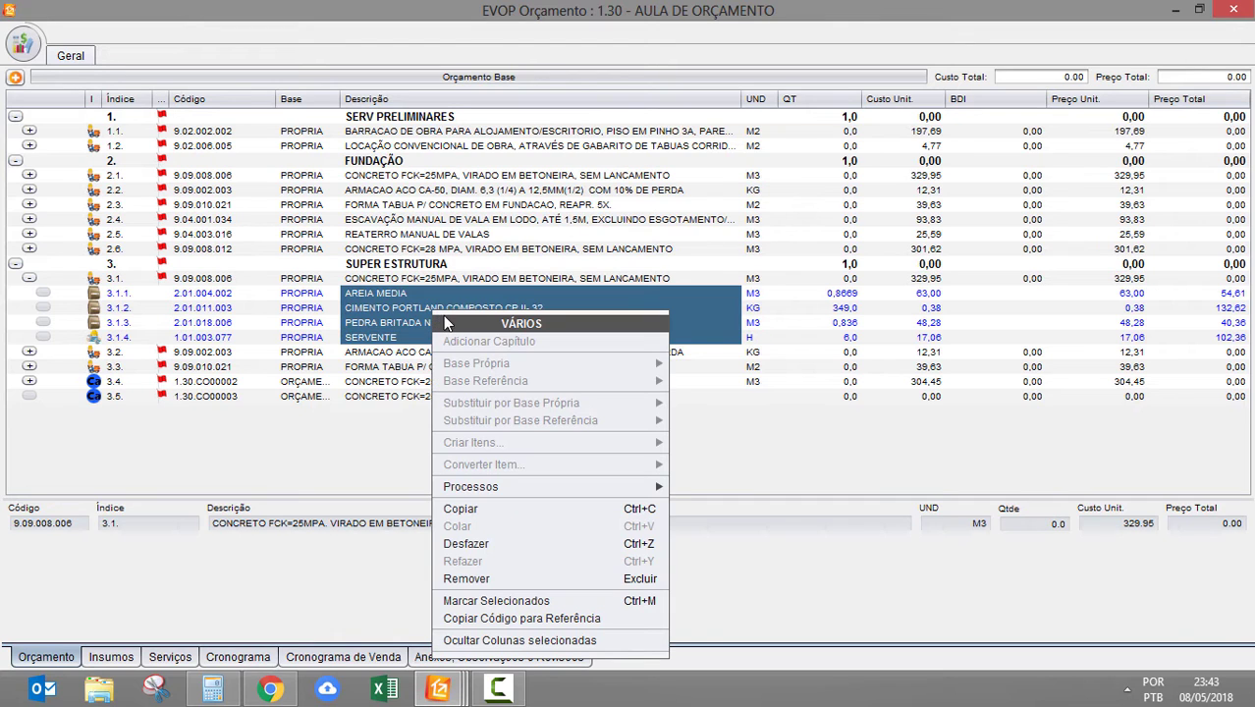
pyautogui.click(462, 511)
pyautogui.click(410, 397)
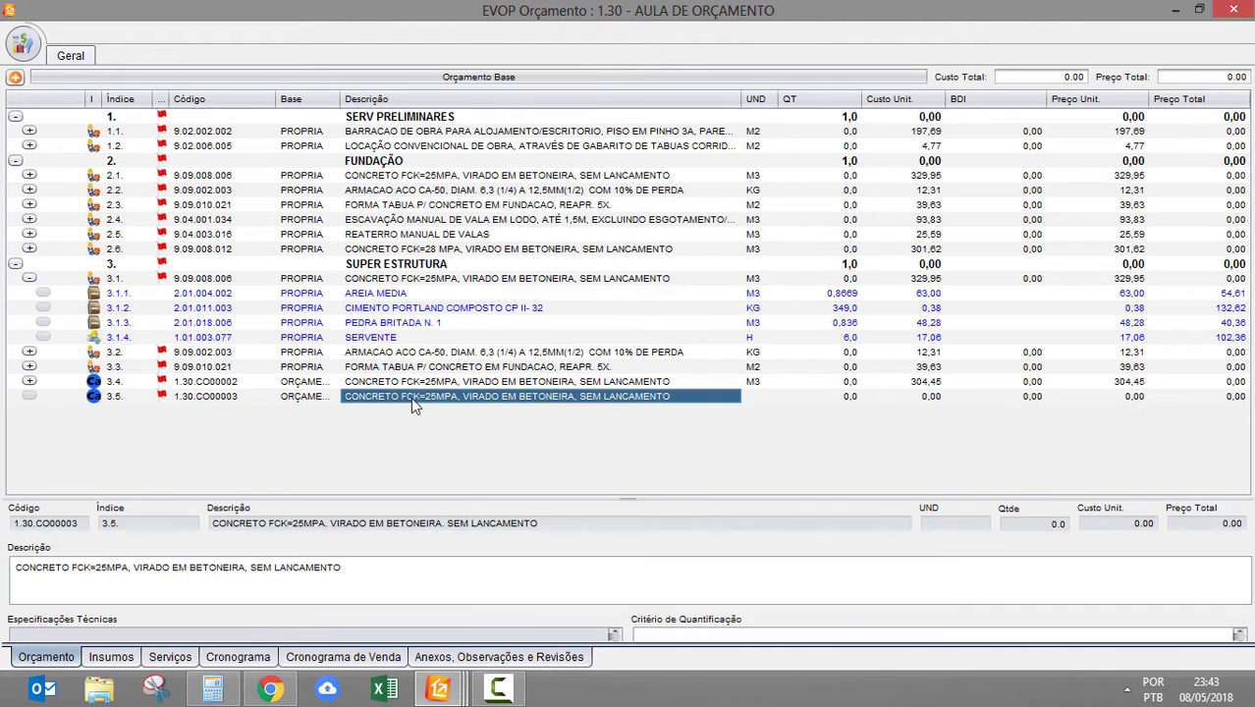
pyautogui.rightClick(410, 397)
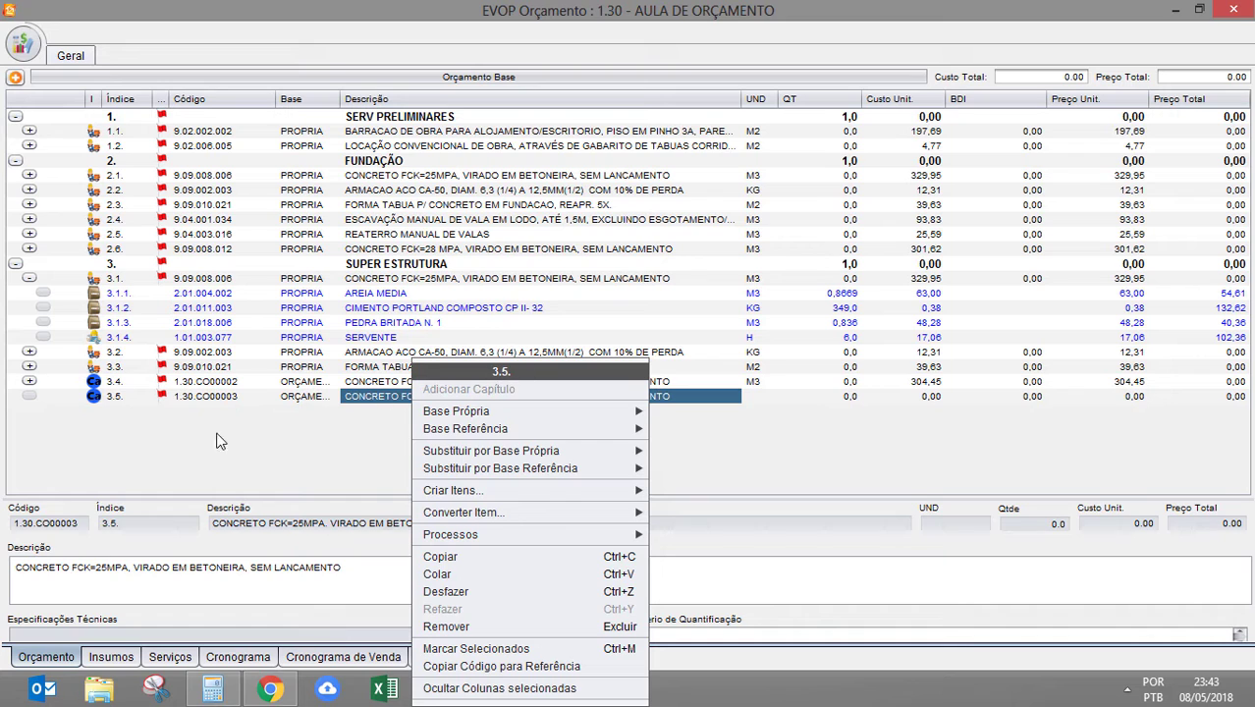
pyautogui.click(442, 573)
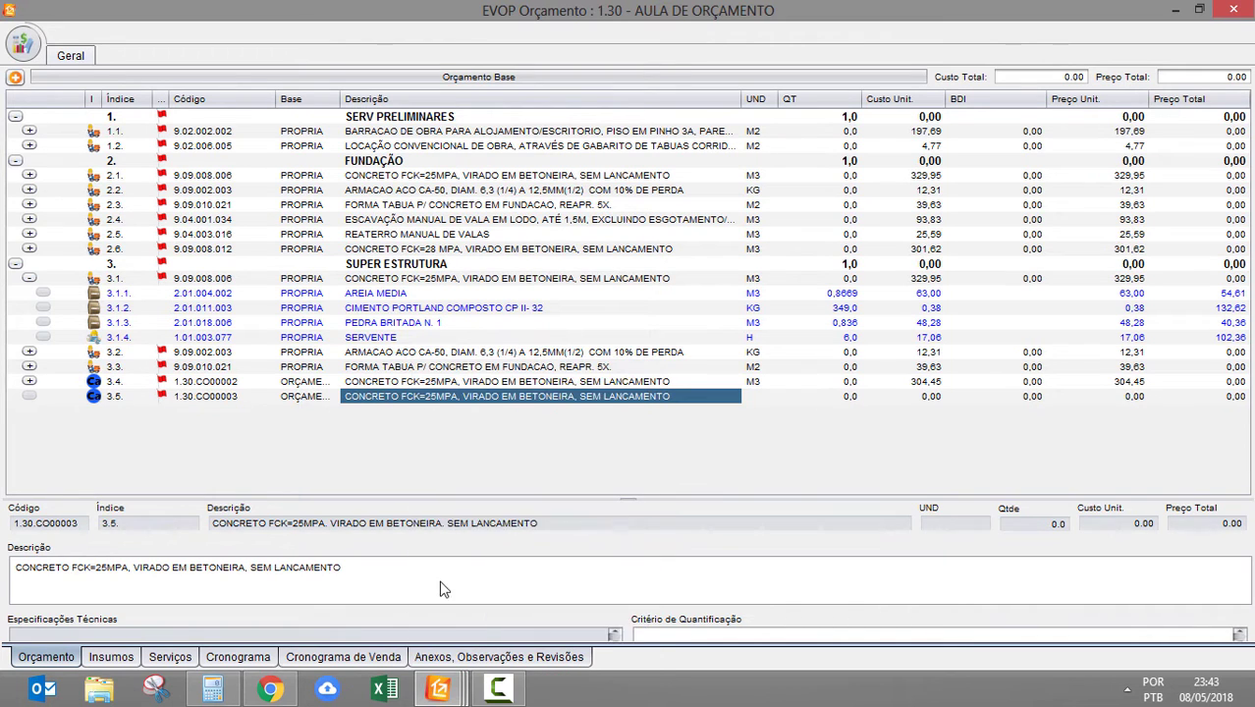
pyautogui.click(432, 442)
# Step: Set the unit of measure of composition 3.5 to M3, and select its AREIA MEDIA input
pyautogui.click(855, 412)
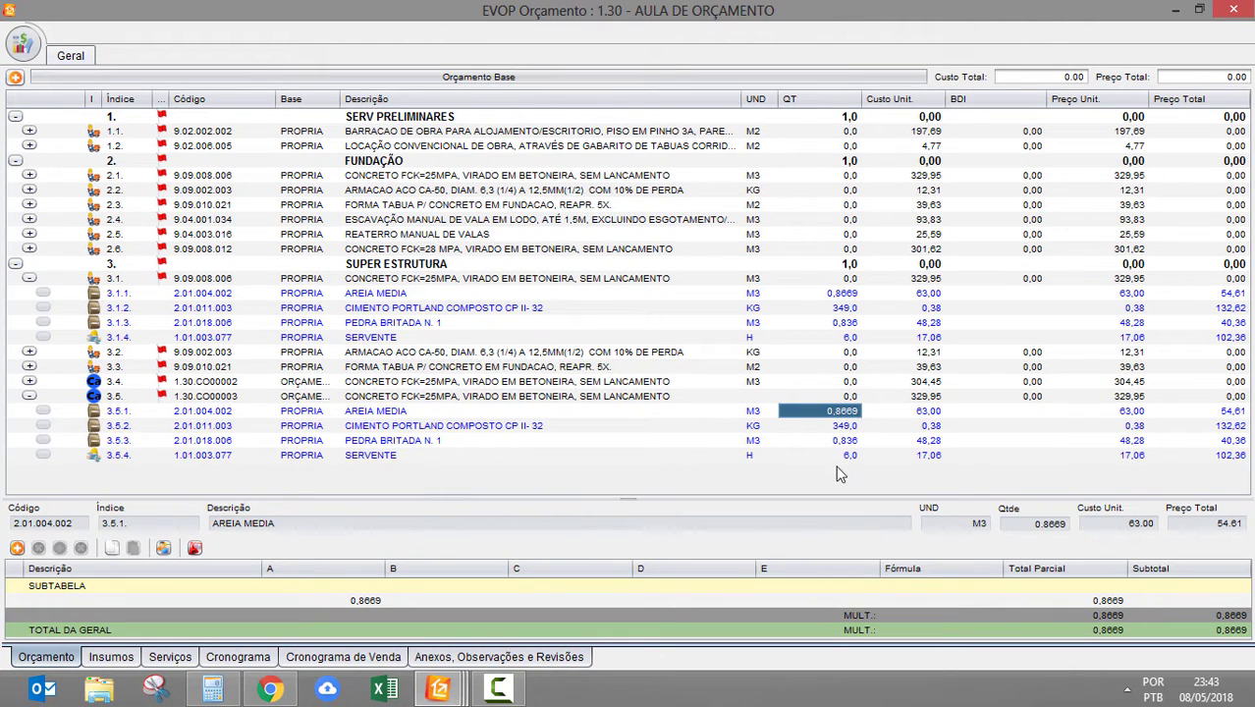
pyautogui.doubleClick(759, 405)
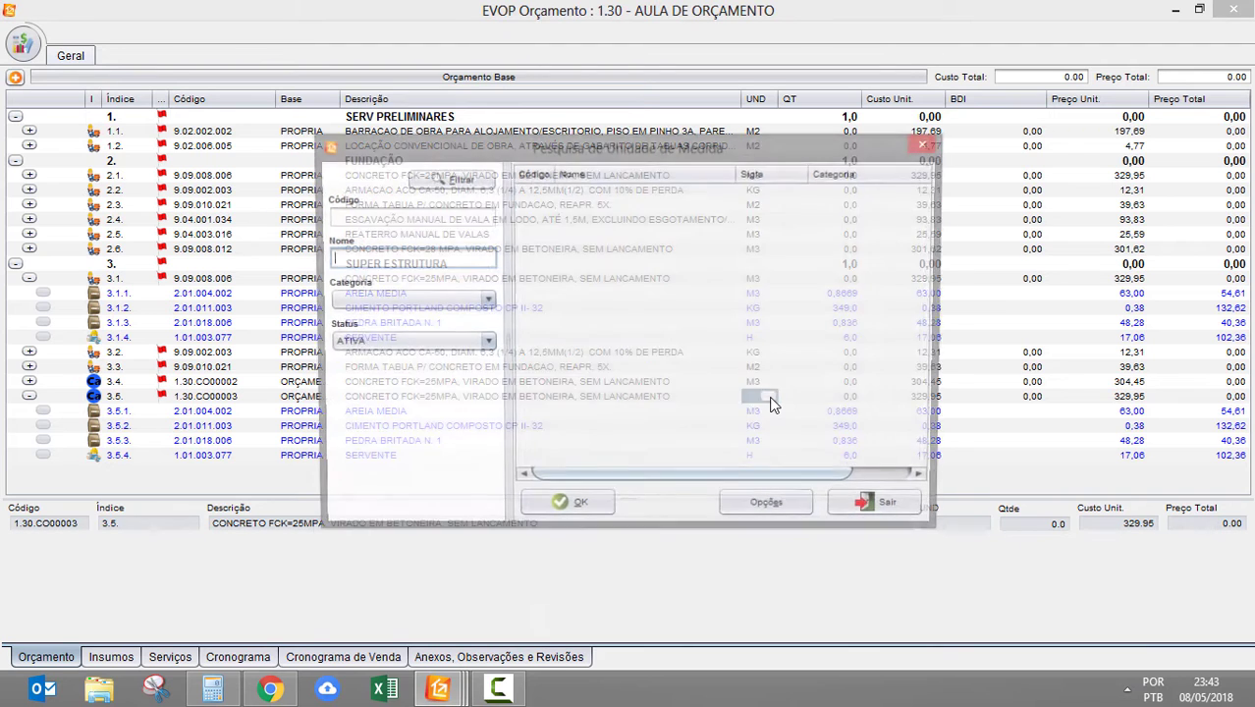
pyautogui.press('Return')
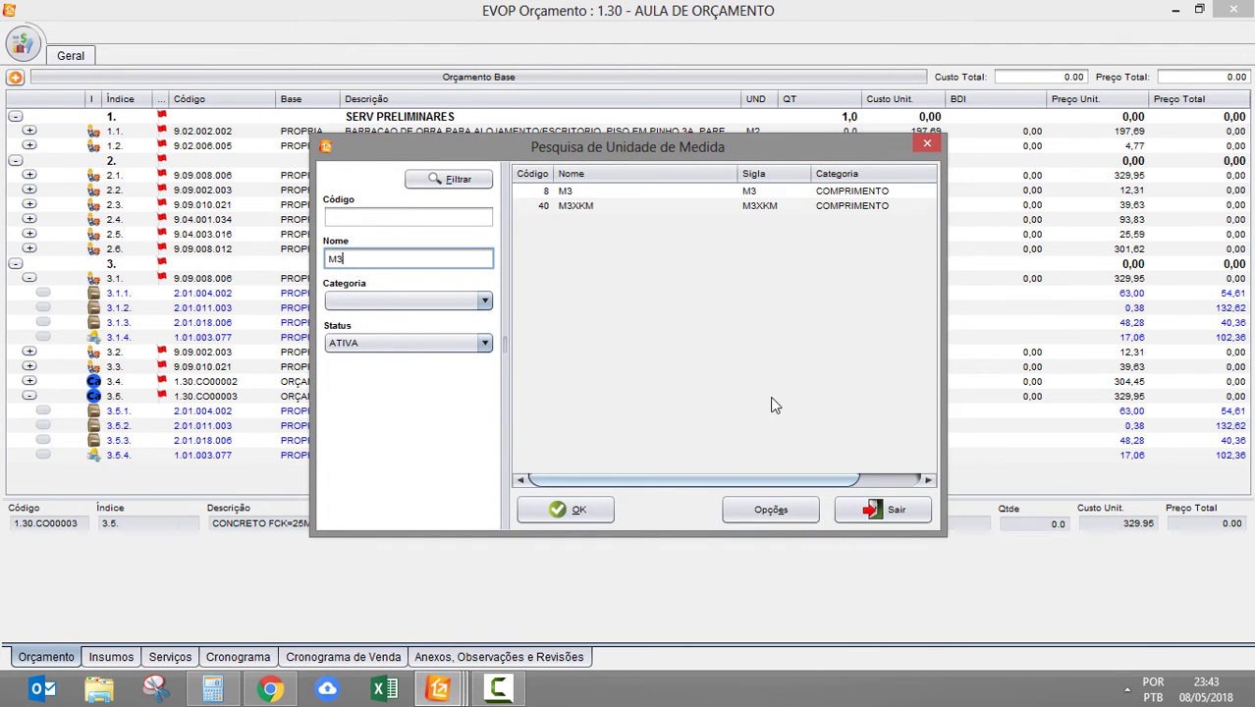
pyautogui.press('Return')
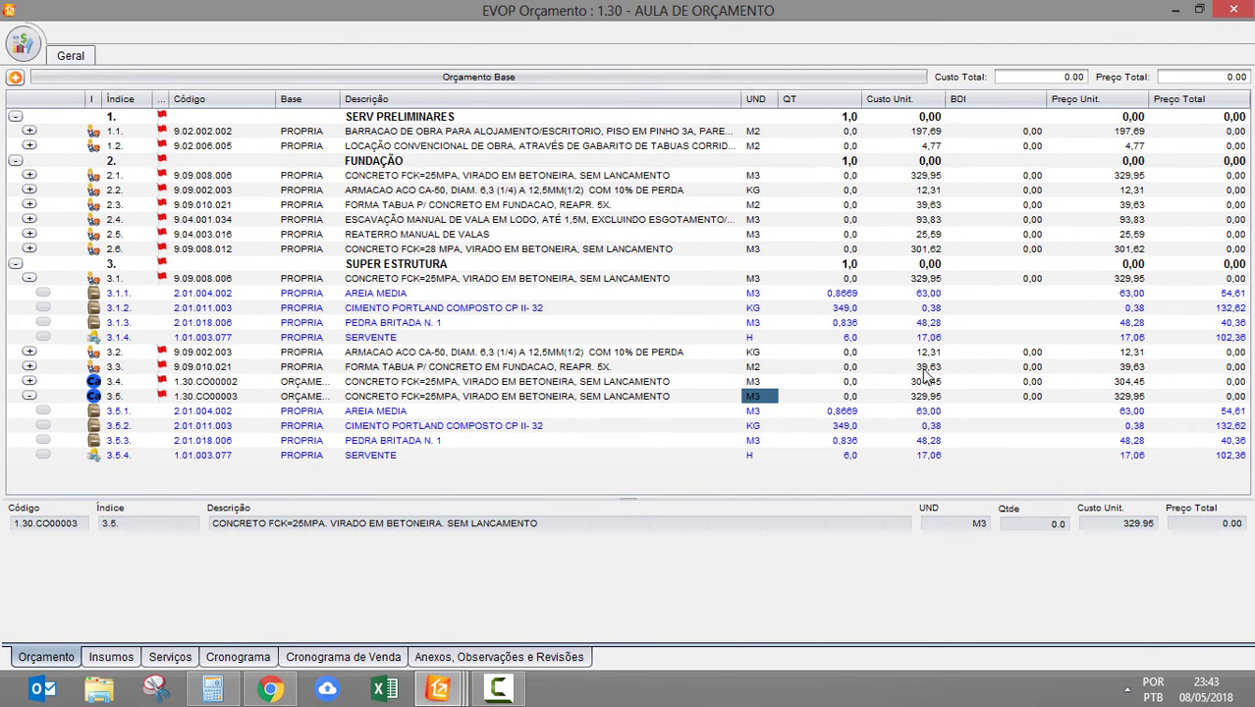
pyautogui.click(872, 397)
pyautogui.click(795, 428)
pyautogui.click(453, 412)
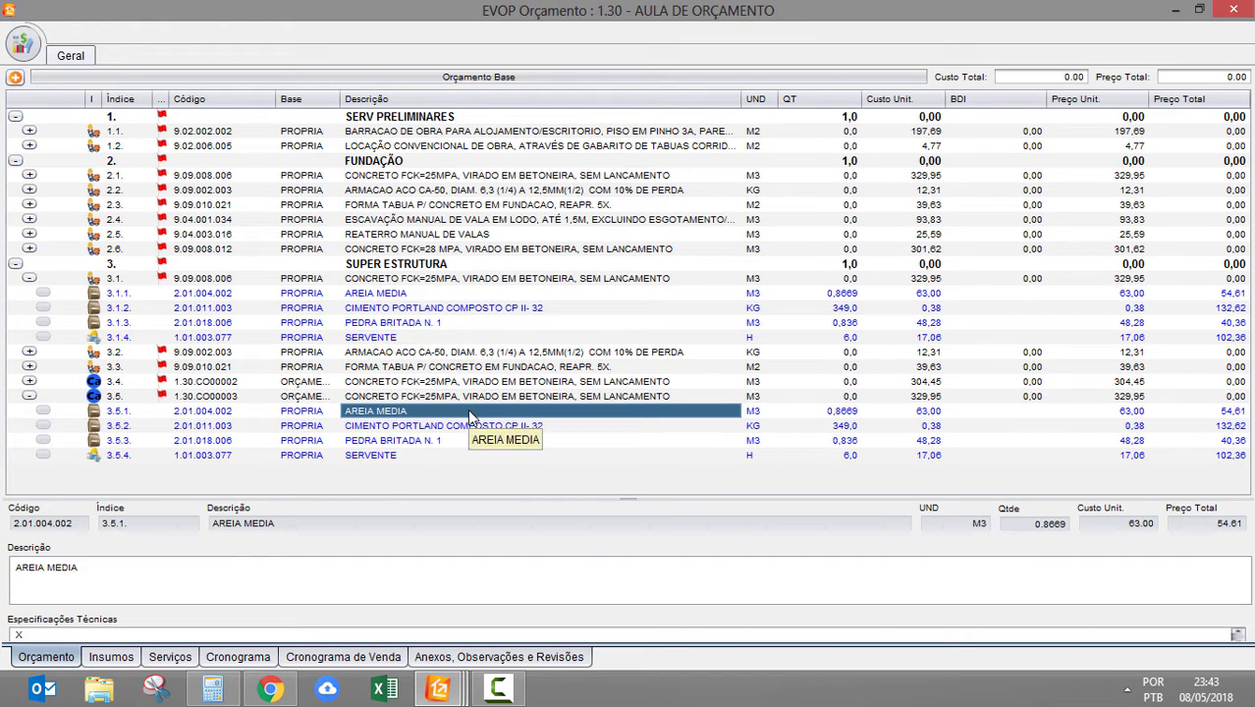
# Step: Expand composition 3.4 and copy its budget input CIMENTO PORTLAND CP II 32 into composition 3.5
pyautogui.click(31, 382)
pyautogui.scroll(-1, 488, 358)
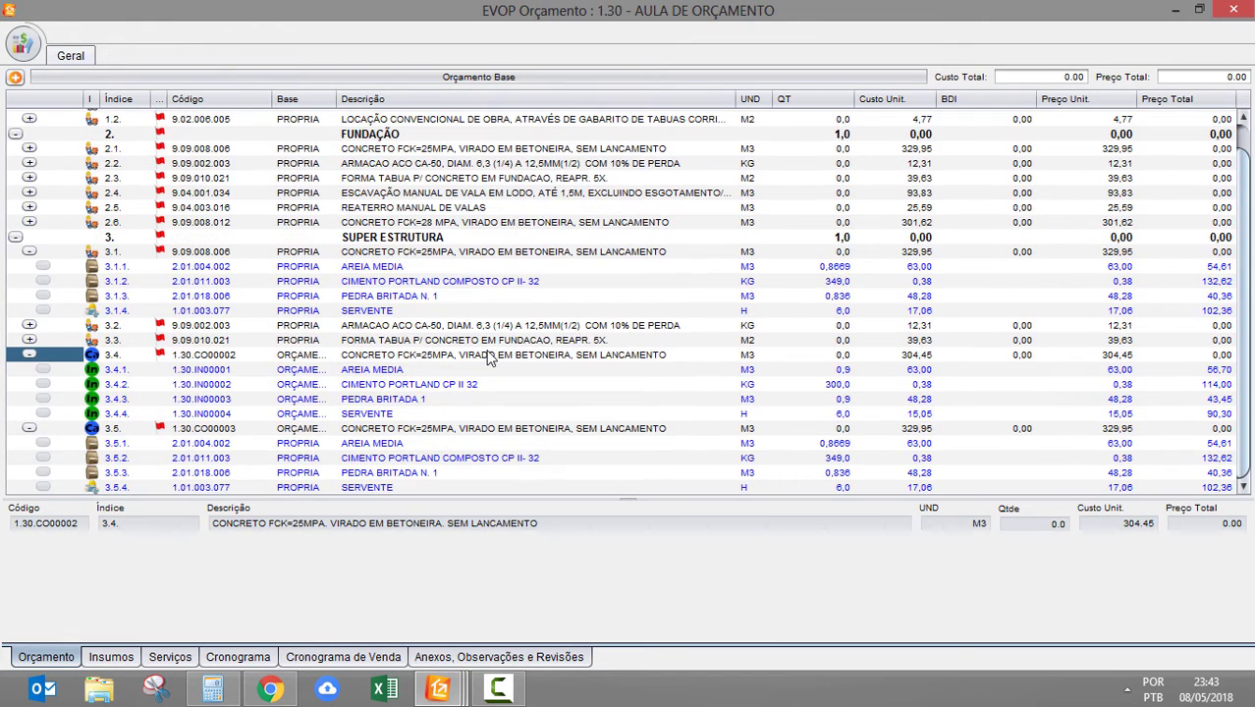
pyautogui.click(447, 400)
pyautogui.click(408, 385)
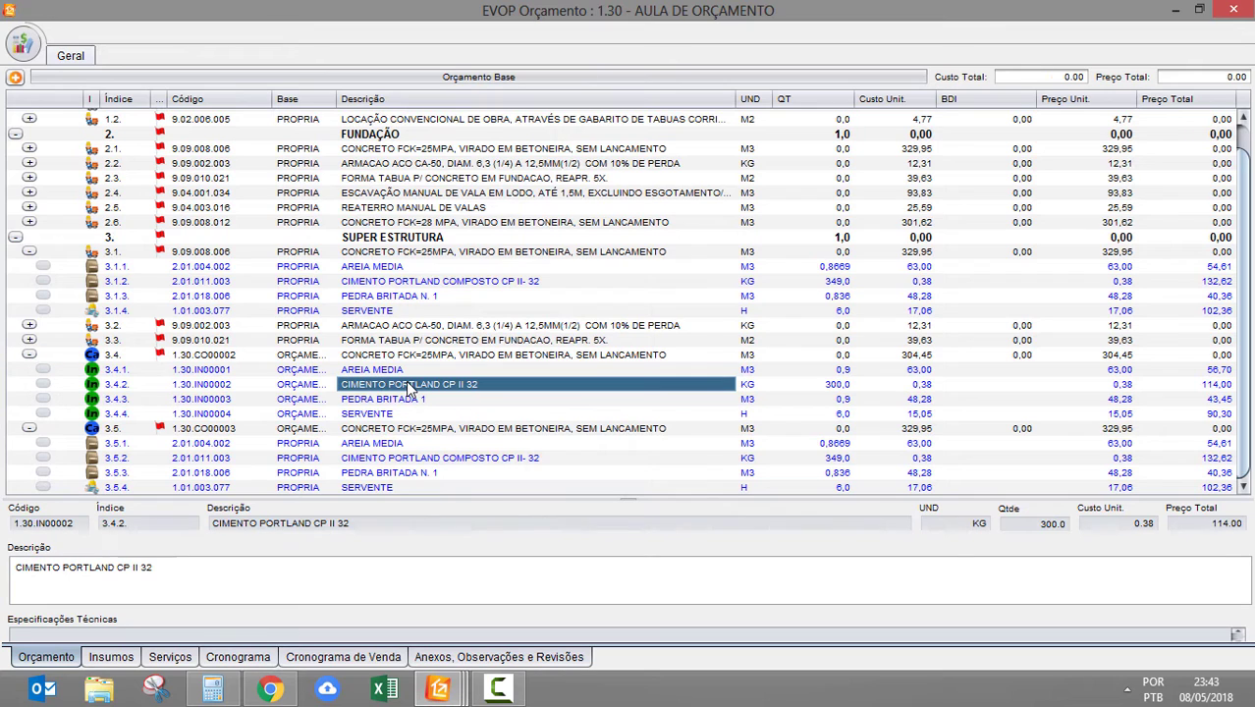
pyautogui.click(380, 415)
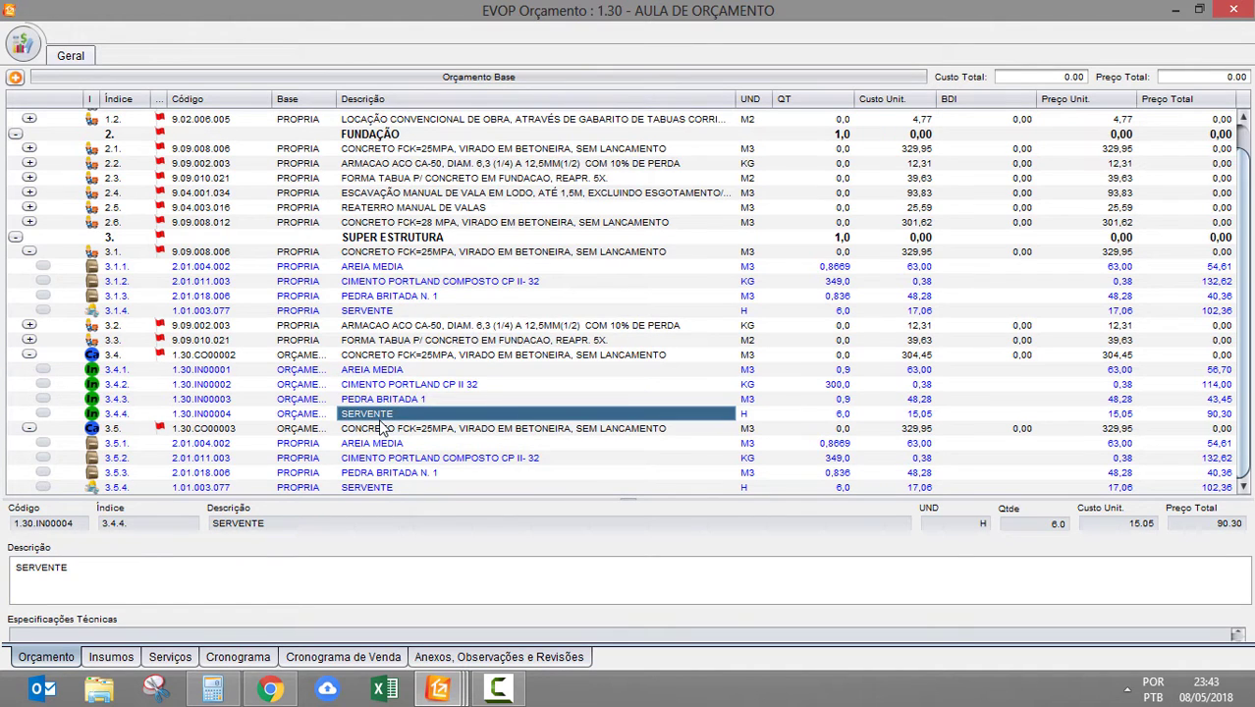
pyautogui.click(397, 430)
pyautogui.hotkey('ctrl', 'v')
pyautogui.scroll(-1, 397, 430)
pyautogui.click(386, 492)
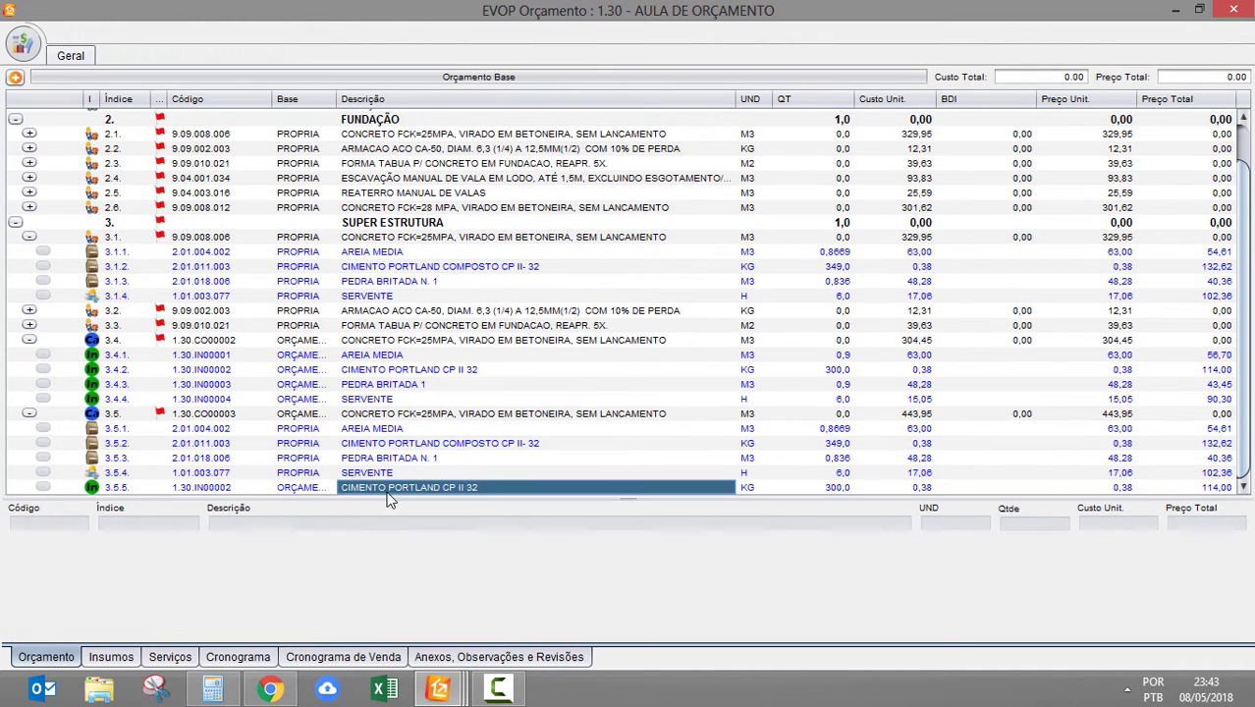
# Step: Collapse composition 3.4, review the inputs of 3.5, and try to send composition 3.5 to the base
pyautogui.click(29, 342)
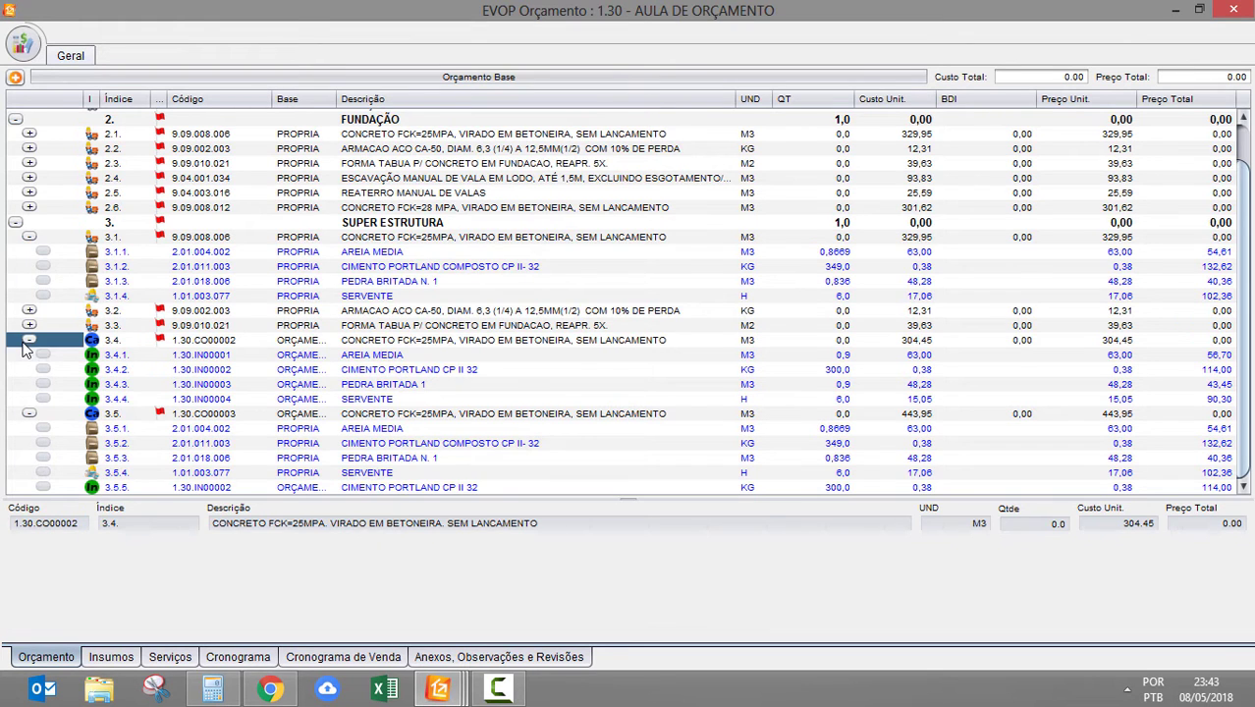
pyautogui.click(405, 396)
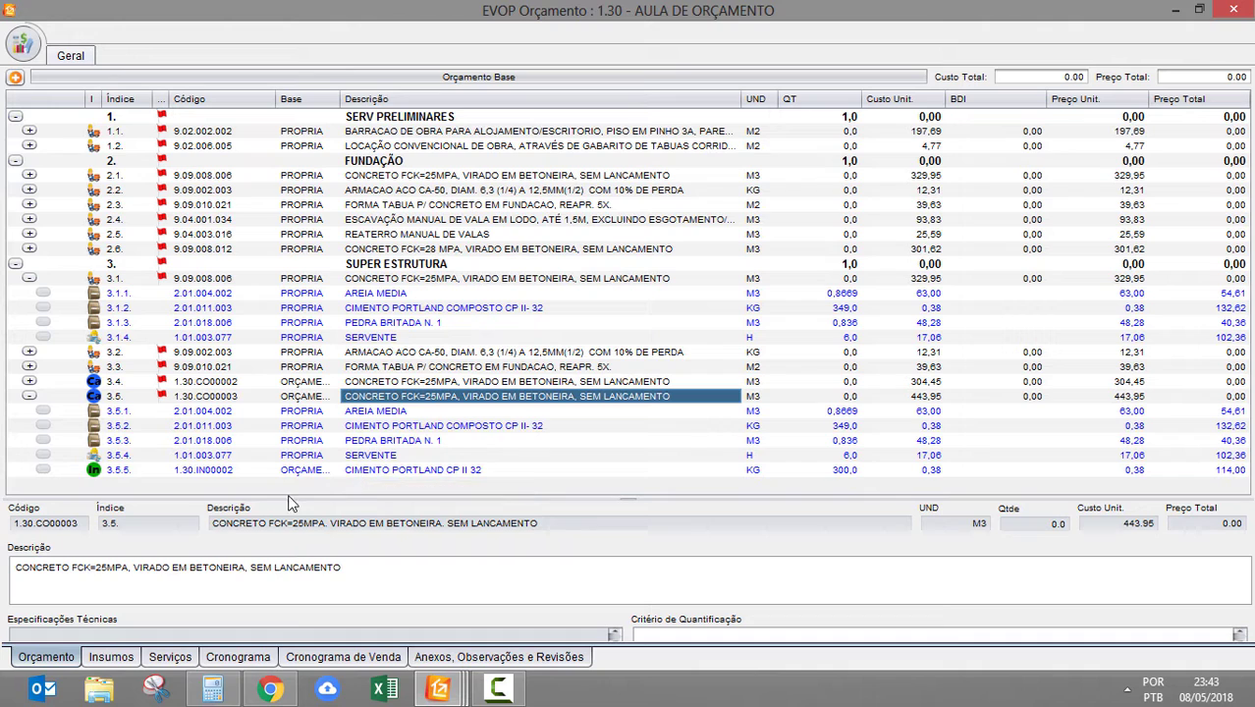
pyautogui.click(363, 454)
pyautogui.click(410, 398)
pyautogui.moveTo(301, 432); pyautogui.dragTo(295, 477)
pyautogui.click(420, 441)
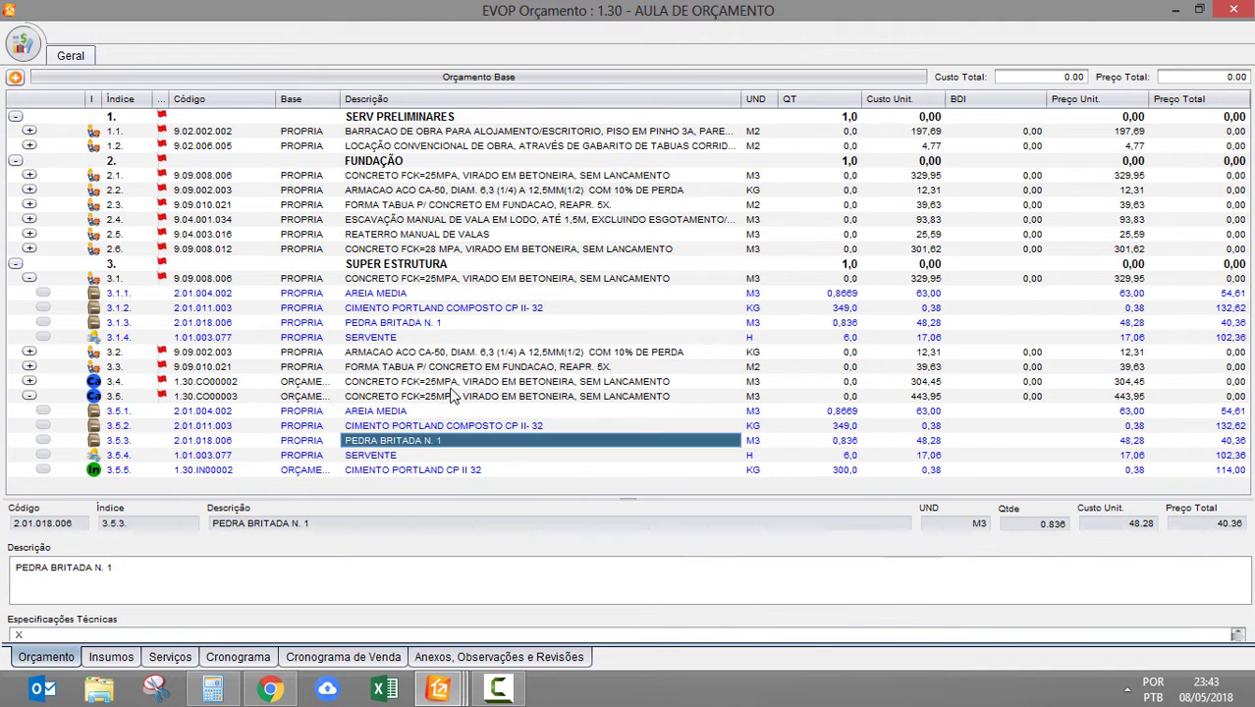
pyautogui.click(453, 396)
pyautogui.rightClick(455, 397)
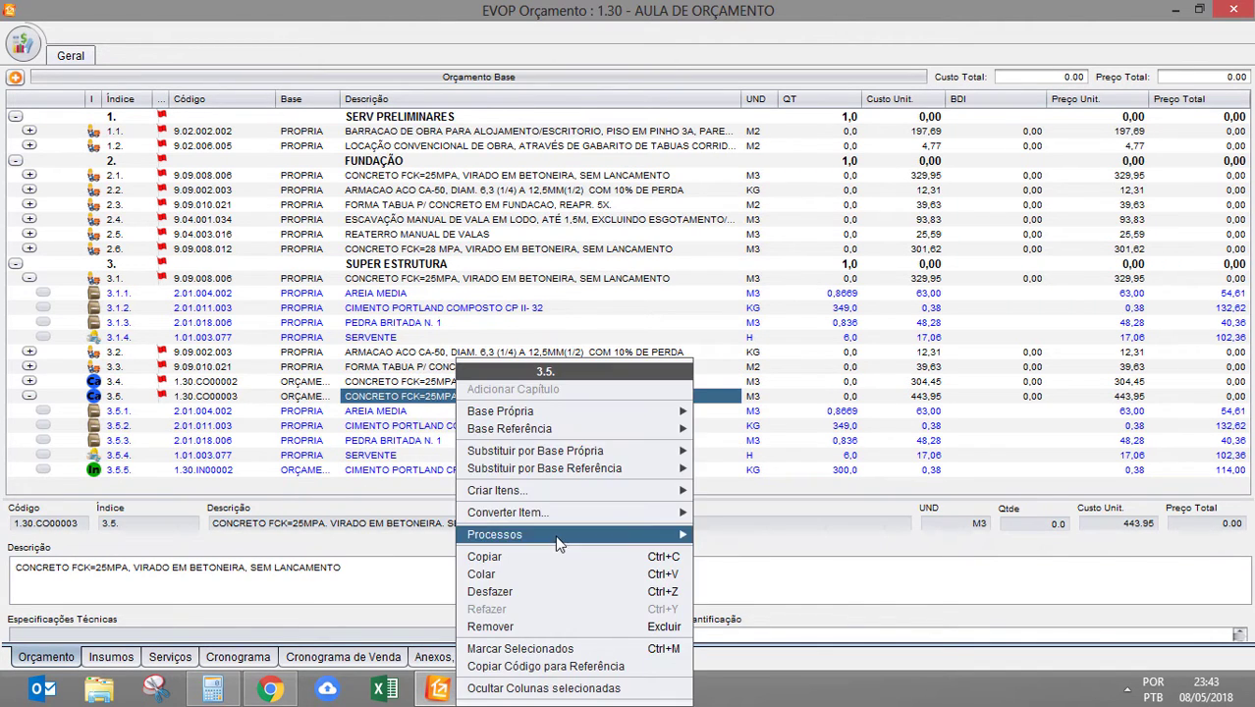
pyautogui.moveTo(629, 535)
pyautogui.click(737, 429)
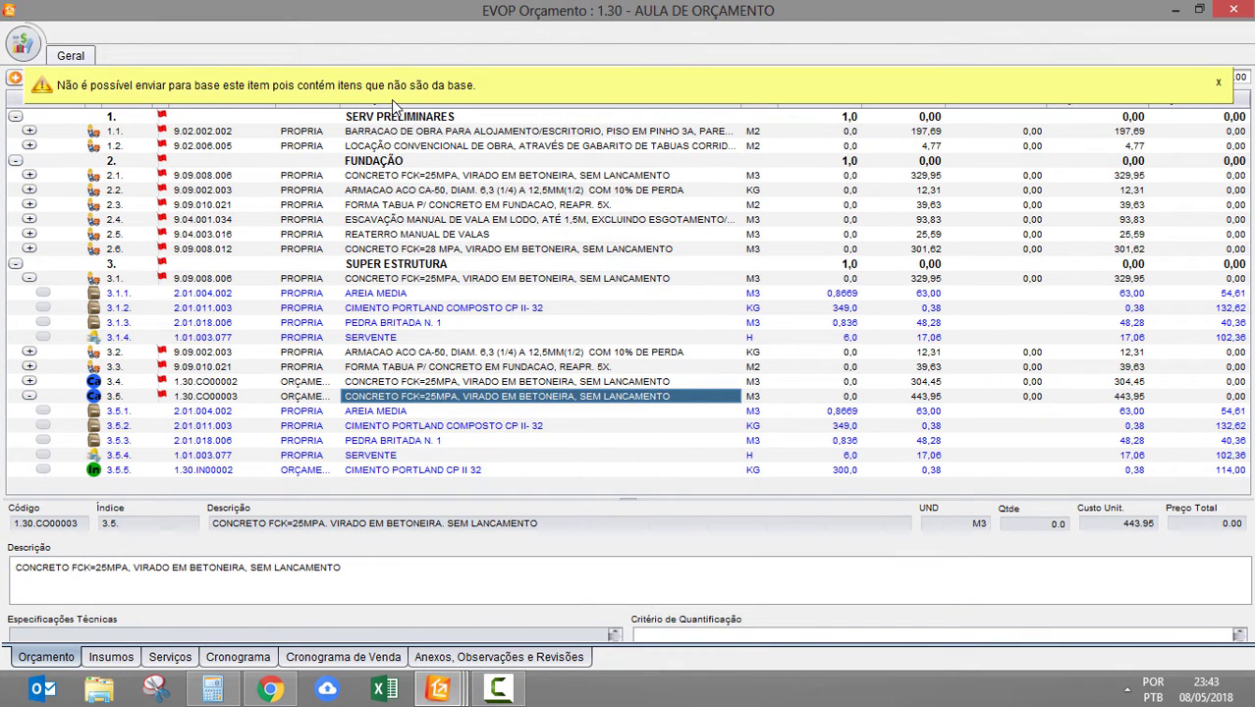
# Step: Remove CIMENTO PORTLAND CP II 32 from composition 3.5 and send the composition to the base's registration form
pyautogui.click(307, 470)
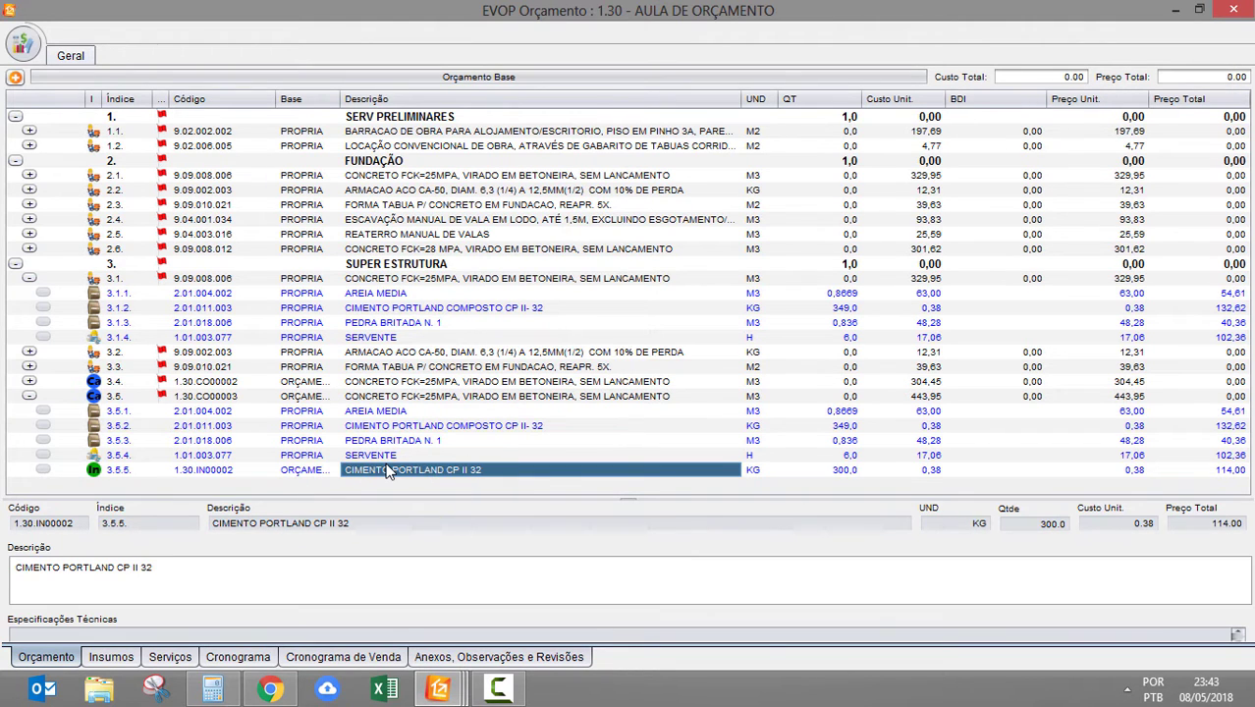
pyautogui.press('Delete')
pyautogui.rightClick(444, 397)
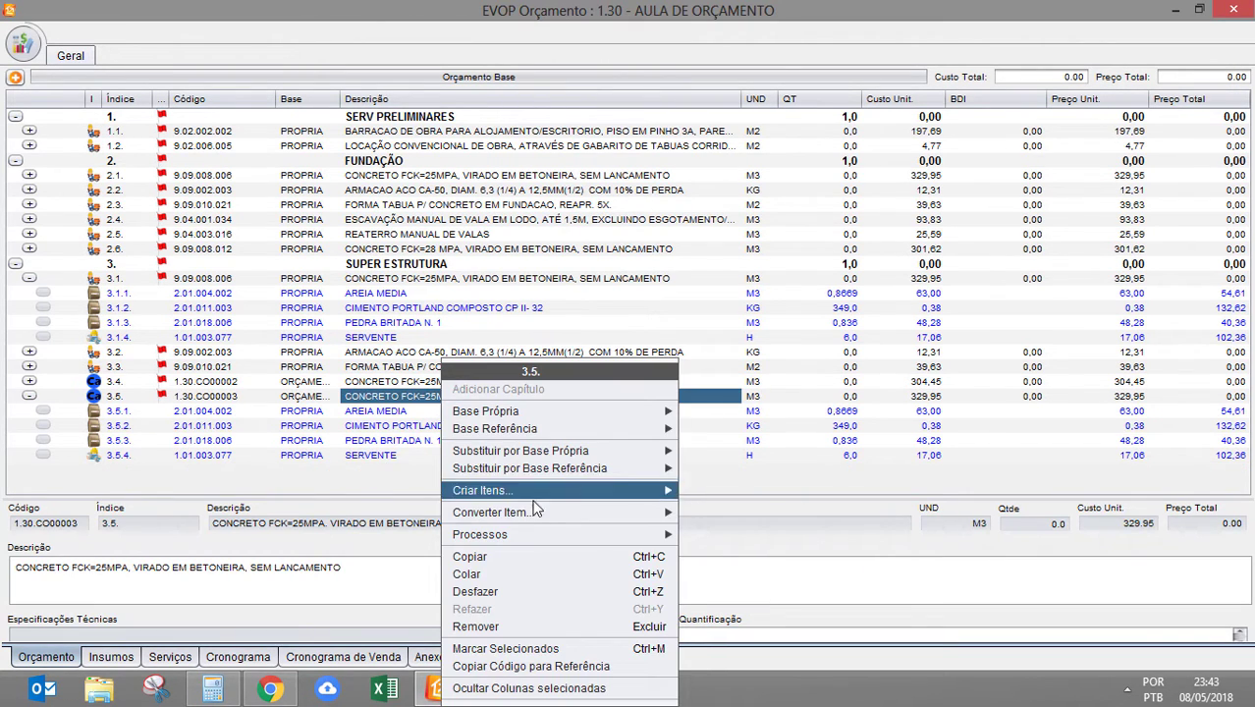
pyautogui.moveTo(491, 534)
pyautogui.click(737, 428)
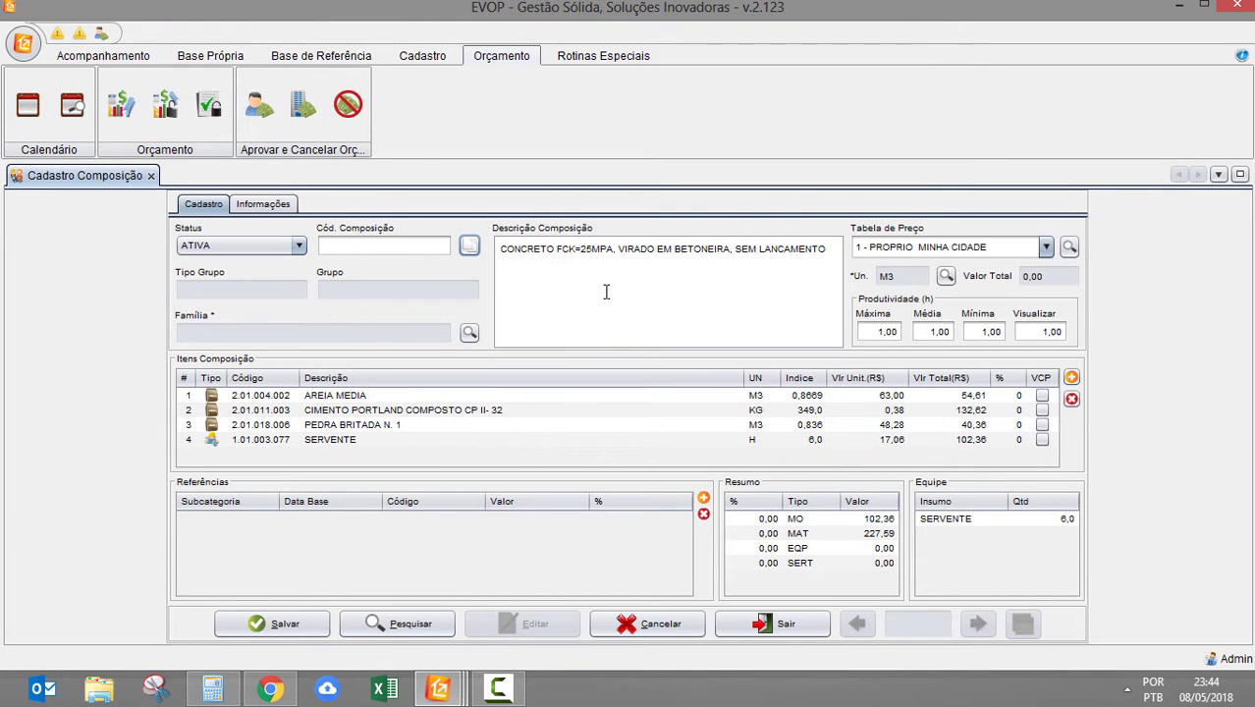
# Step: Return to the budget sheet and collapse composition 3.5
pyautogui.hotkey('alt', 'Tab')
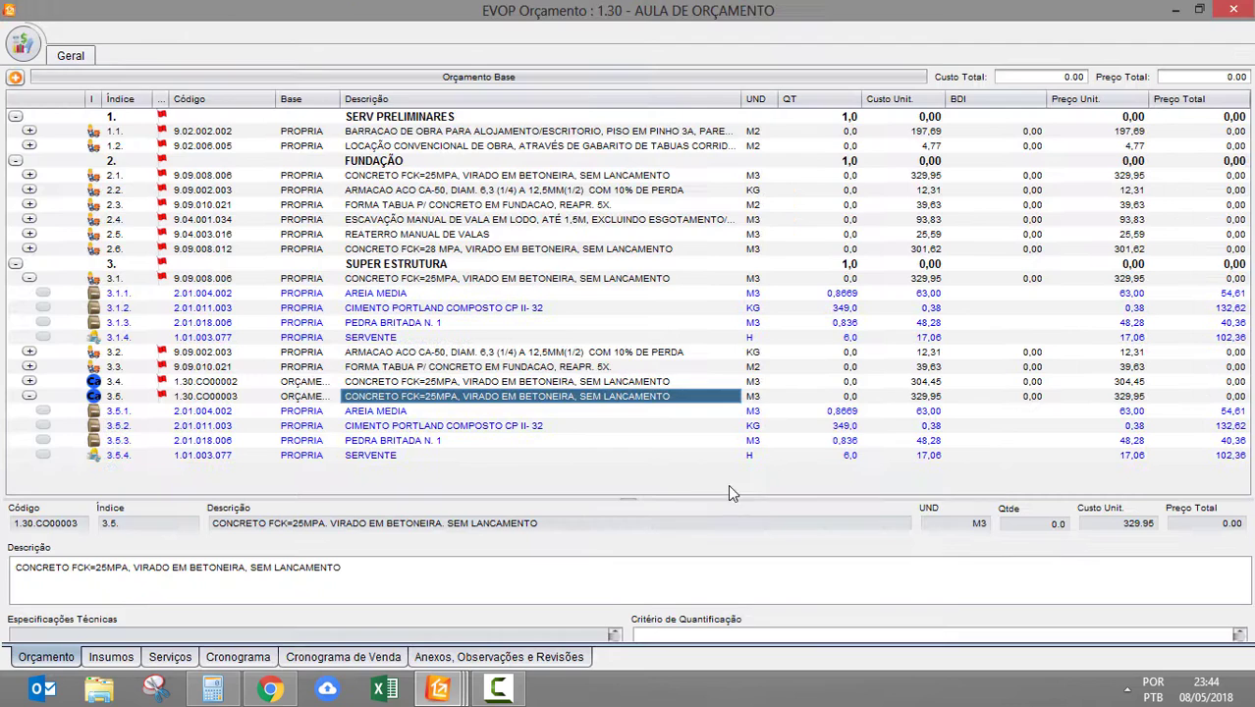
pyautogui.click(528, 414)
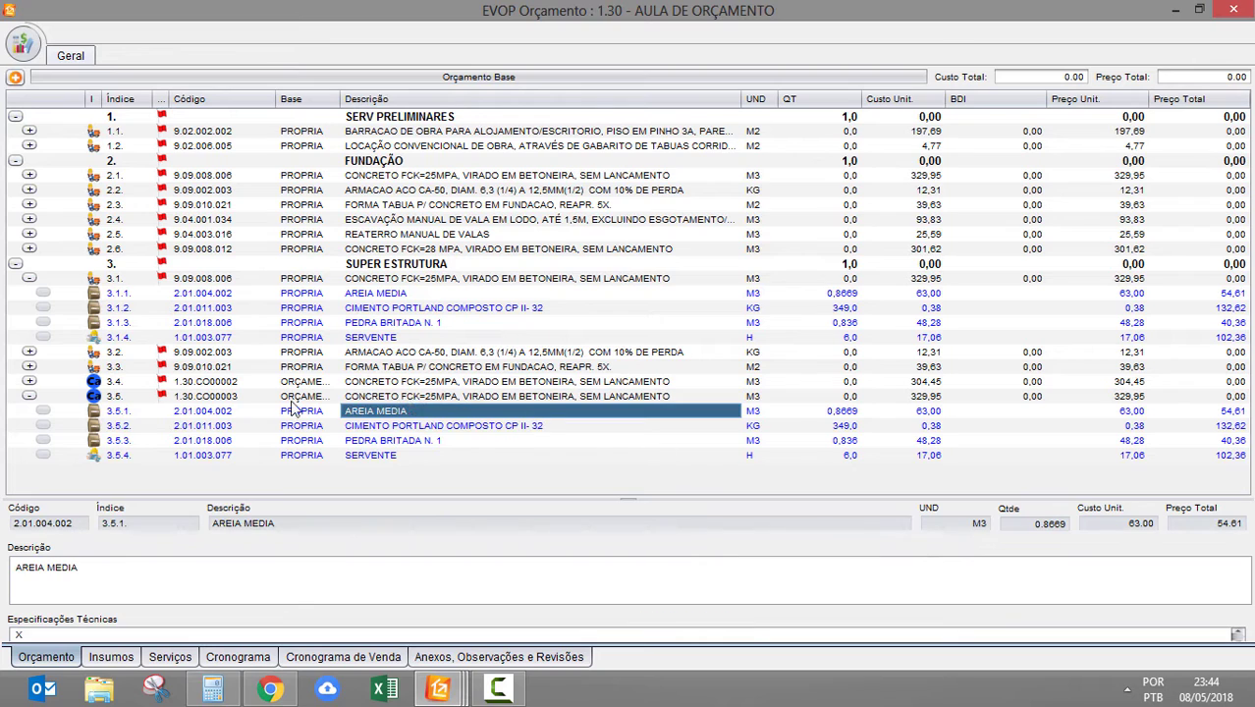
pyautogui.click(29, 397)
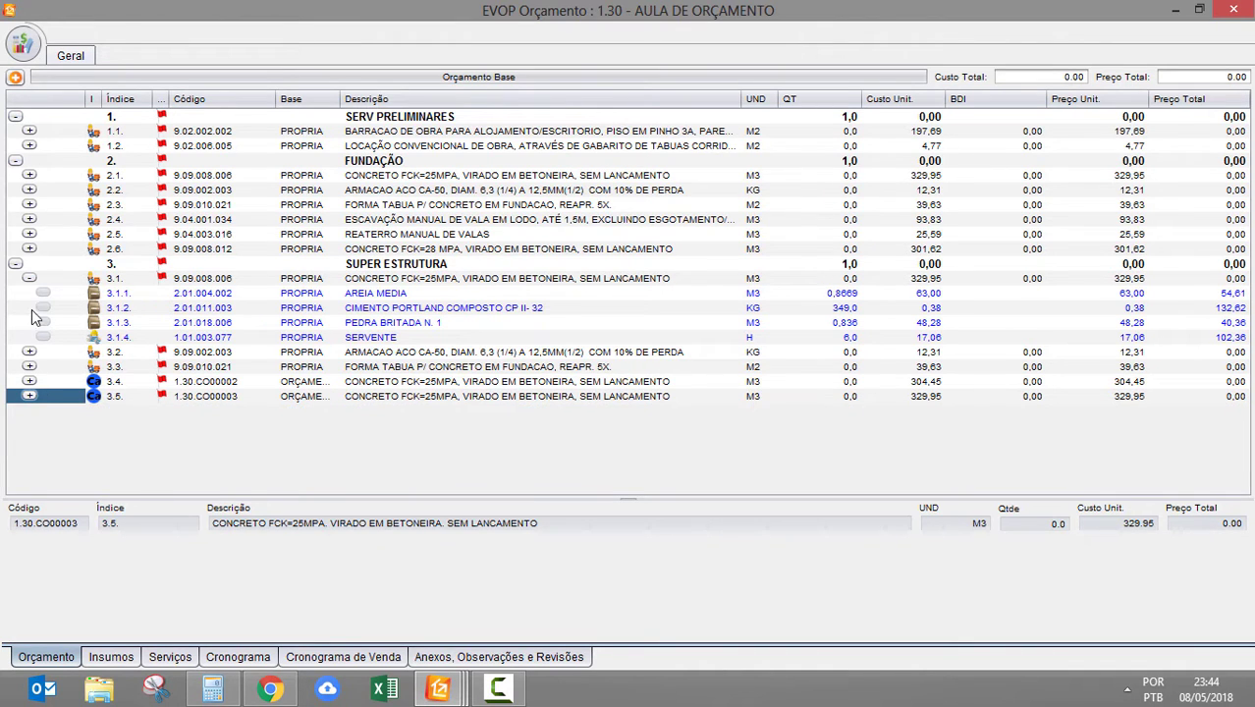
# Step: Collapse composition 3.1 and add a new chapter named ELETRICA at the end of the budget
pyautogui.click(30, 280)
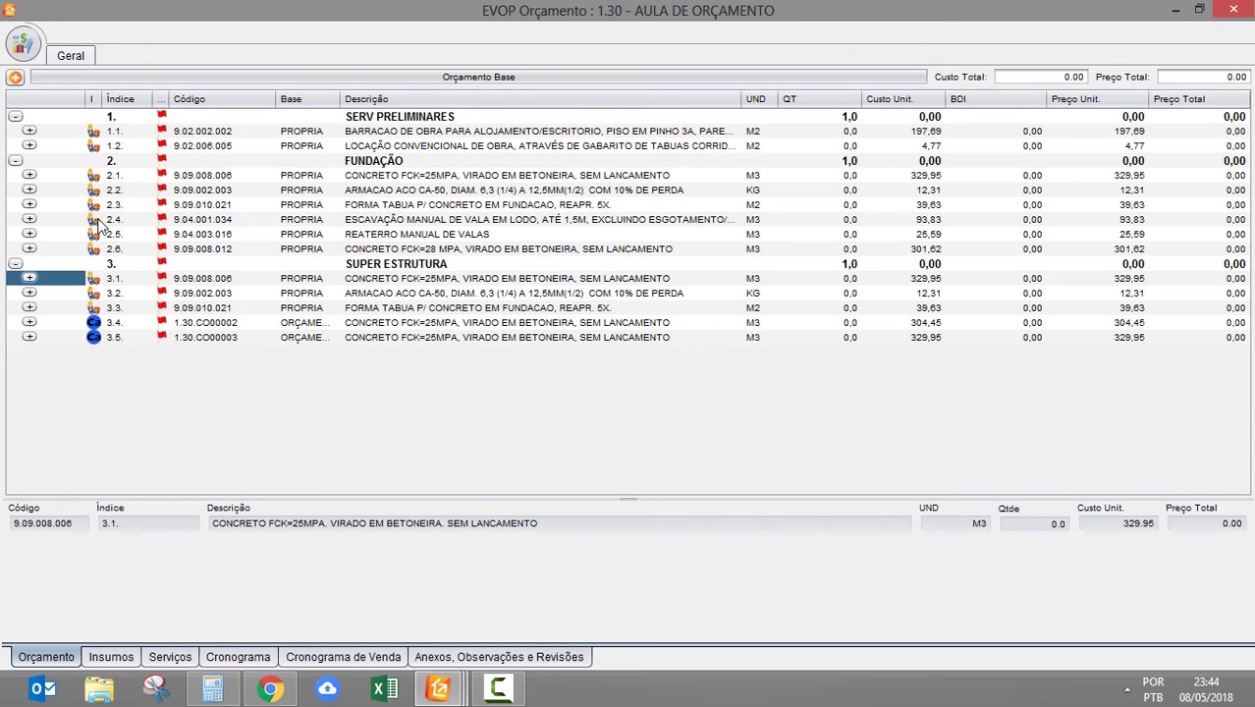
pyautogui.click(12, 77)
pyautogui.click(98, 106)
pyautogui.click(498, 351)
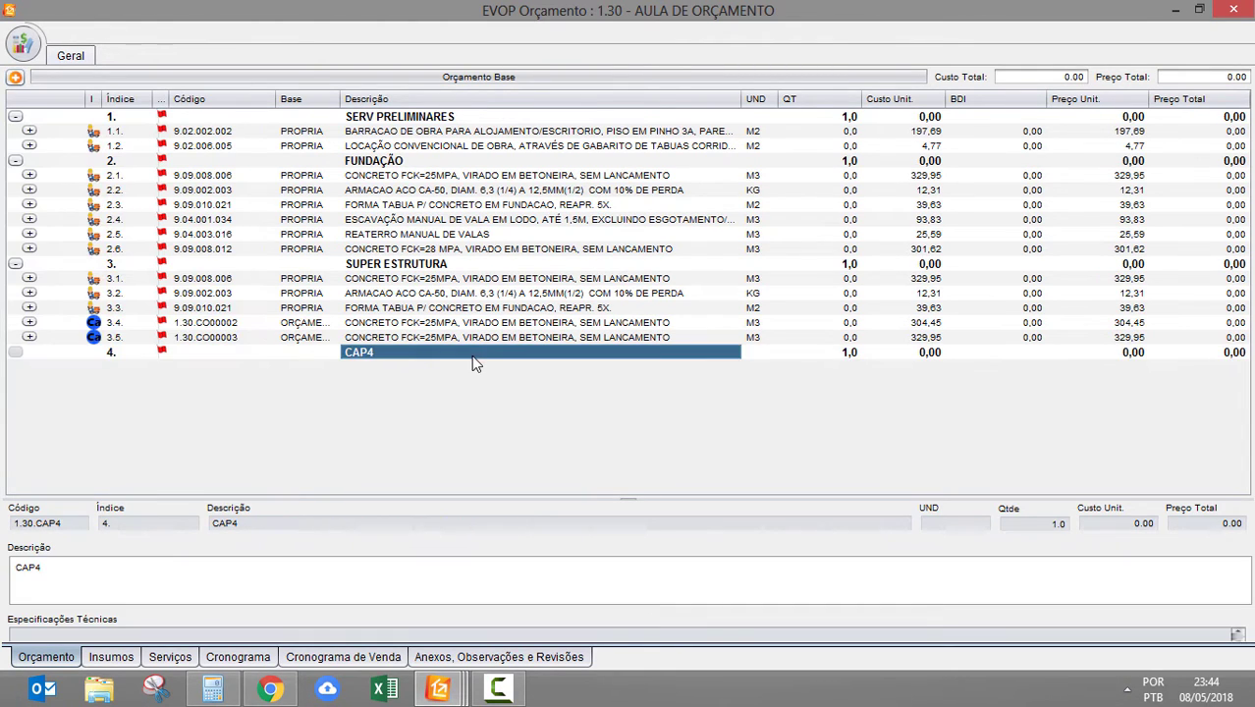
pyautogui.click(471, 355)
pyautogui.moveTo(481, 355); pyautogui.dragTo(273, 354)
pyautogui.write('ELET')
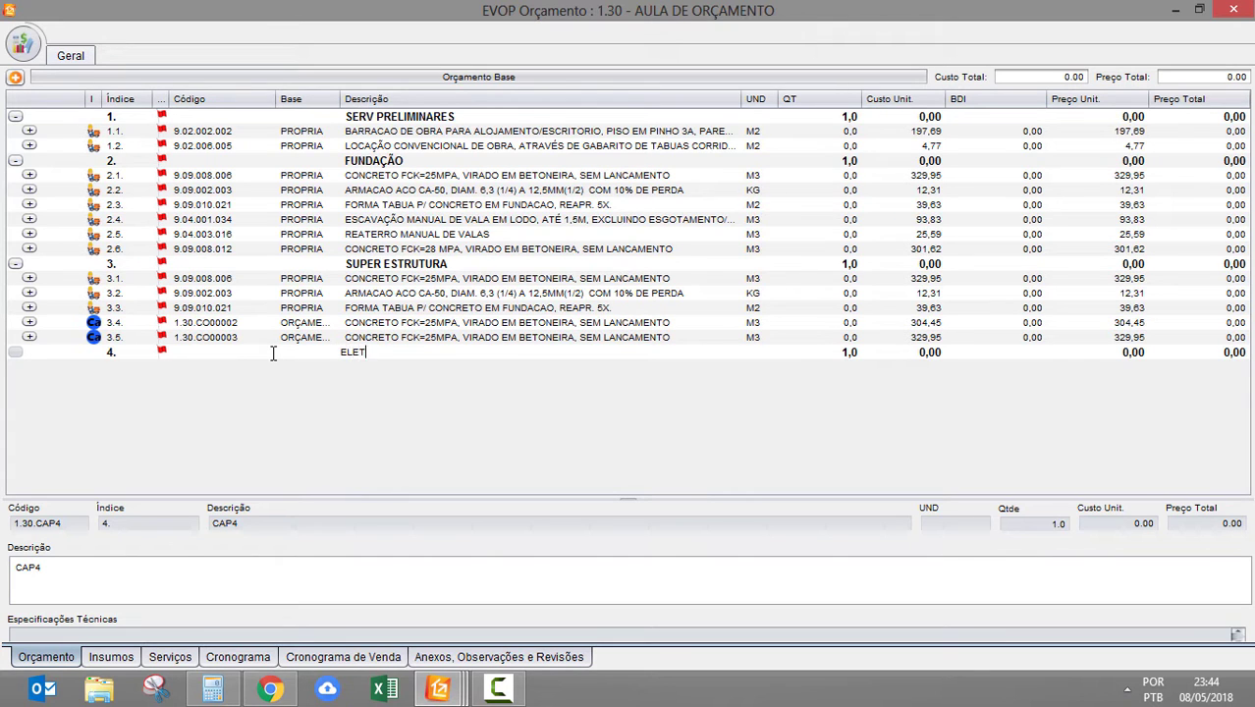
pyautogui.write('RICA')
pyautogui.press('Return')
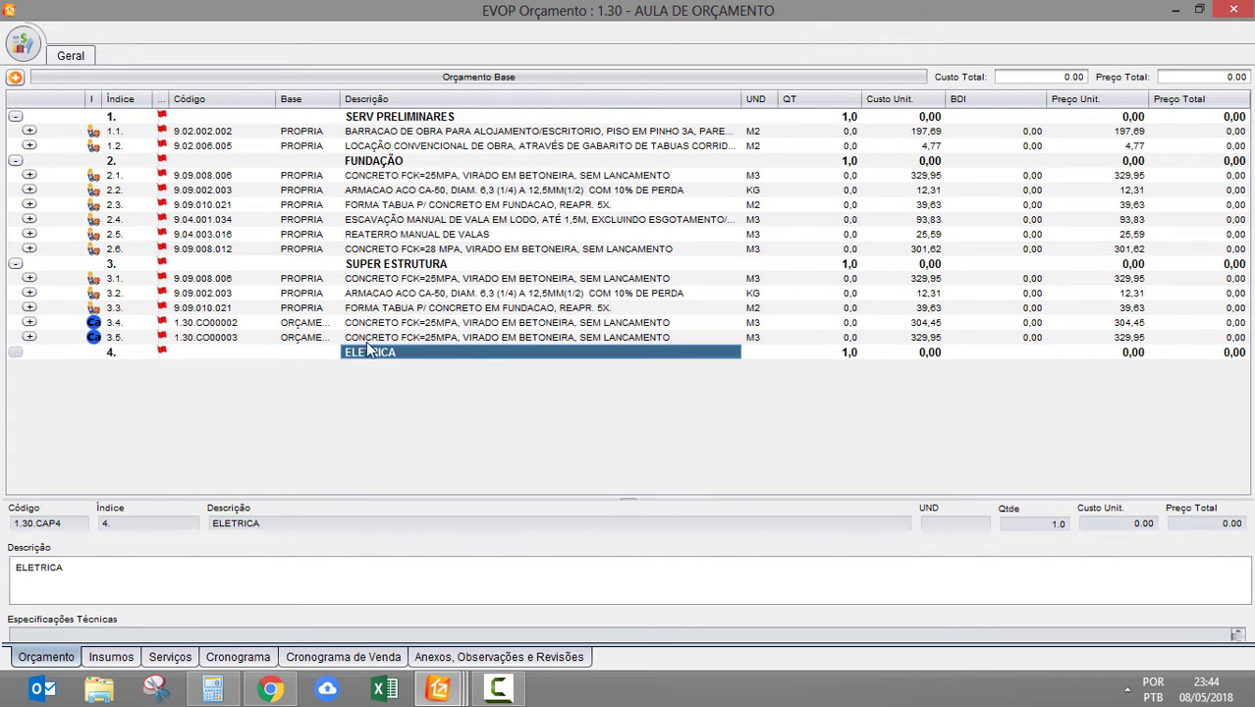
# Step: Create a synthetic item in the ELETRICA chapter and describe it as INTERRUPTOR SIMPLES EM CAIXA 4X2"
pyautogui.rightClick(383, 359)
pyautogui.moveTo(511, 486)
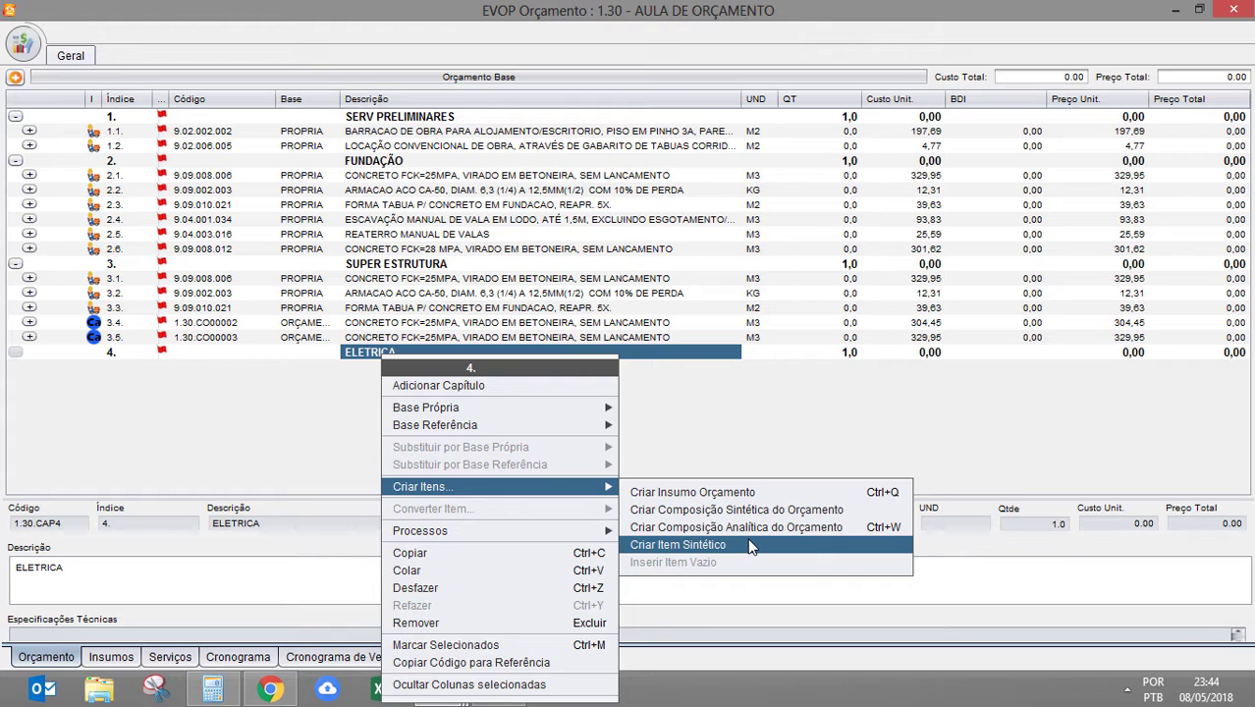
pyautogui.click(751, 547)
pyautogui.click(485, 365)
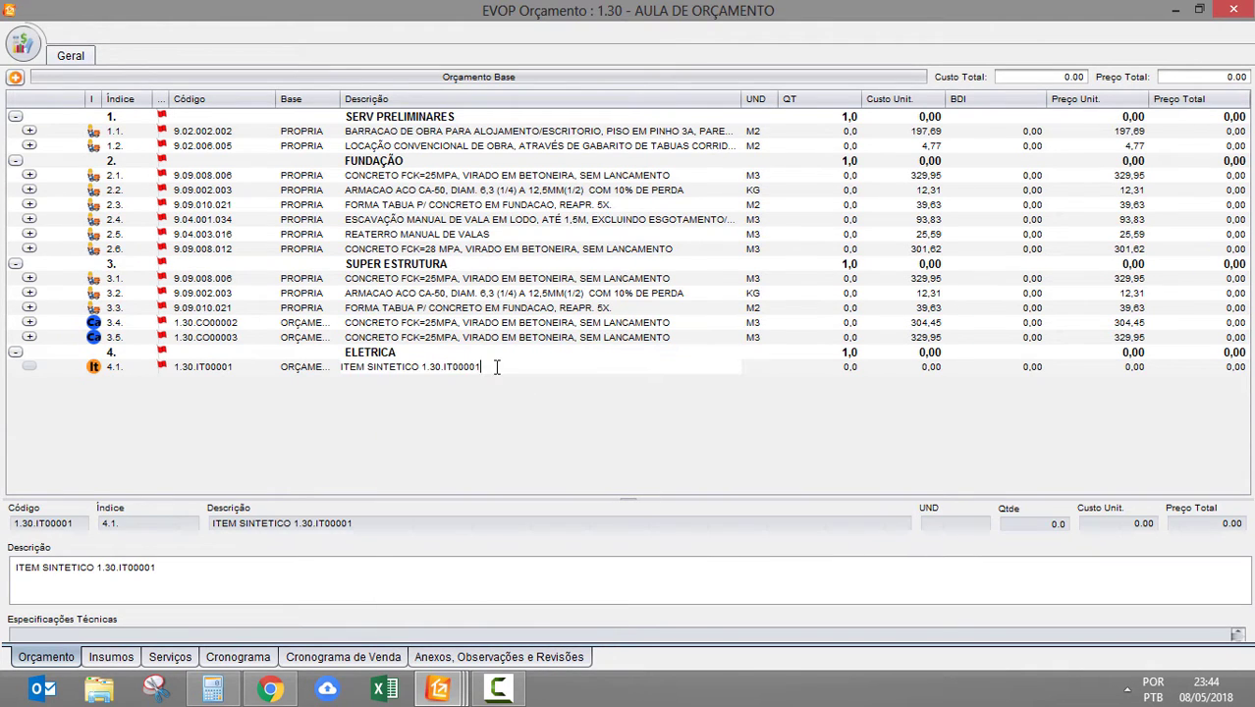
pyautogui.click(483, 366)
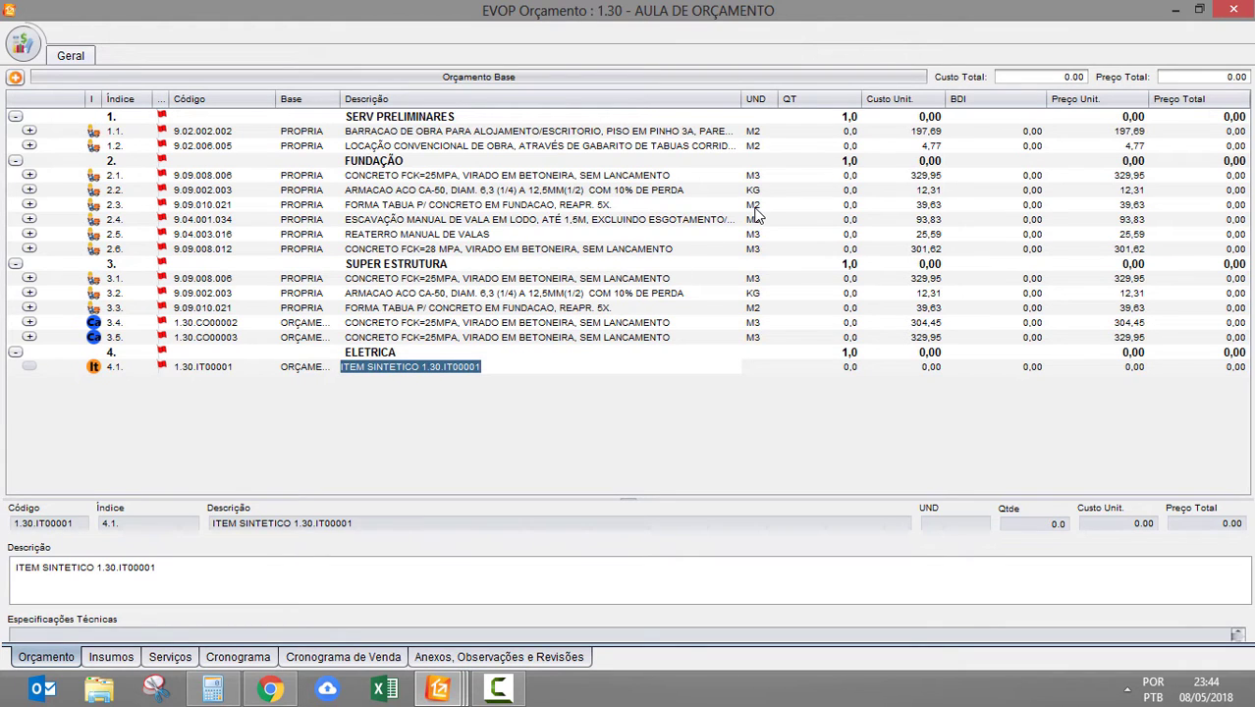
pyautogui.write('IN')
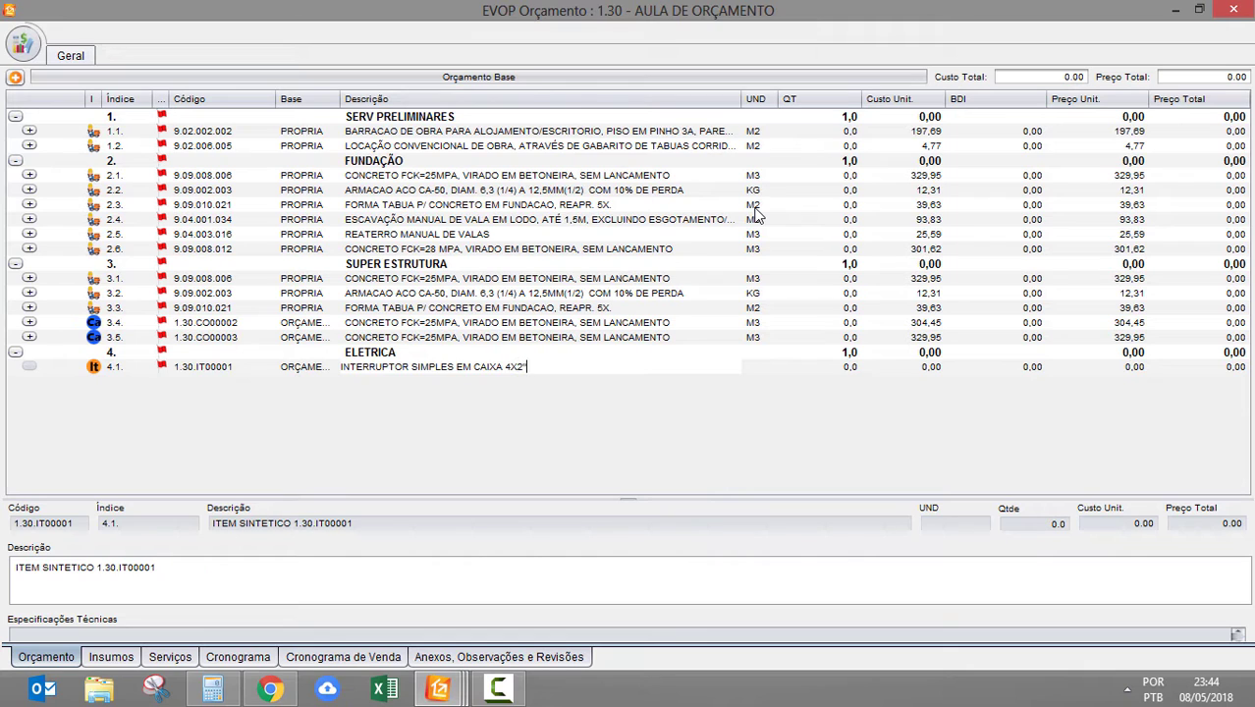
pyautogui.press('Return')
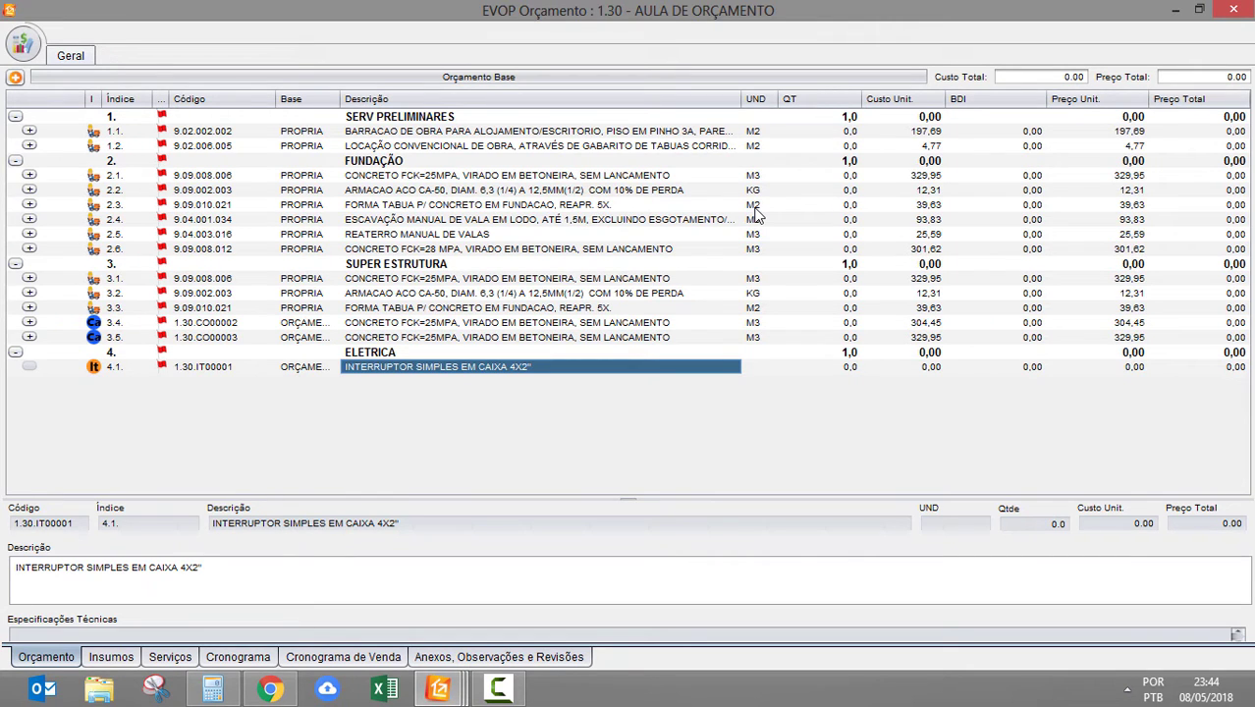
# Step: Set the unit of measure of synthetic item 4.1 to UN
pyautogui.doubleClick(763, 369)
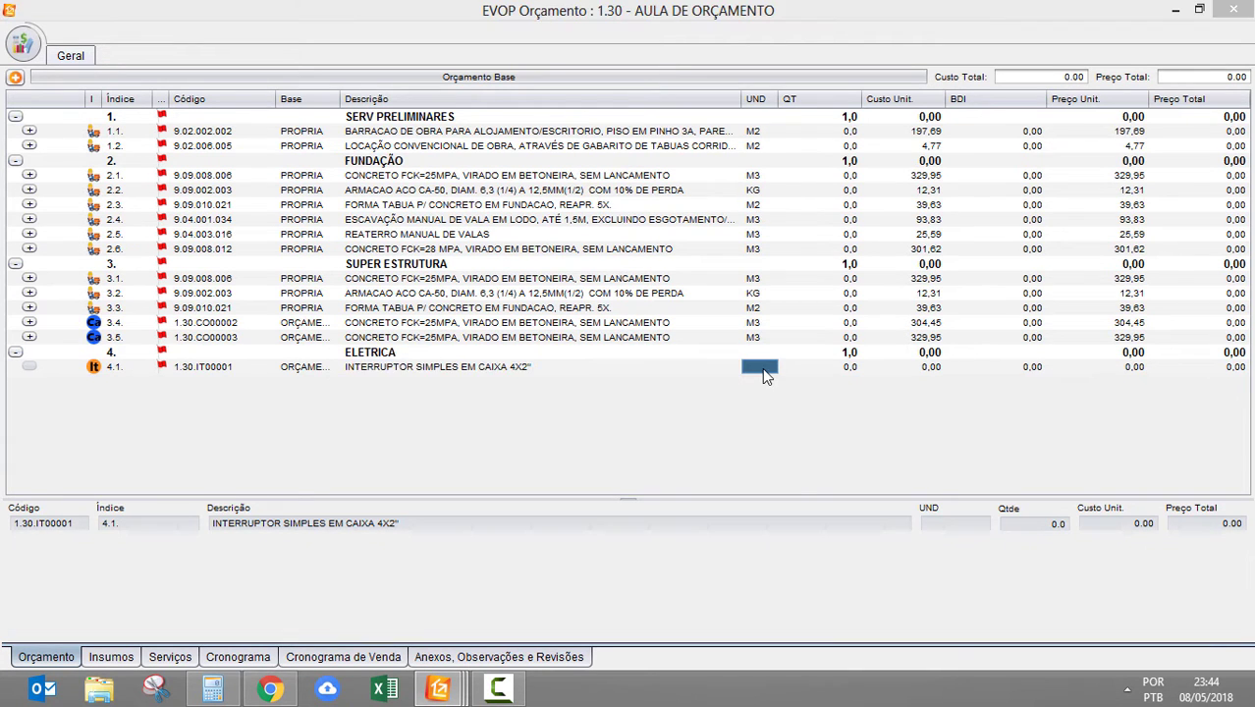
pyautogui.press('Return')
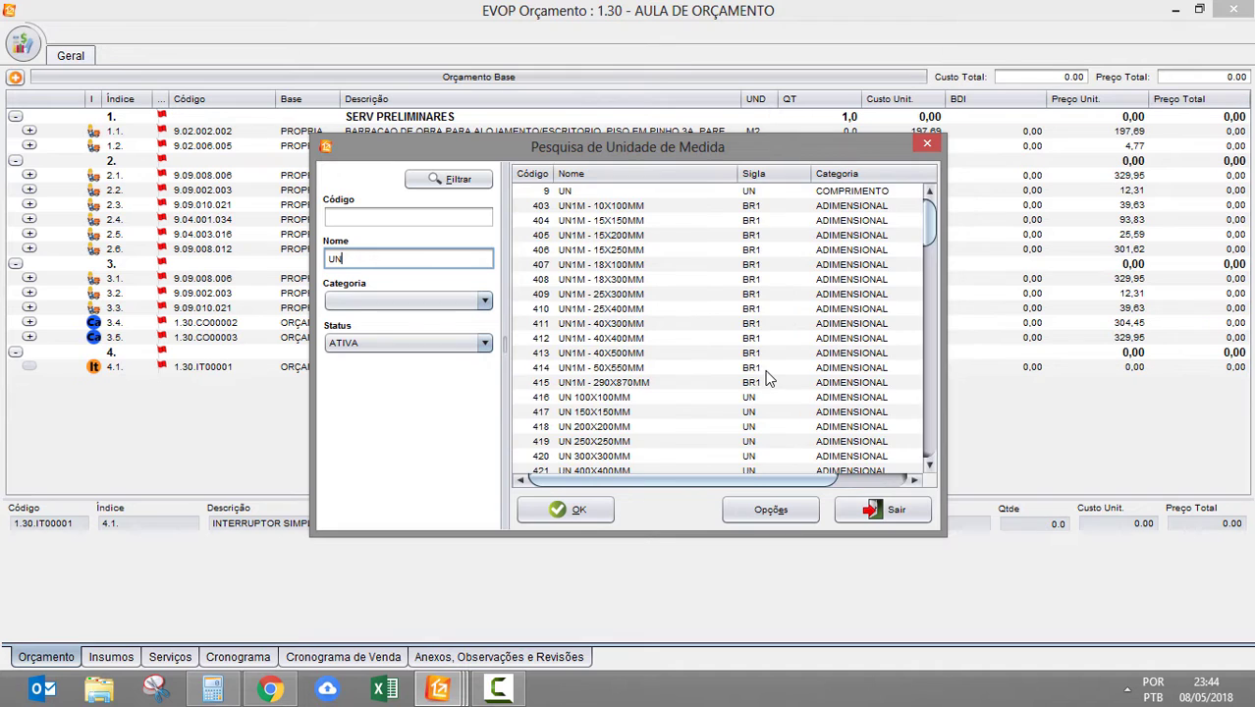
pyautogui.press('Return')
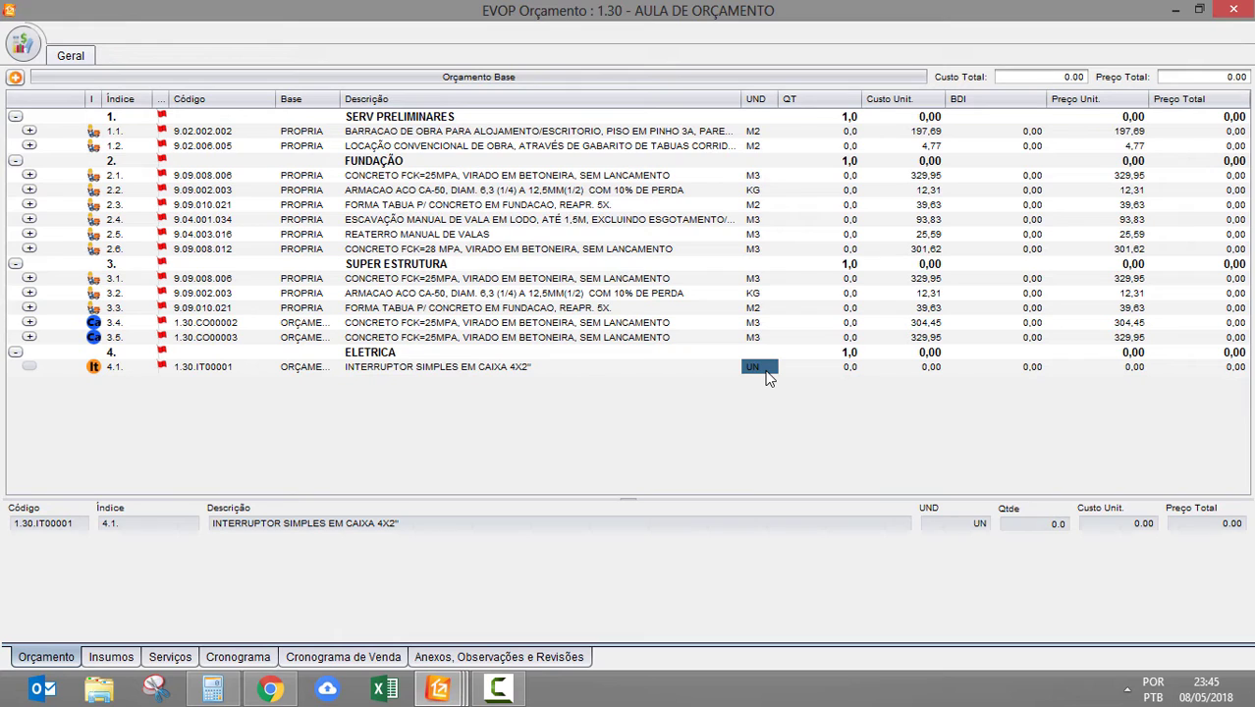
# Step: Duplicate the INTERRUPTOR SIMPLES EM CAIXA 4X2" item within the ELETRICA chapter
pyautogui.click(383, 369)
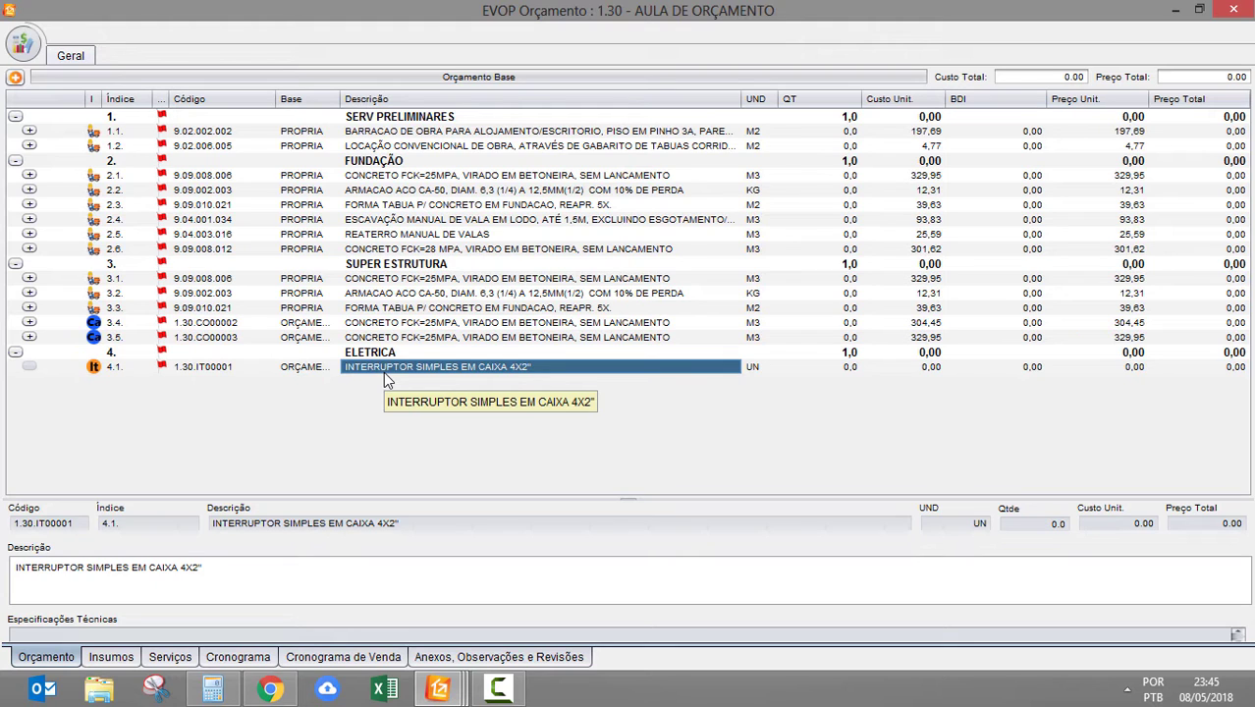
pyautogui.click(395, 354)
pyautogui.hotkey('ctrl', 'v')
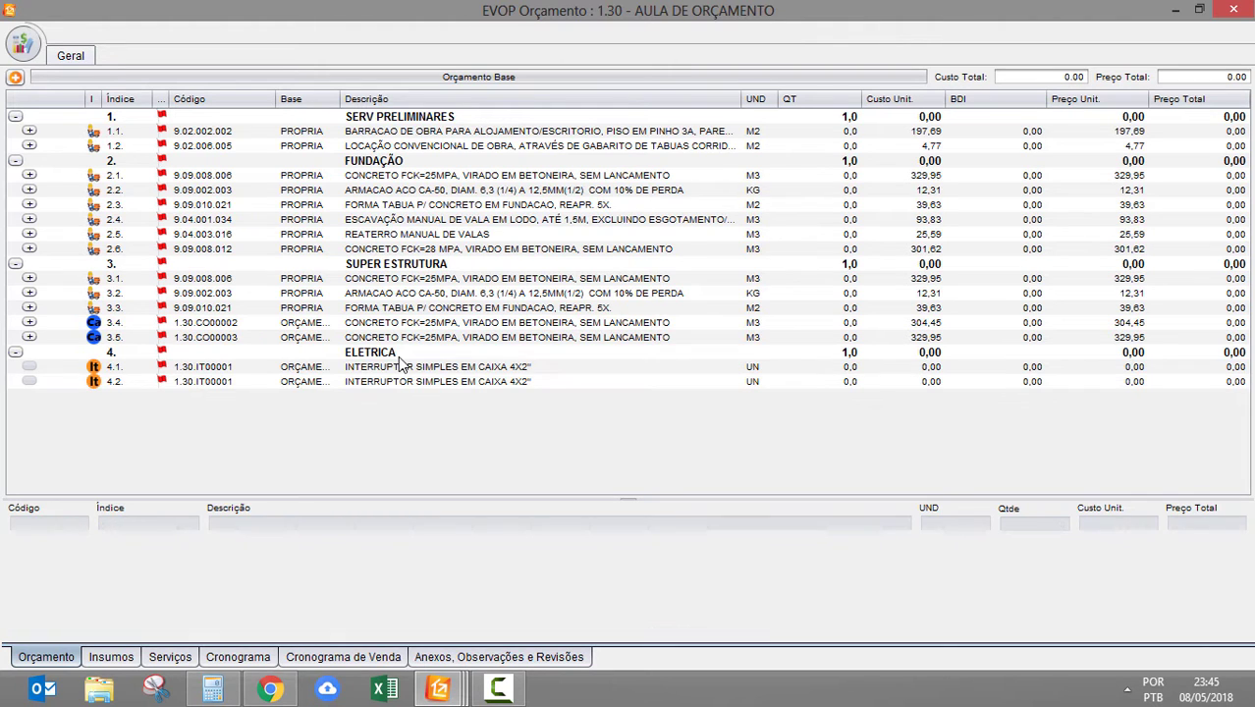
# Step: Convert item 4.1 into a budget input of type MATERIAIS
pyautogui.click(416, 369)
pyautogui.rightClick(415, 369)
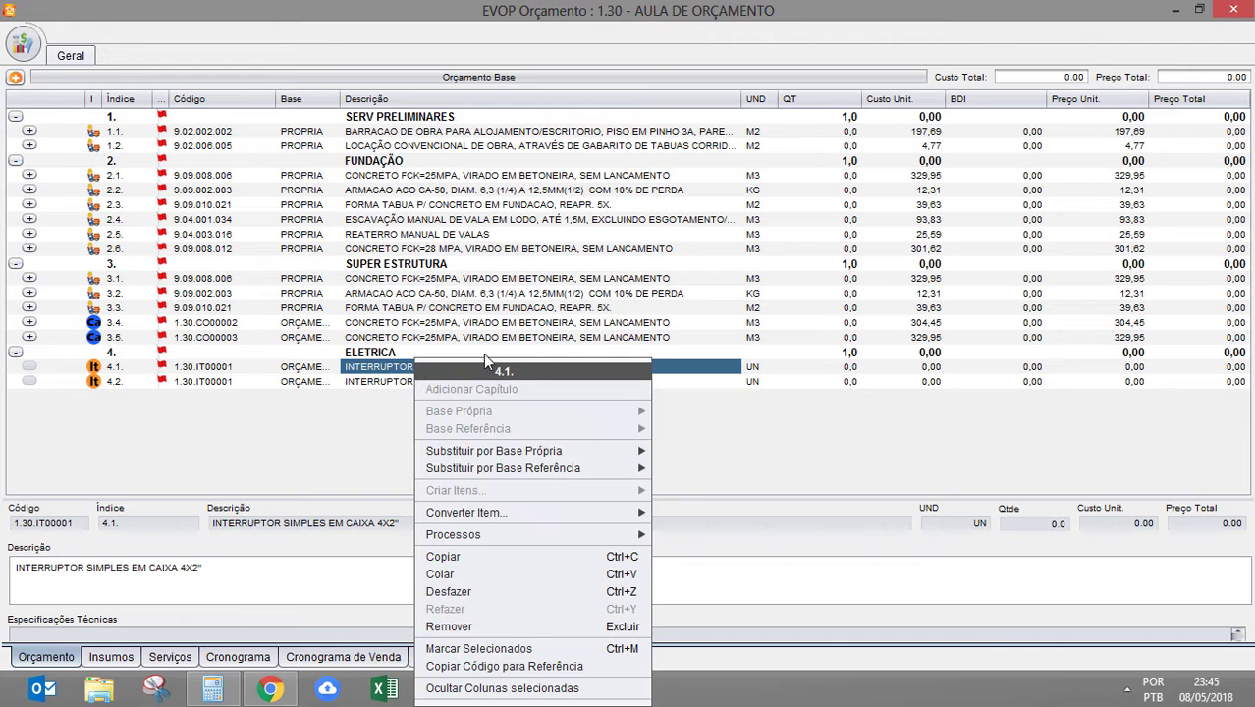
pyautogui.moveTo(538, 516)
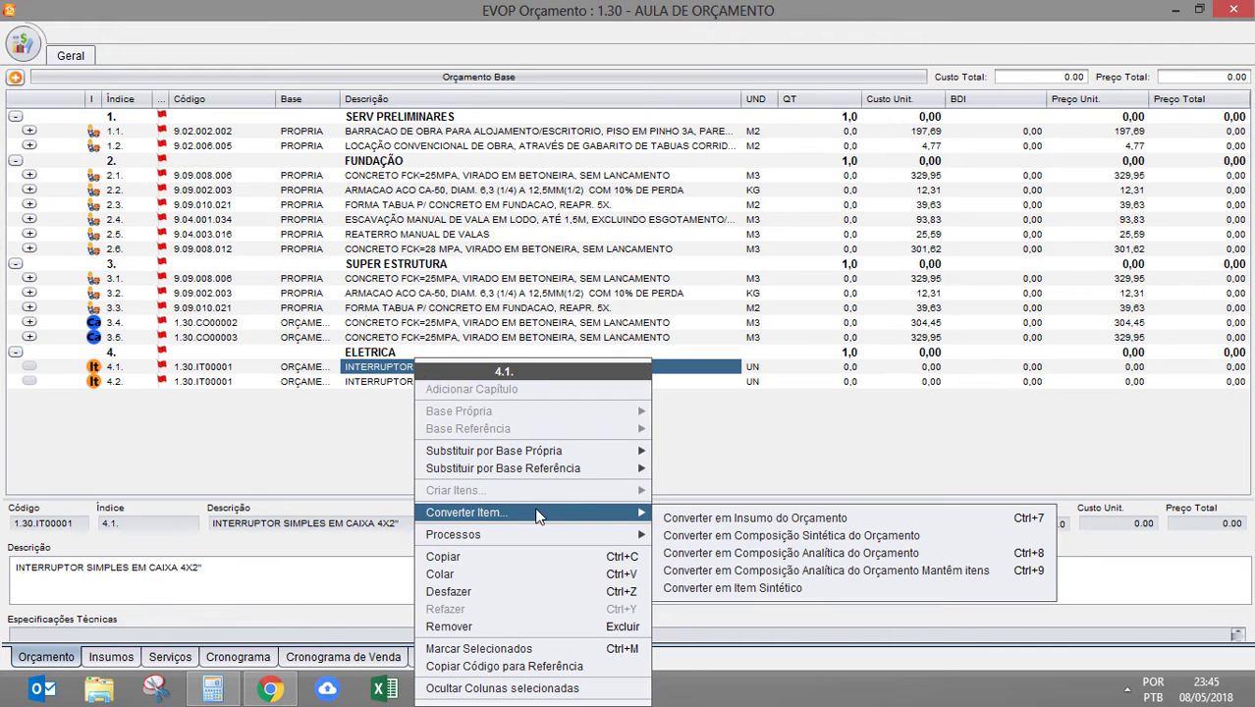
pyautogui.click(660, 518)
pyautogui.click(629, 325)
pyautogui.click(615, 365)
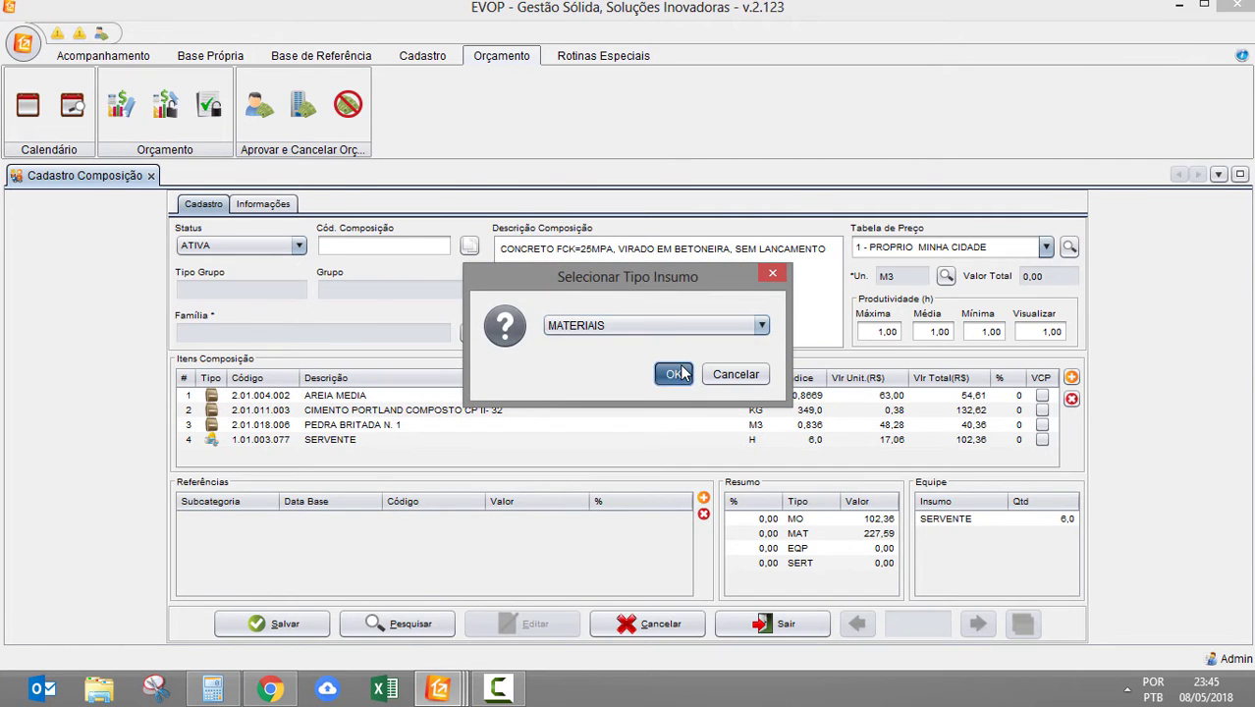
pyautogui.click(748, 370)
# Step: Convert input 4.1 into an analytical budget composition and expand it
pyautogui.click(400, 382)
pyautogui.click(410, 369)
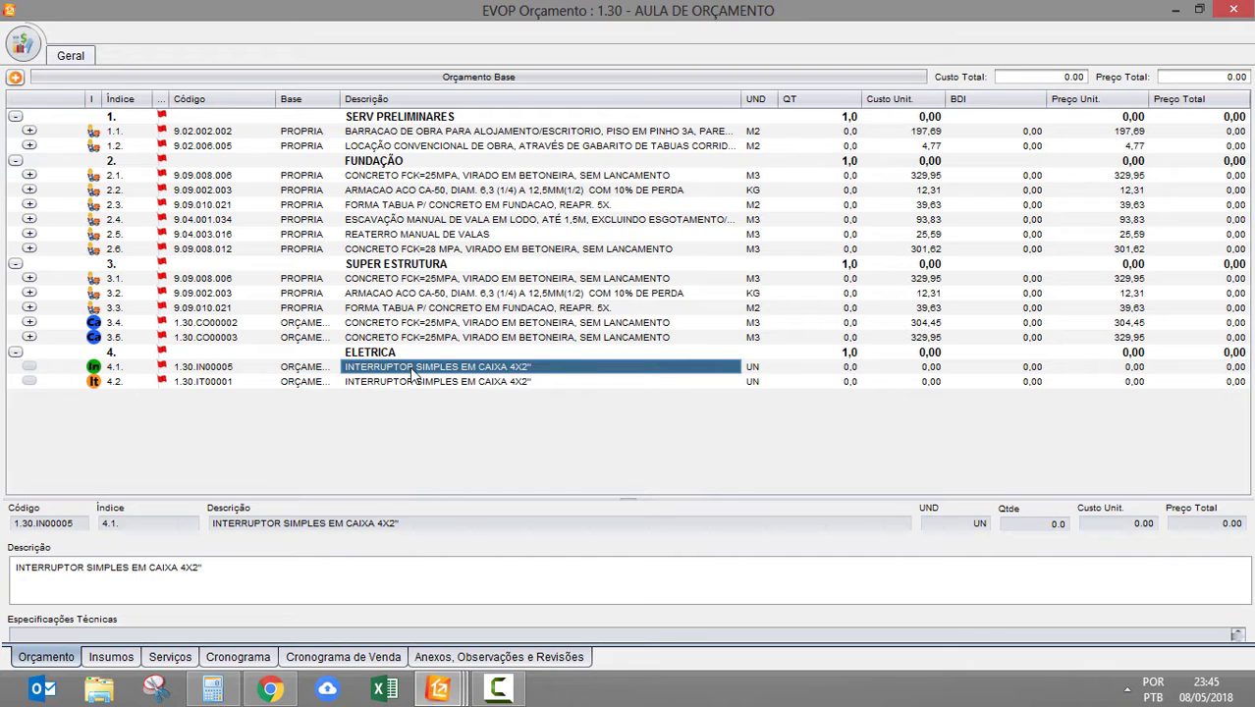
pyautogui.rightClick(415, 367)
pyautogui.moveTo(584, 519)
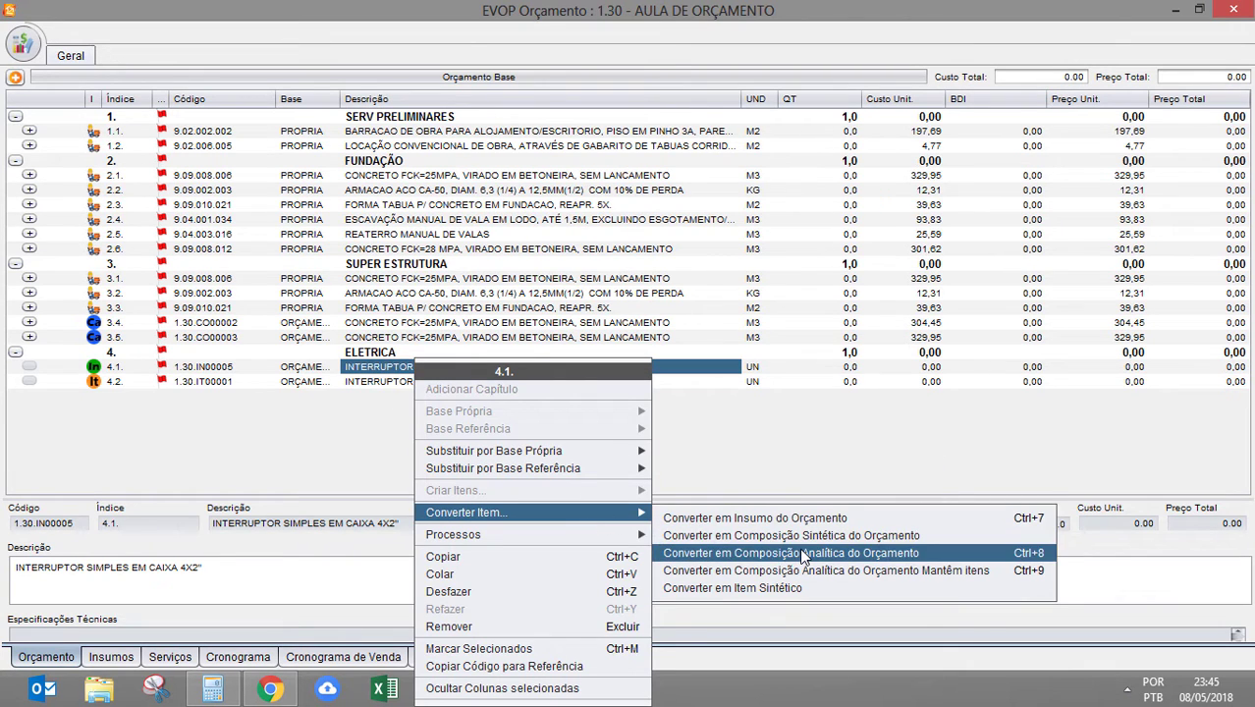
pyautogui.click(1021, 557)
pyautogui.click(29, 366)
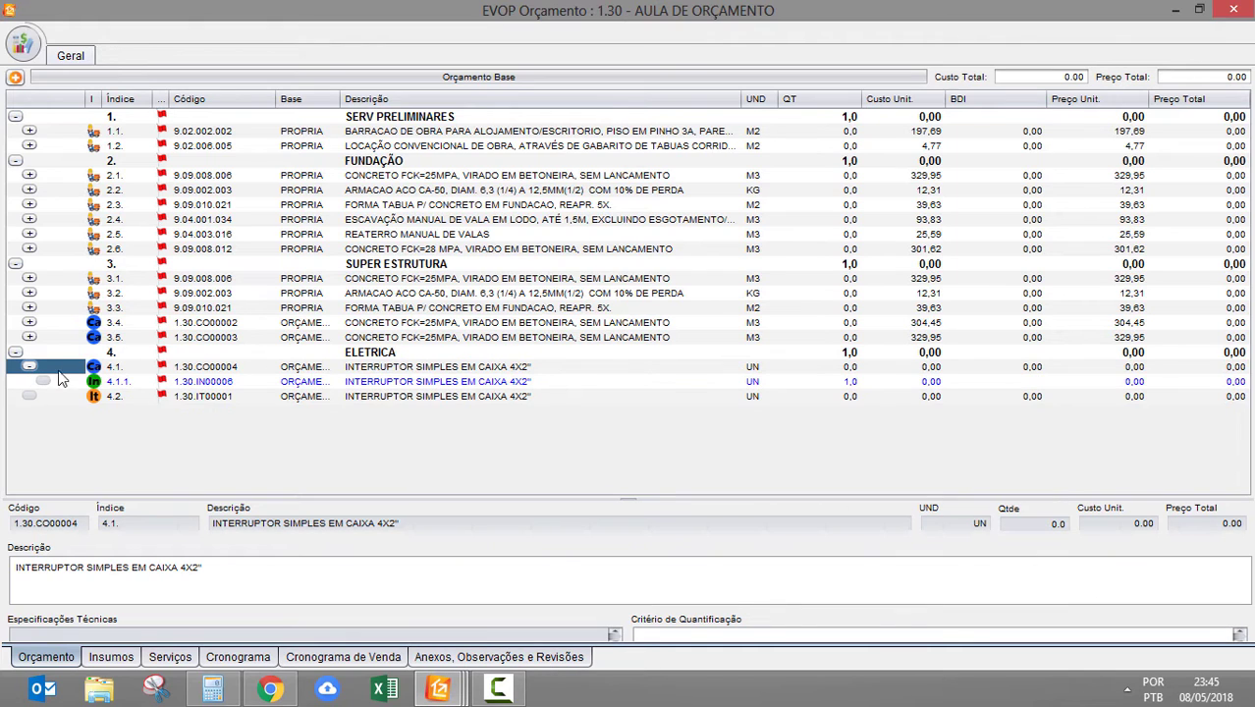
# Step: Convert synthetic item 4.2 into an analytical budget composition with input type MATERIAIS, and expand it to check its input
pyautogui.click(397, 383)
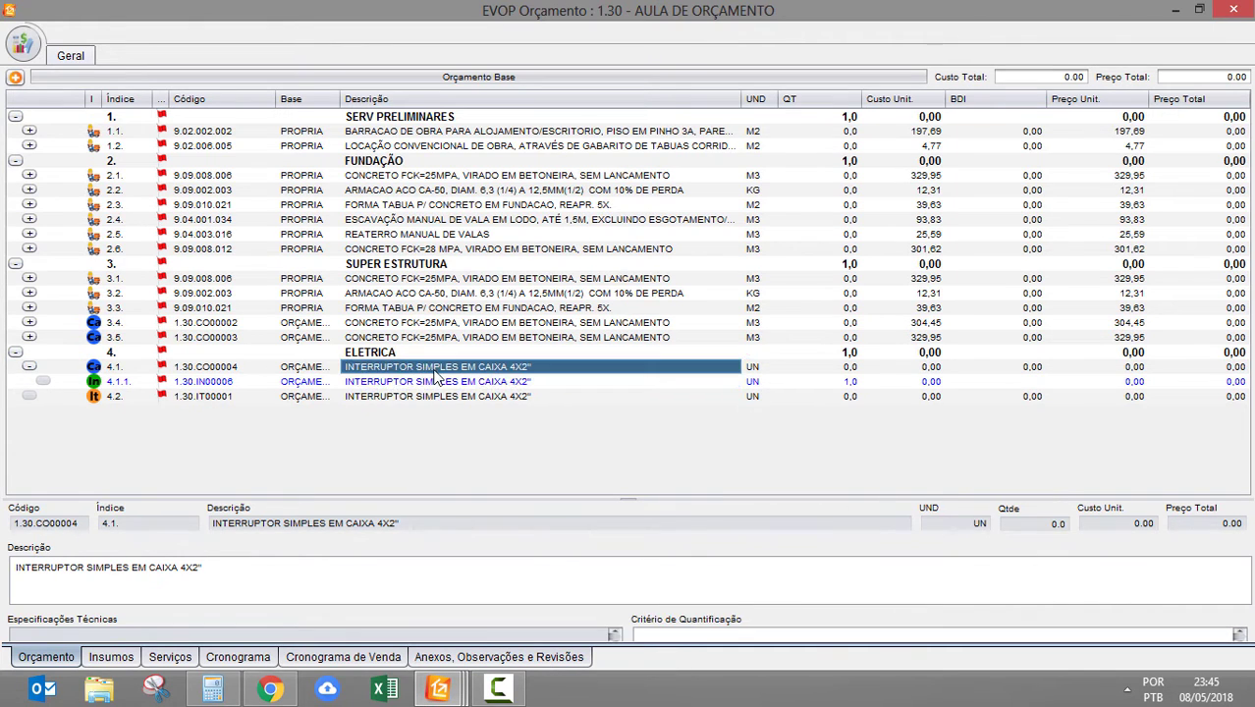
pyautogui.rightClick(464, 398)
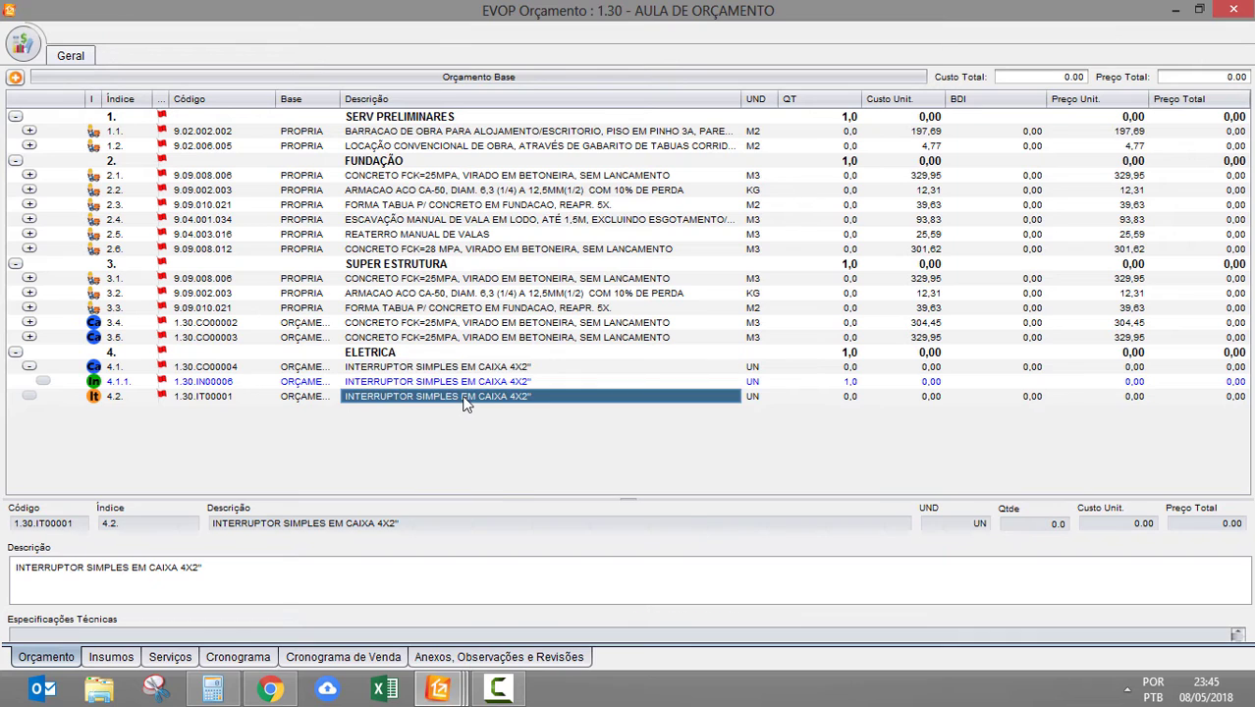
pyautogui.moveTo(516, 513)
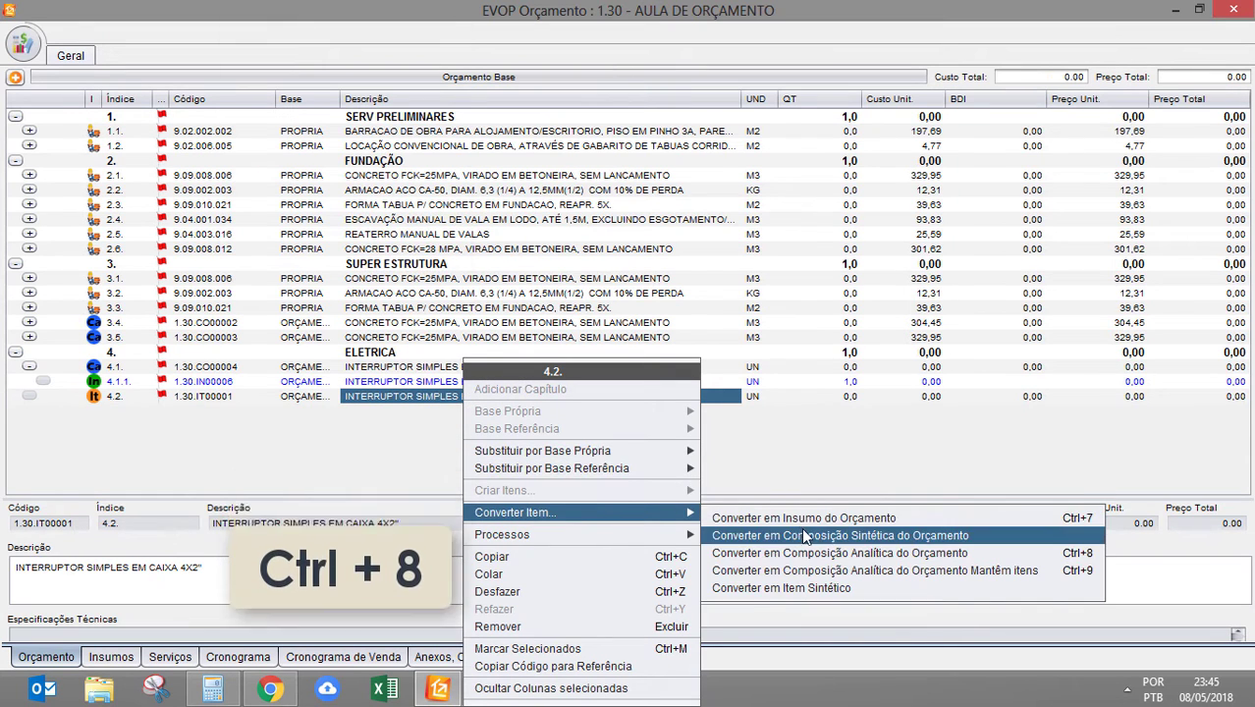
pyautogui.click(894, 555)
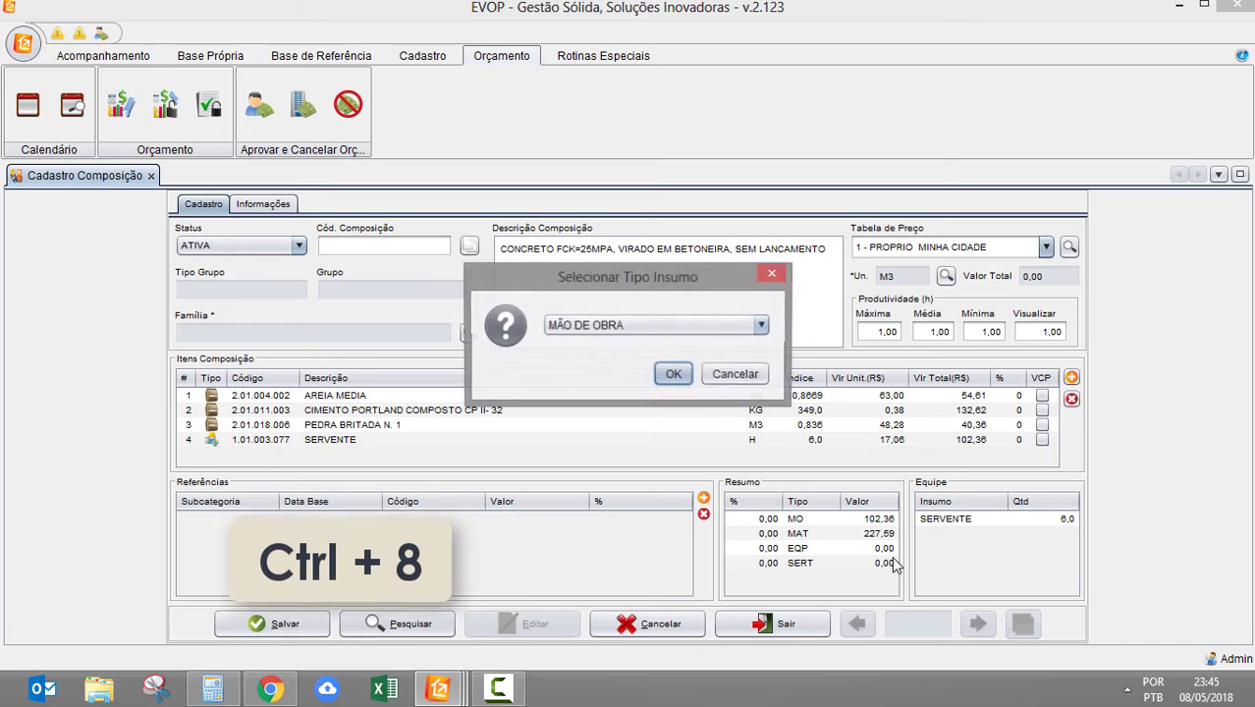
pyautogui.click(602, 334)
pyautogui.click(610, 364)
pyautogui.click(672, 373)
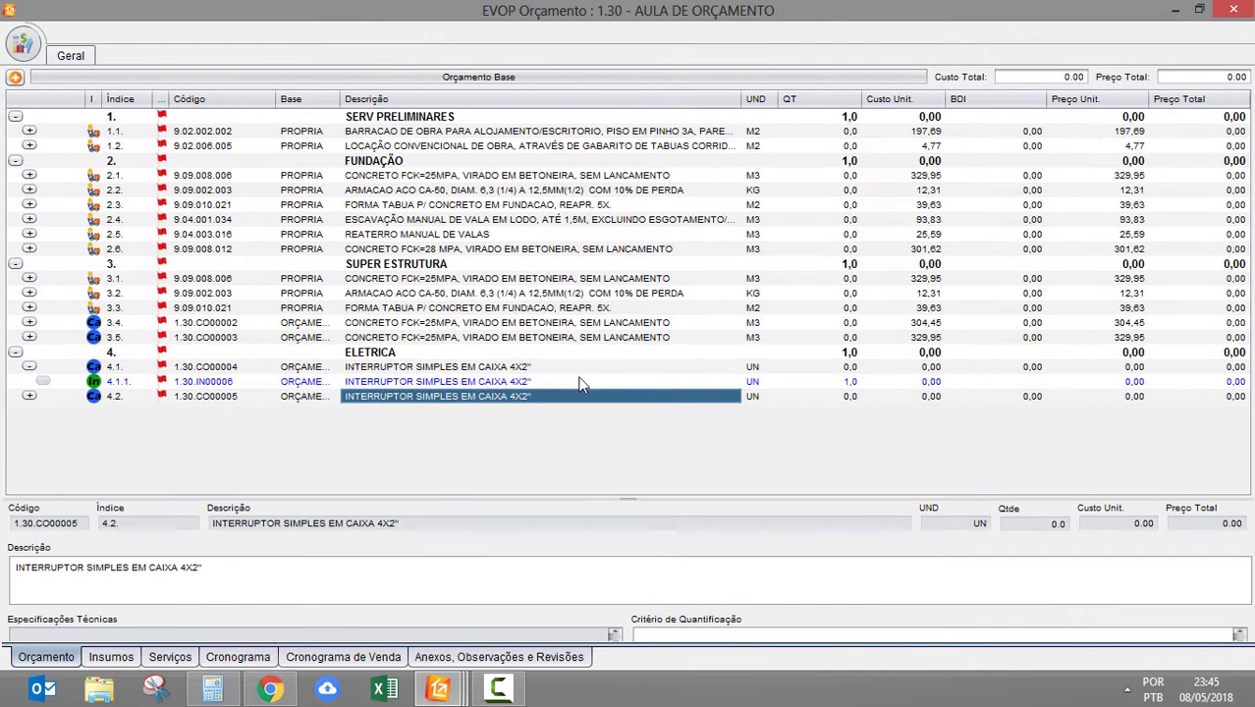
pyautogui.click(30, 396)
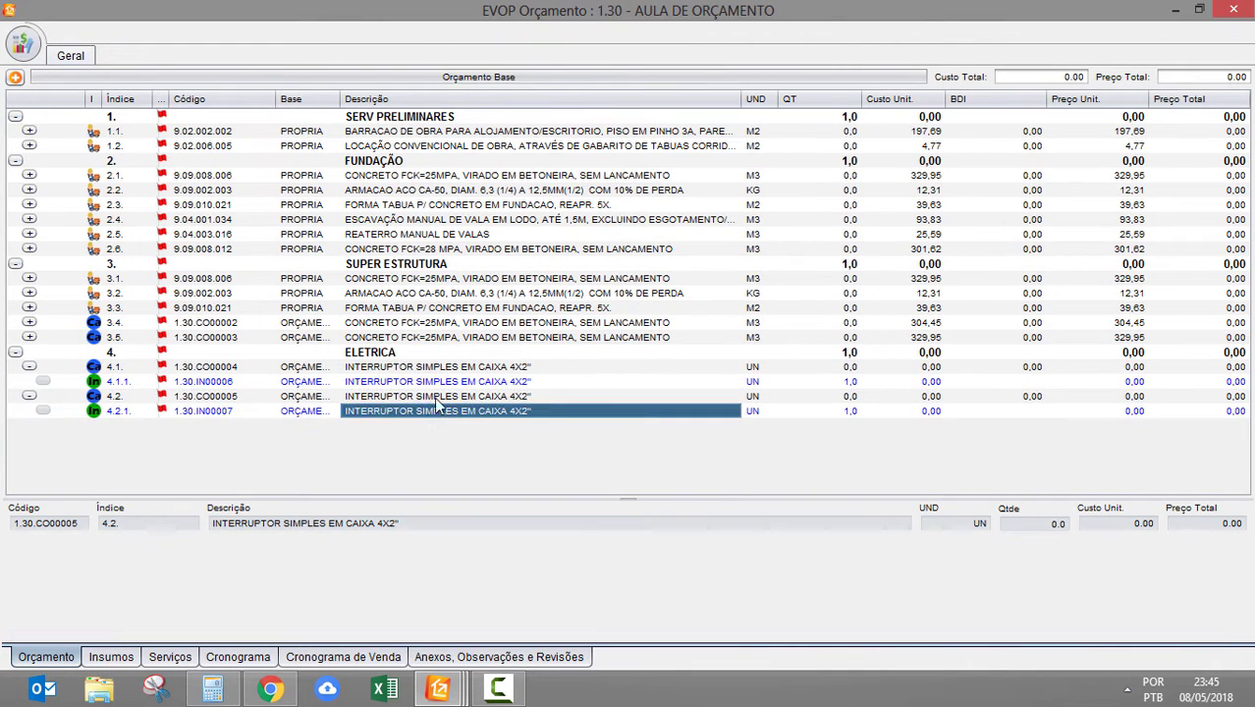
pyautogui.click(442, 397)
pyautogui.click(452, 411)
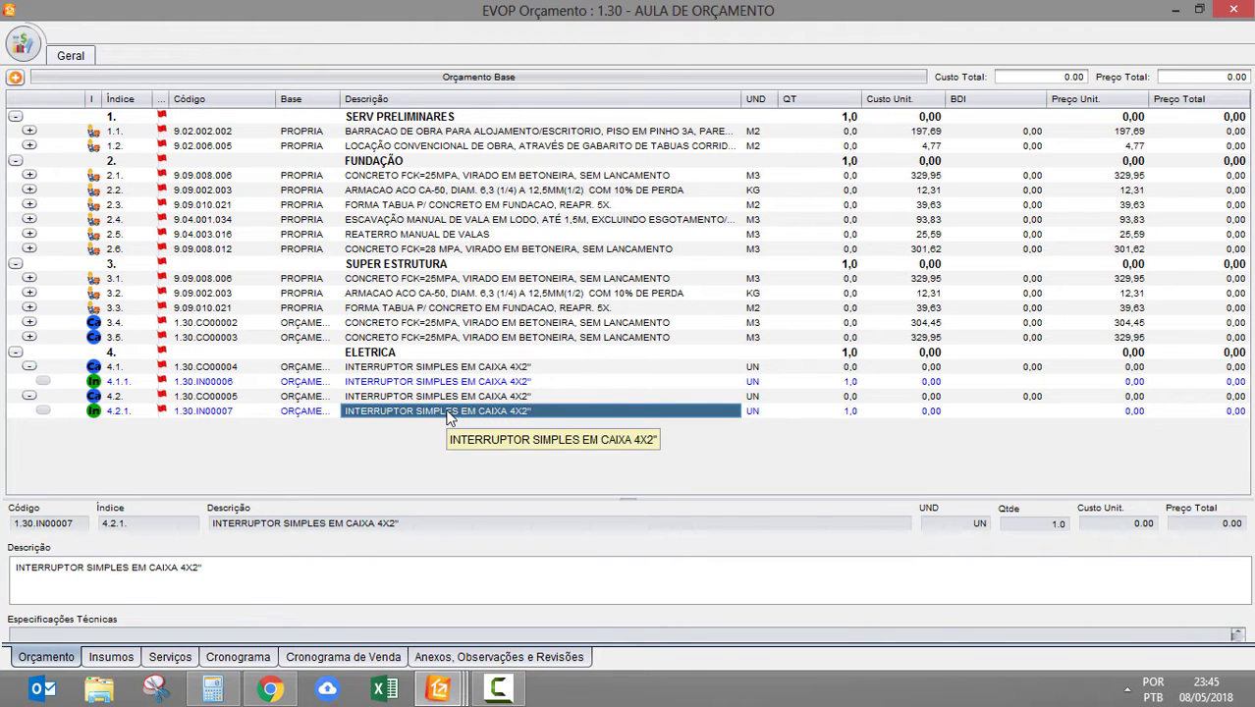
# Step: Search the company's own base for %ELETRICISTA inputs and add AJUDANTE DE ELETRICISTA and ELETRICISTA to composition 4.1
pyautogui.click(358, 370)
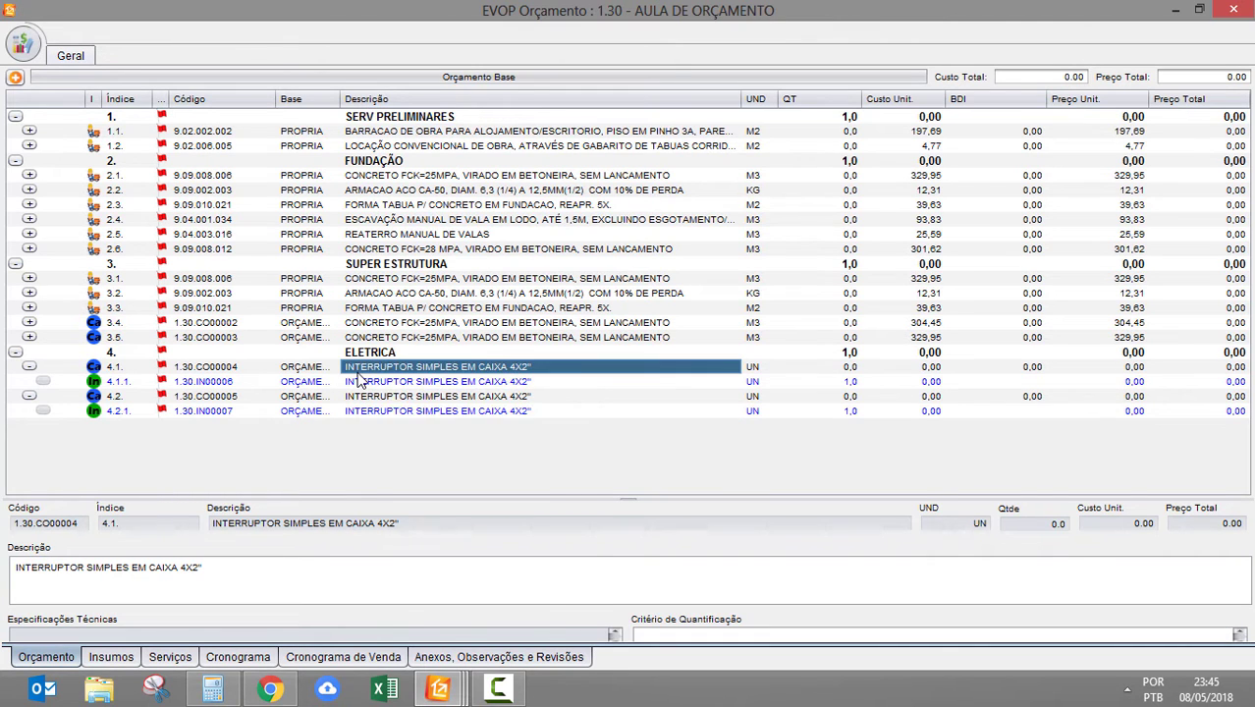
pyautogui.rightClick(359, 376)
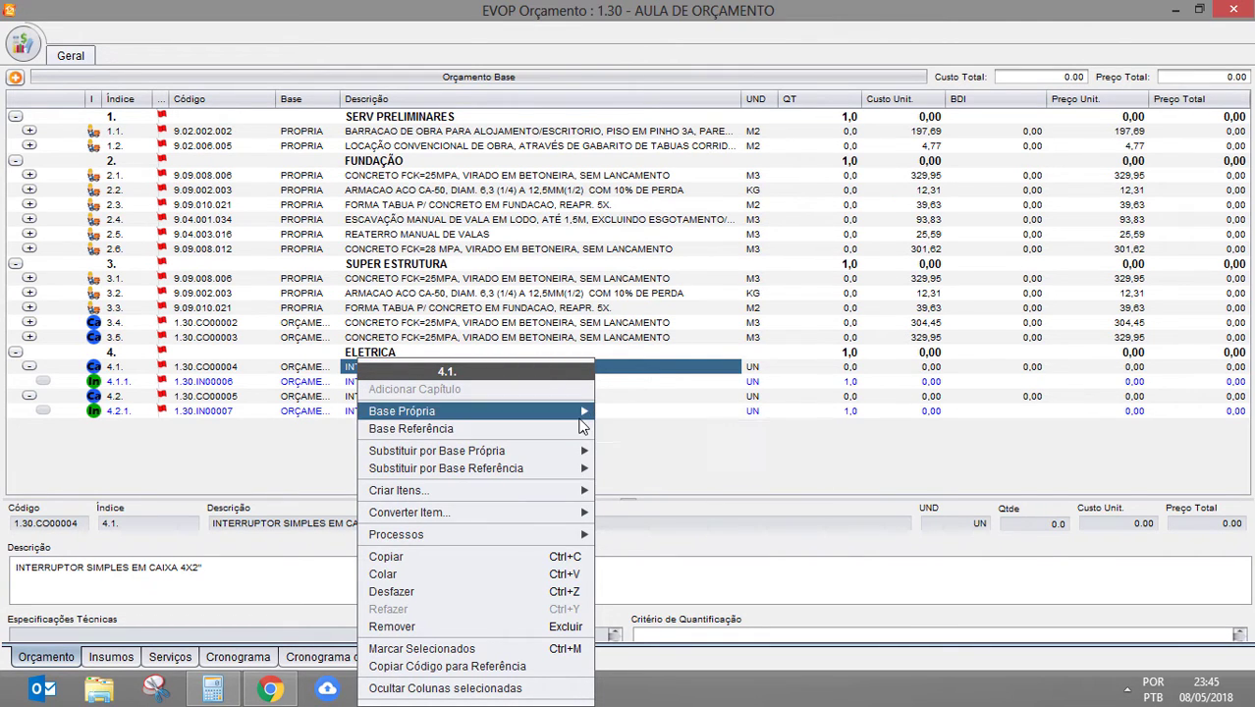
pyautogui.moveTo(550, 410)
pyautogui.click(615, 420)
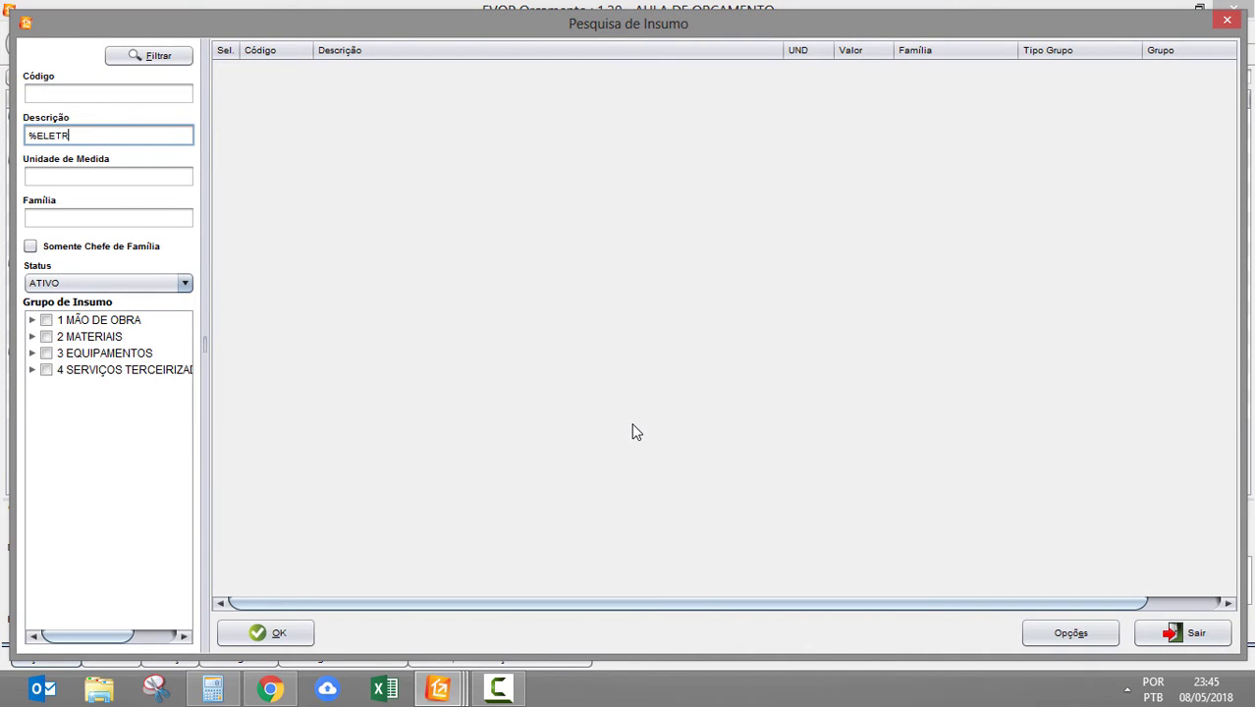
pyautogui.write('%ELETRICISTA')
pyautogui.press('Return')
pyautogui.press('Down')
pyautogui.press('Down')
pyautogui.press('space')
pyautogui.press('Up')
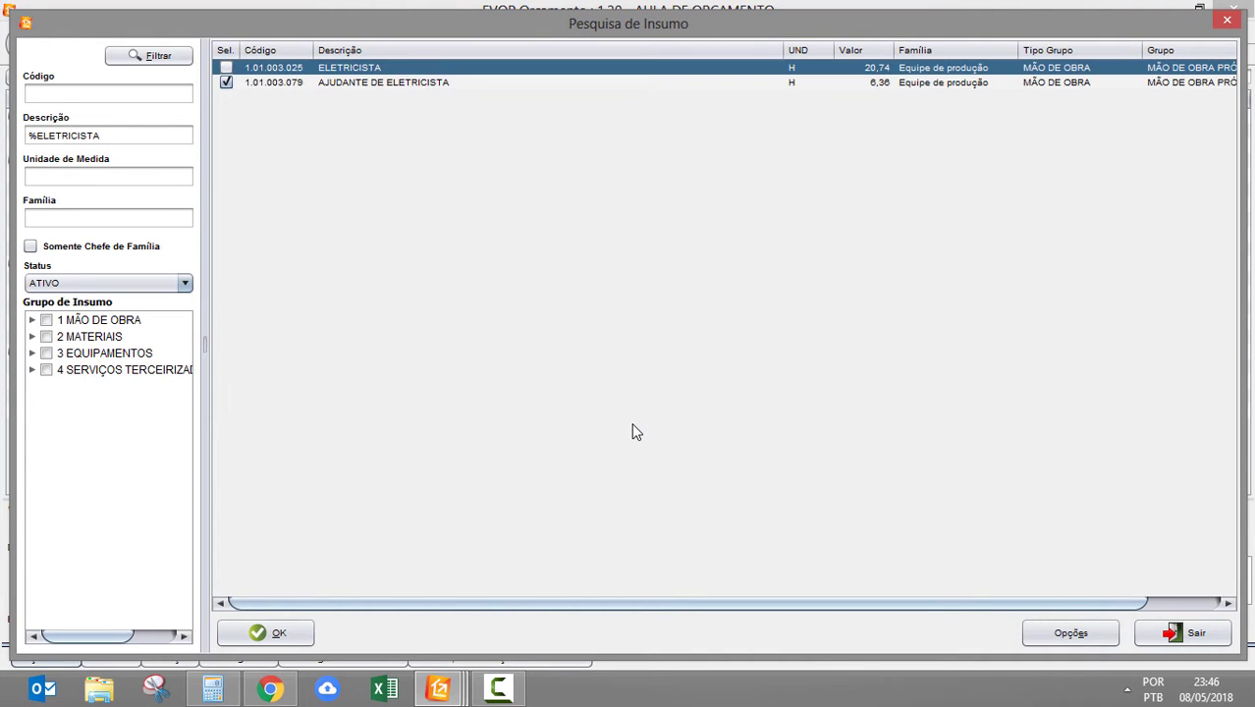
pyautogui.press('space')
pyautogui.click(265, 638)
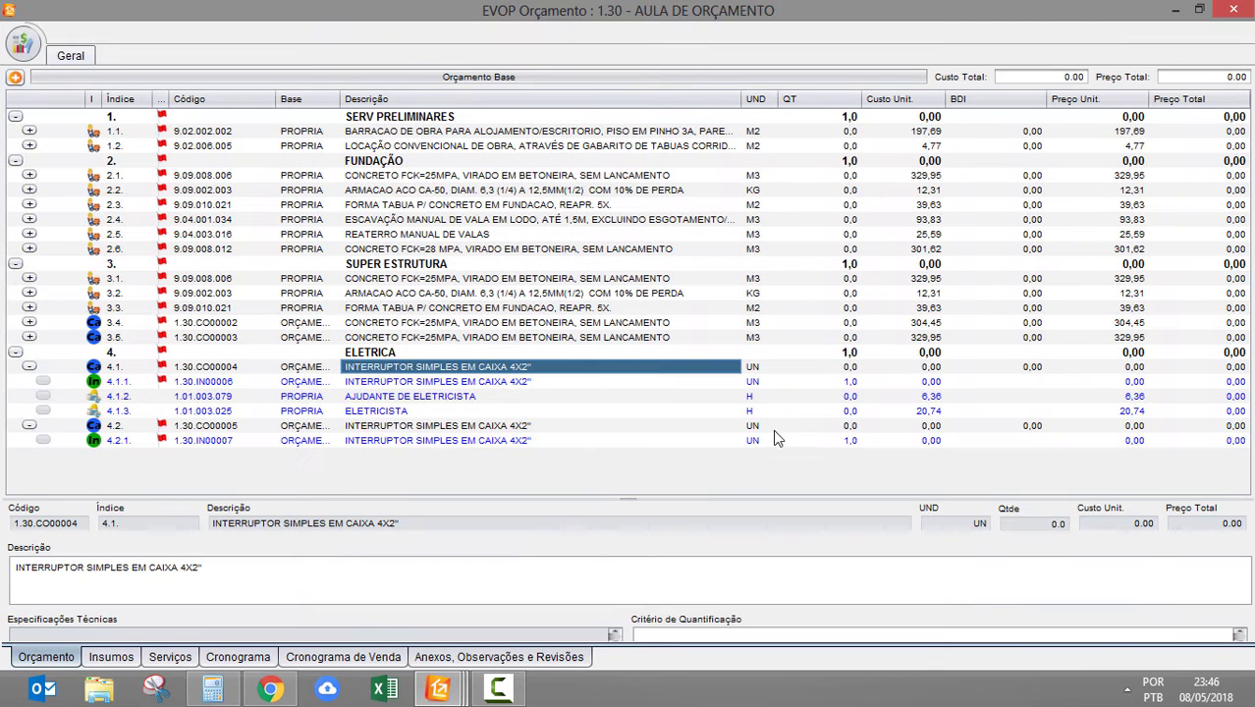
# Step: Set the quantities of AJUDANTE DE ELETRICISTA and ELETRICISTA in composition 4.1 to 0,8 each
pyautogui.click(838, 398)
pyautogui.write('0,')
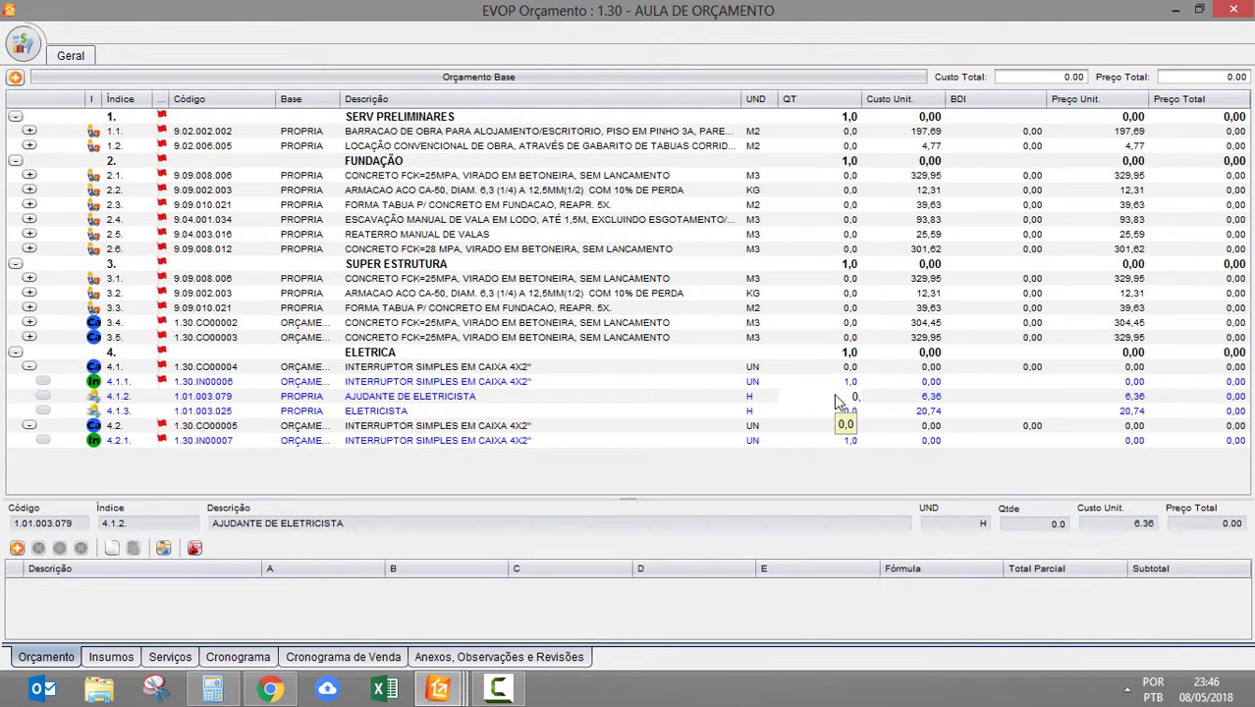
pyautogui.write('8')
pyautogui.press('Return')
pyautogui.write('0,8')
pyautogui.press('Return')
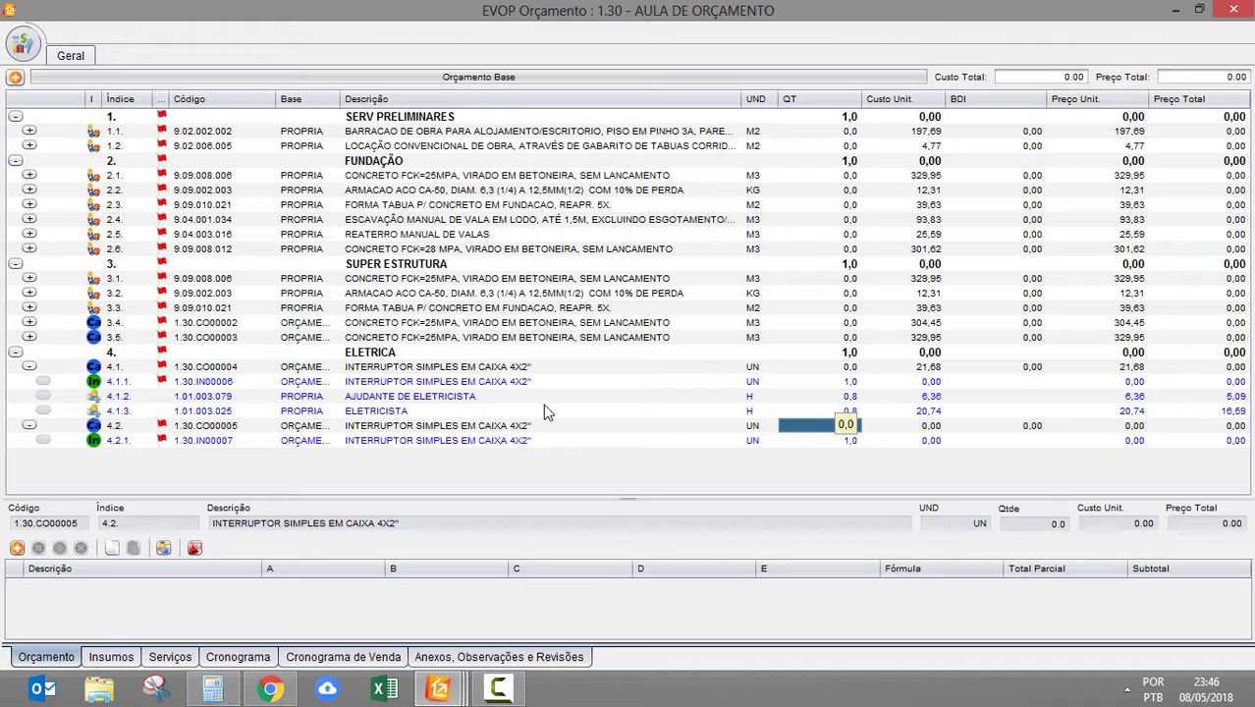
pyautogui.click(402, 381)
pyautogui.click(394, 397)
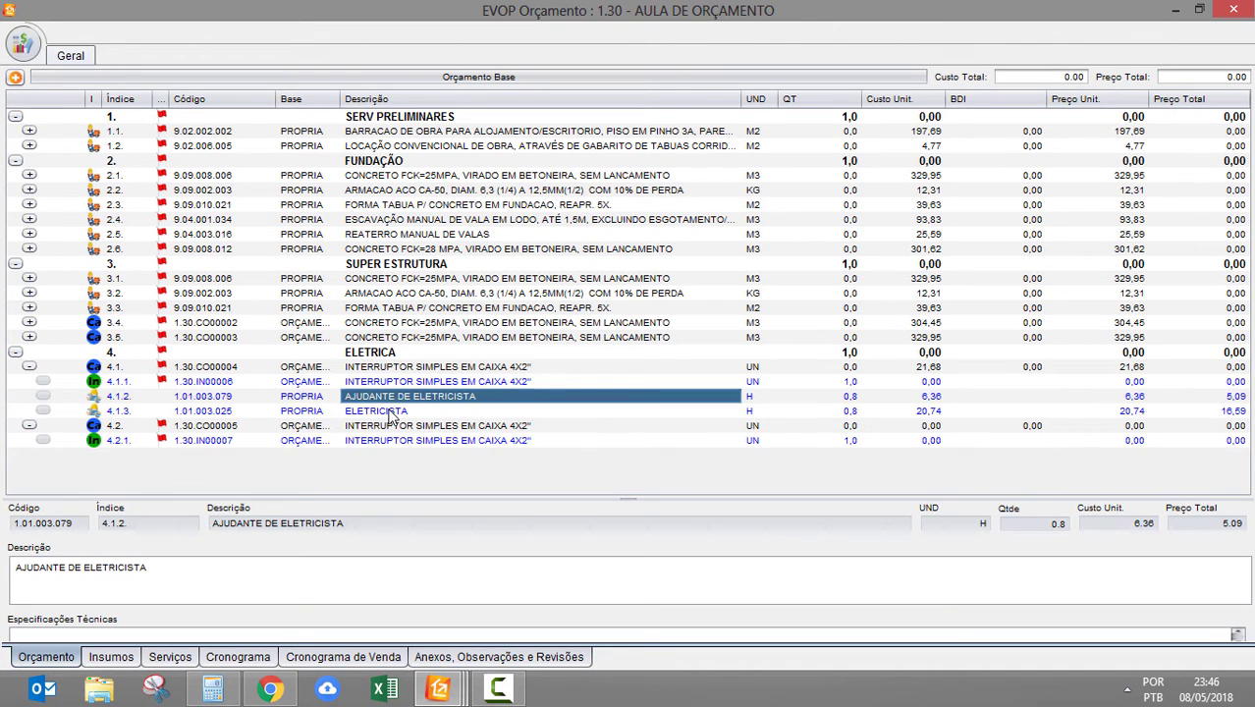
# Step: Copy the AJUDANTE DE ELETRICISTA and ELETRICISTA inputs from composition 4.1 and paste them into composition 4.2
pyautogui.keyDown('shift'); pyautogui.click(390, 411); pyautogui.keyUp('shift')
pyautogui.rightClick(390, 413)
pyautogui.click(475, 558)
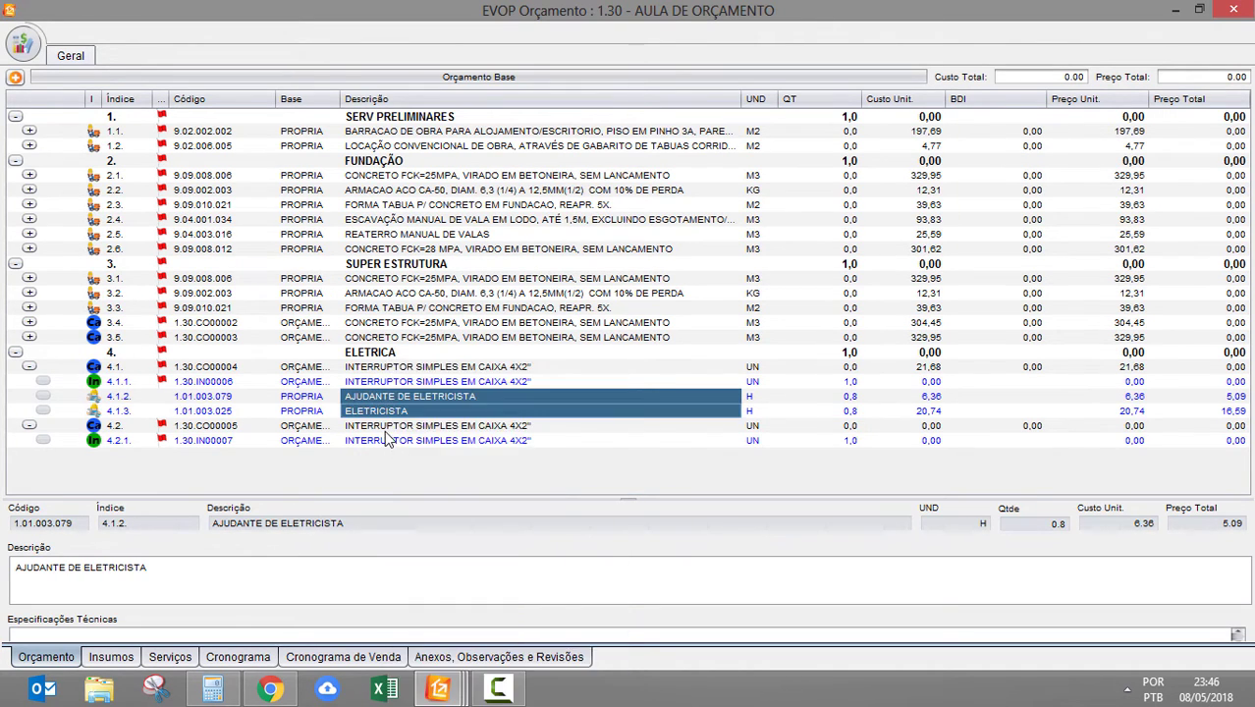
pyautogui.click(386, 429)
pyautogui.rightClick(384, 435)
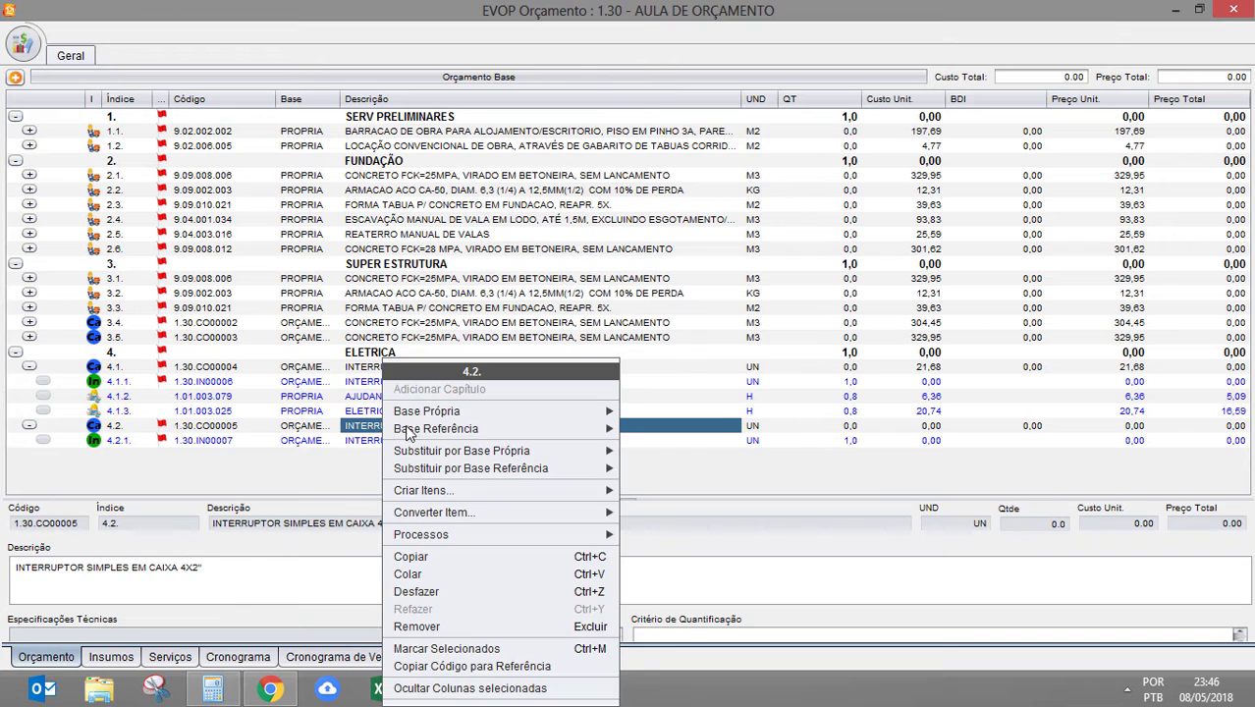
pyautogui.click(427, 572)
pyautogui.click(398, 472)
pyautogui.click(439, 441)
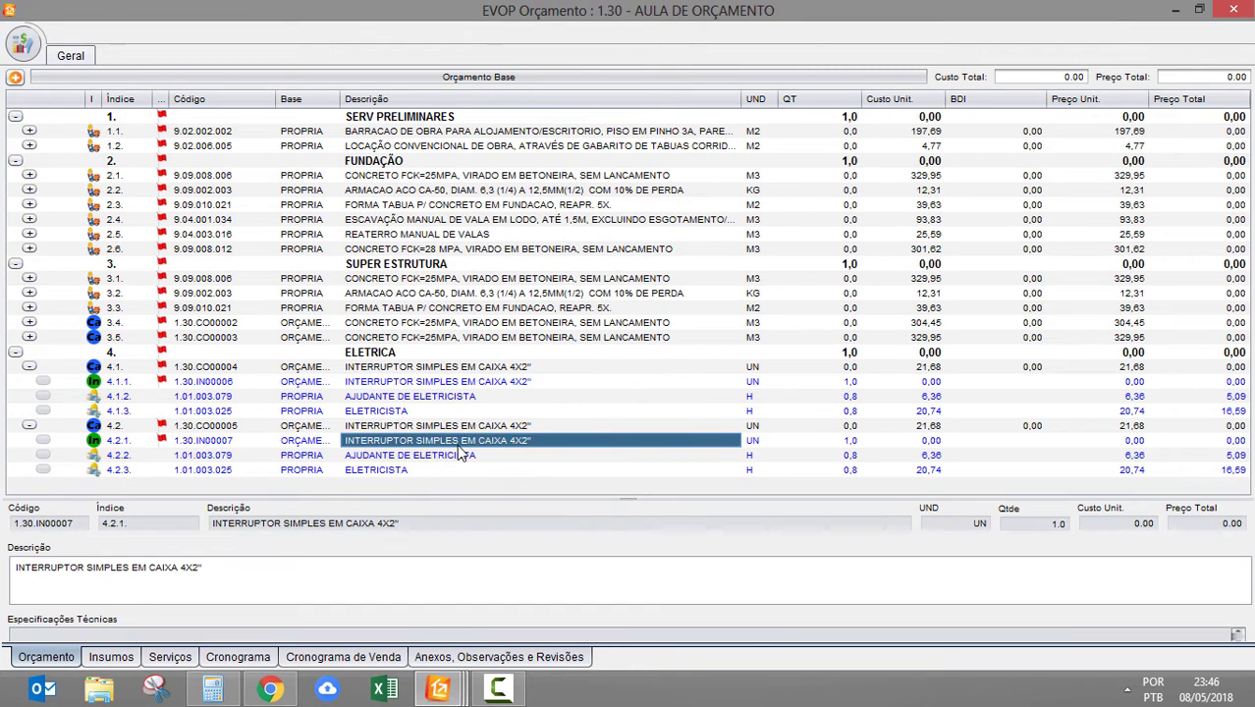
pyautogui.click(468, 455)
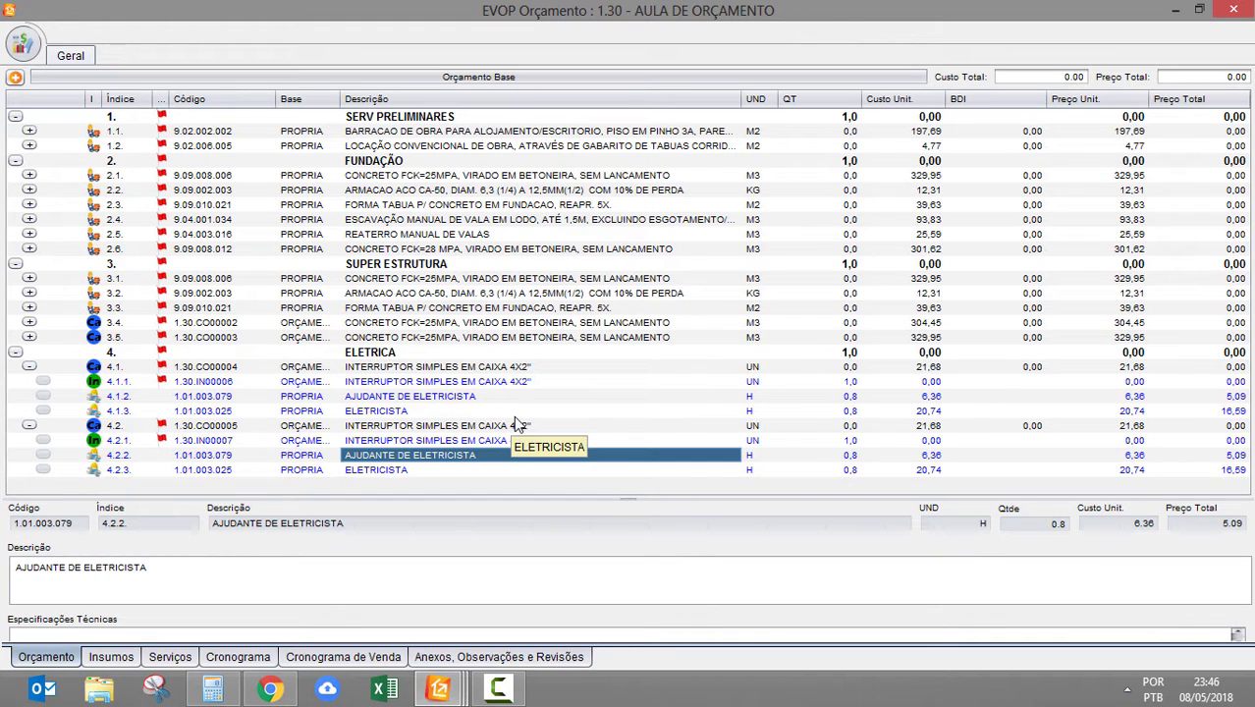
# Step: Collapse compositions 4.1 and 4.2, and review the item conversion options available for composition 4.1
pyautogui.click(30, 368)
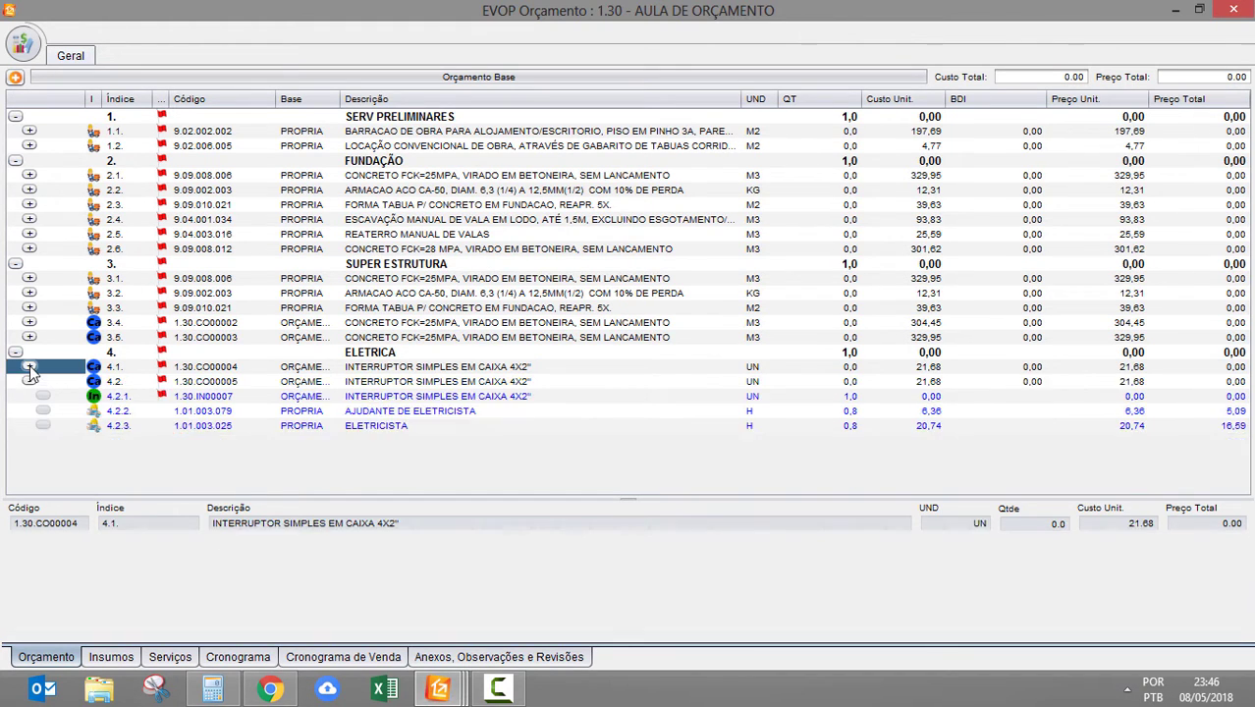
pyautogui.click(29, 381)
pyautogui.click(1227, 351)
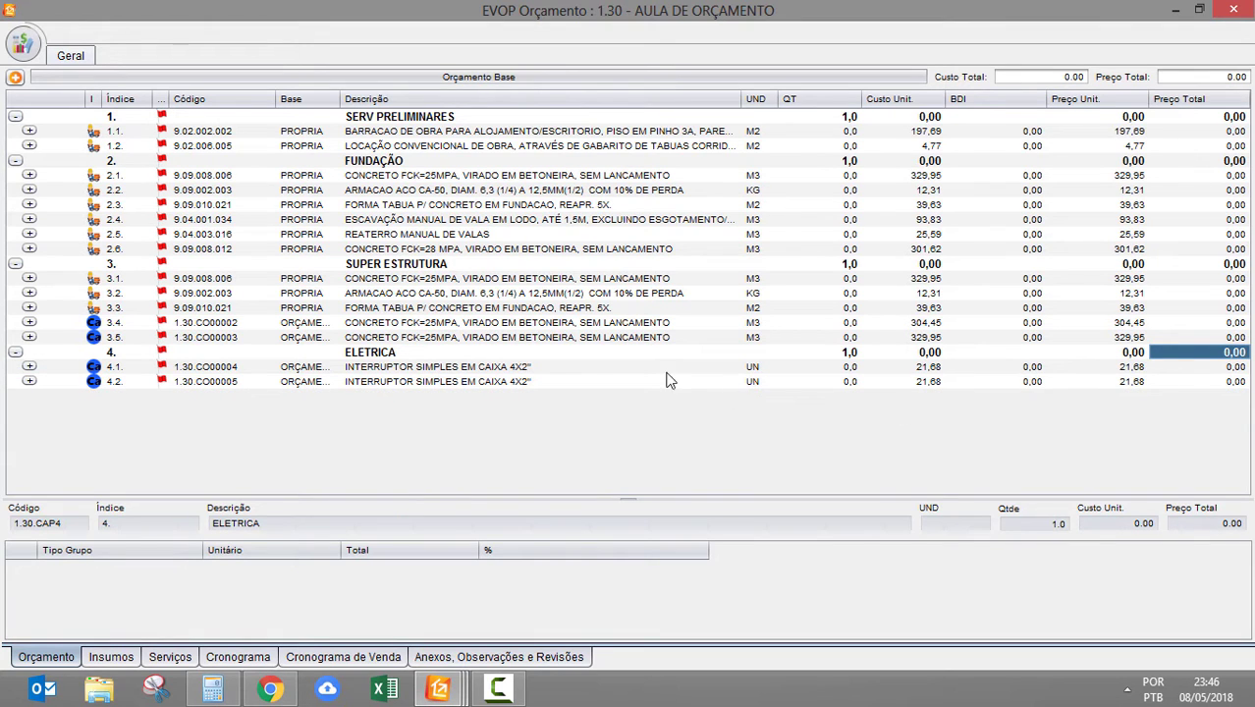
pyautogui.click(578, 355)
pyautogui.click(527, 371)
pyautogui.rightClick(527, 373)
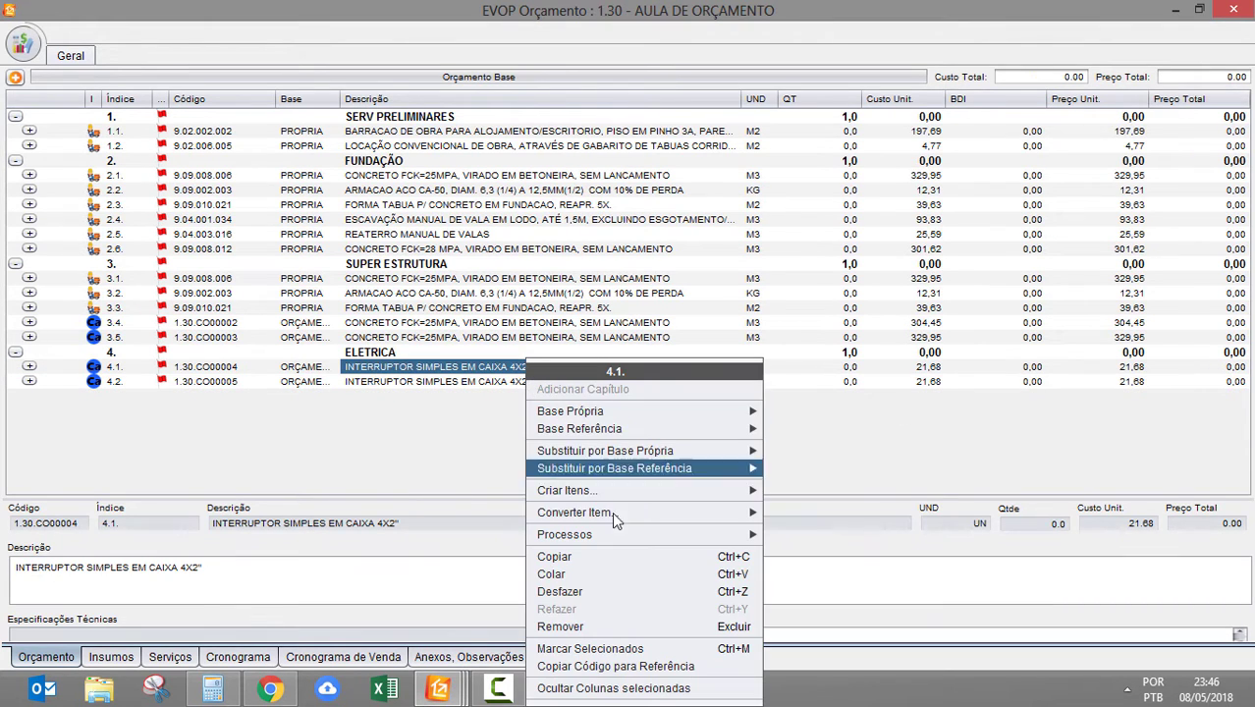
pyautogui.moveTo(614, 512)
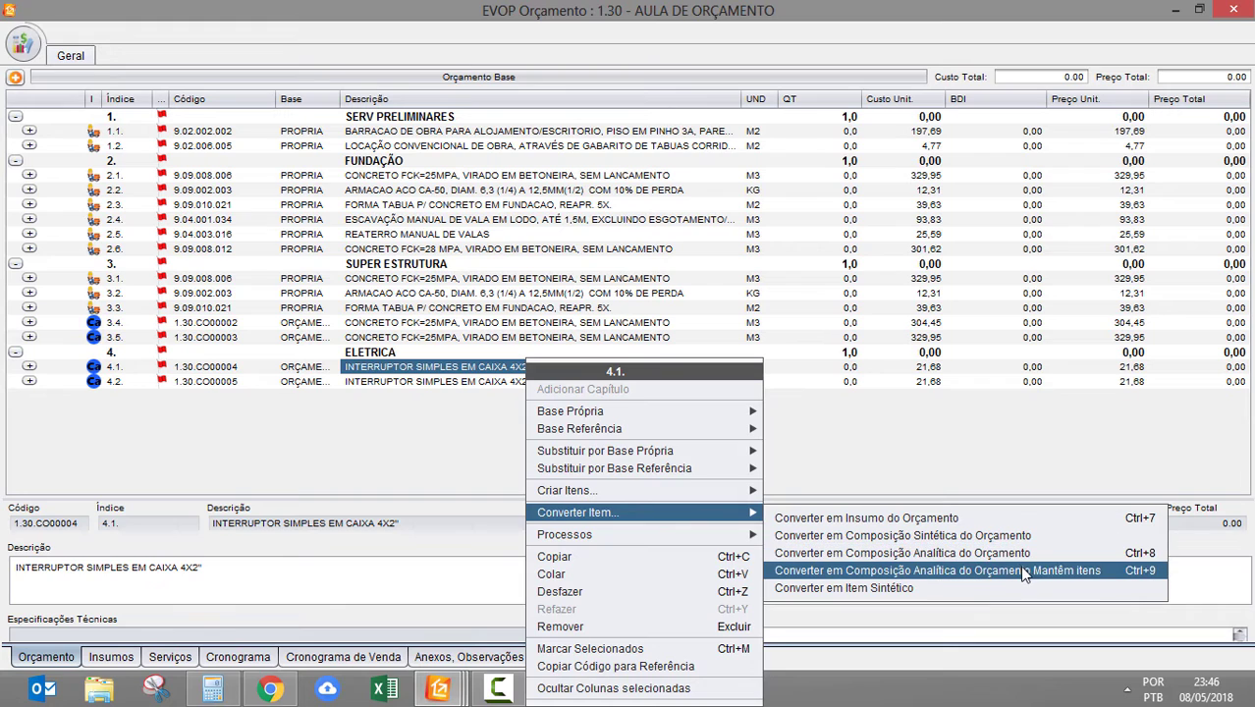
pyautogui.click(397, 390)
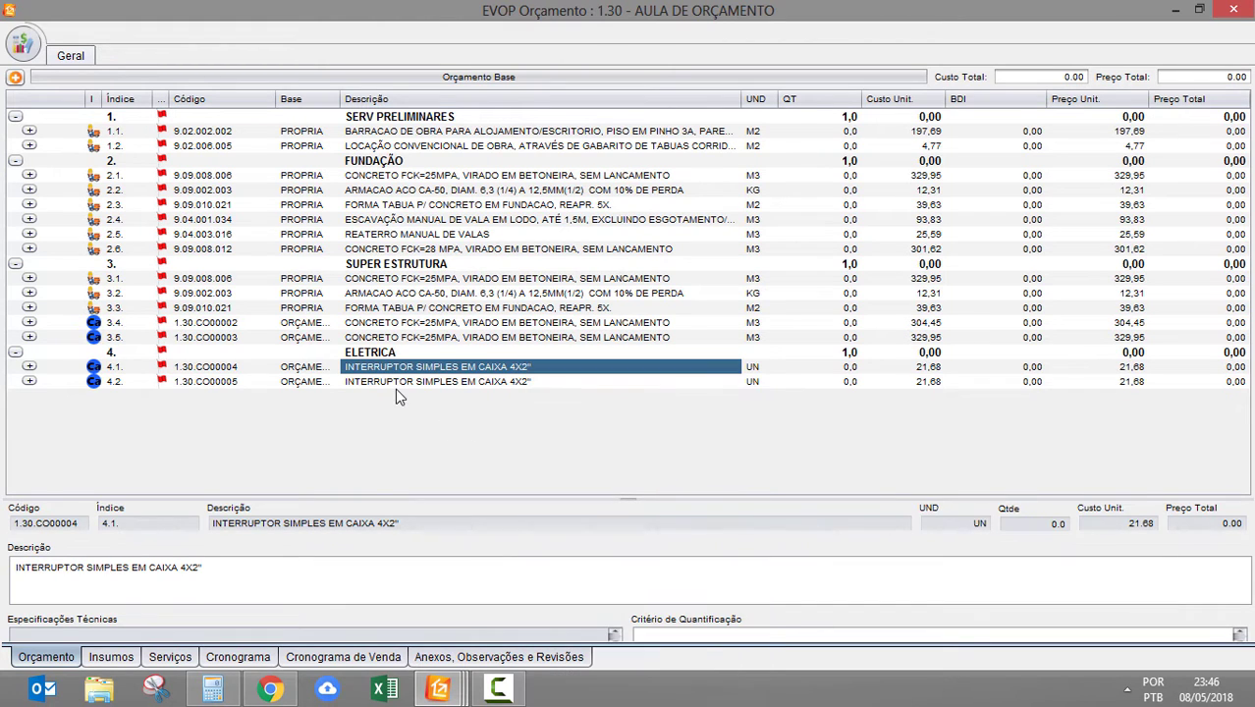
# Step: Expand composition 4.2 and convert it into an analytical budget composition that keeps its items
pyautogui.click(29, 382)
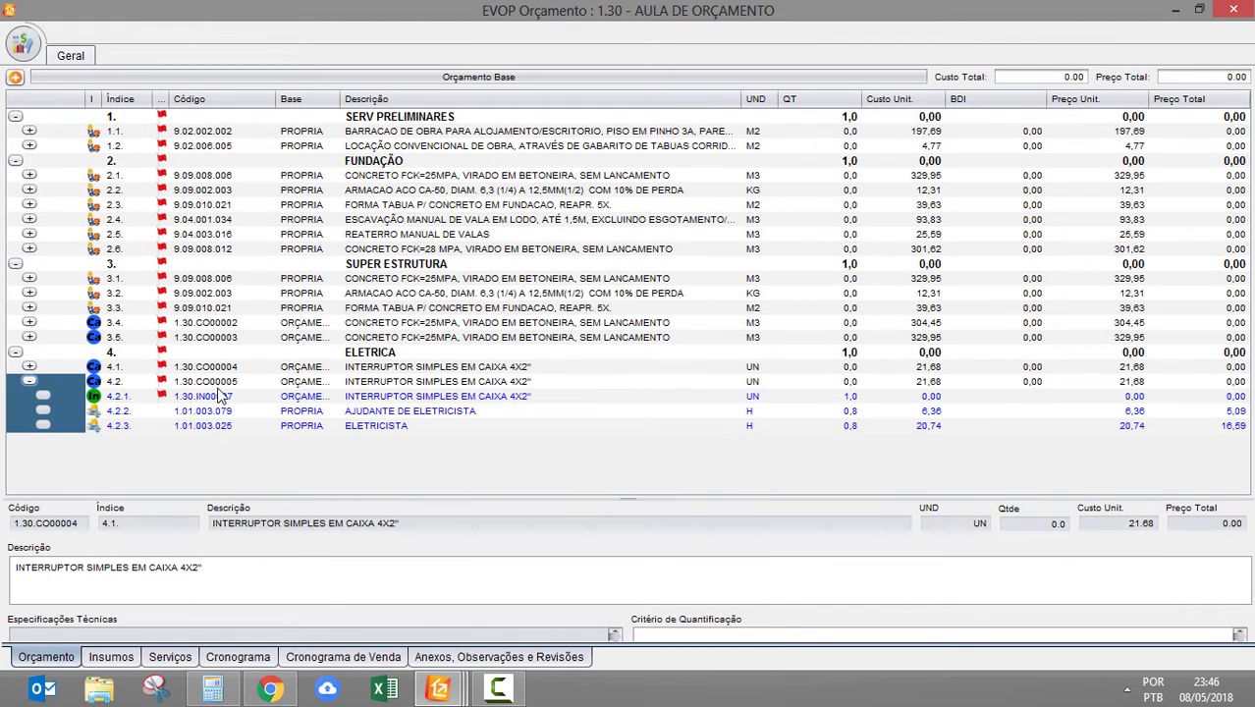
pyautogui.click(437, 386)
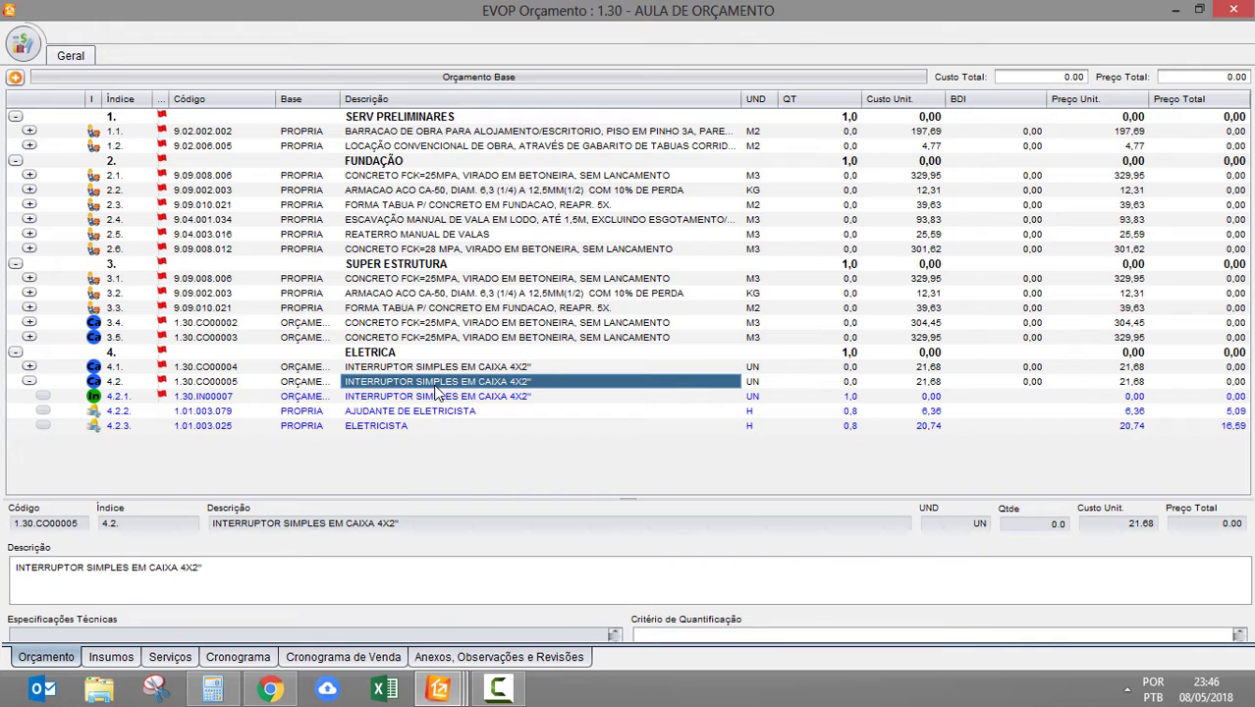
pyautogui.rightClick(437, 390)
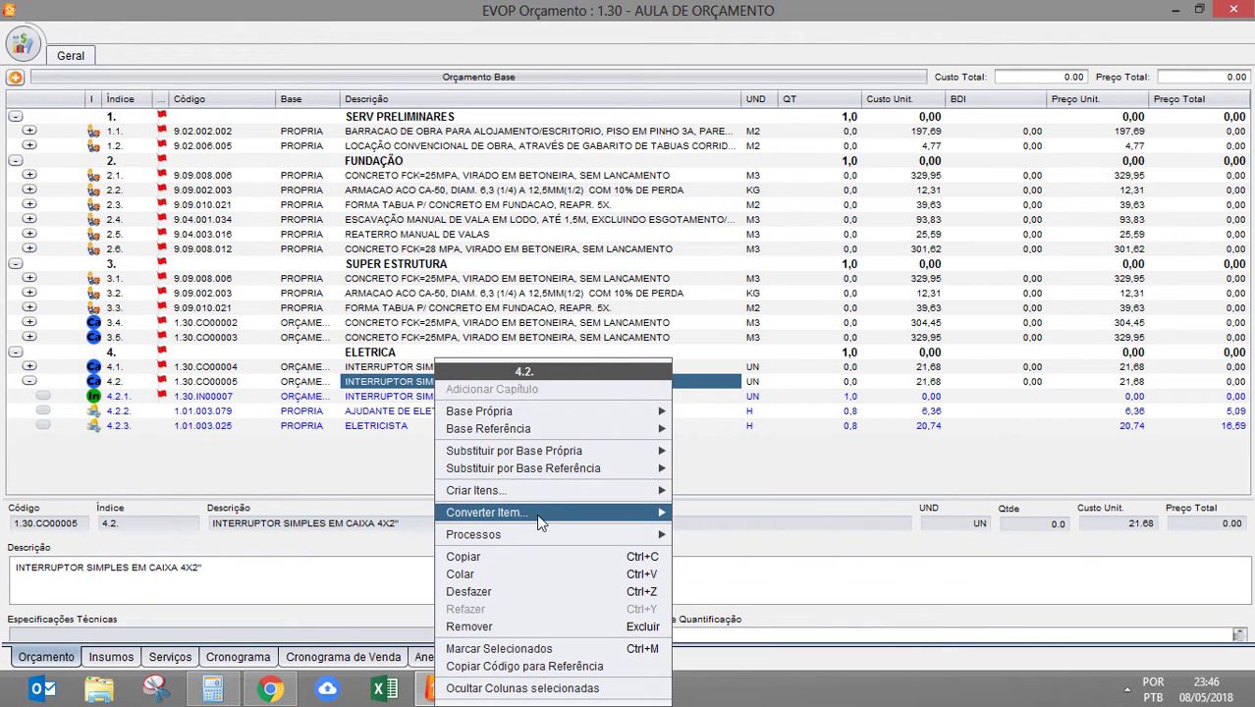
pyautogui.moveTo(538, 524)
pyautogui.click(816, 572)
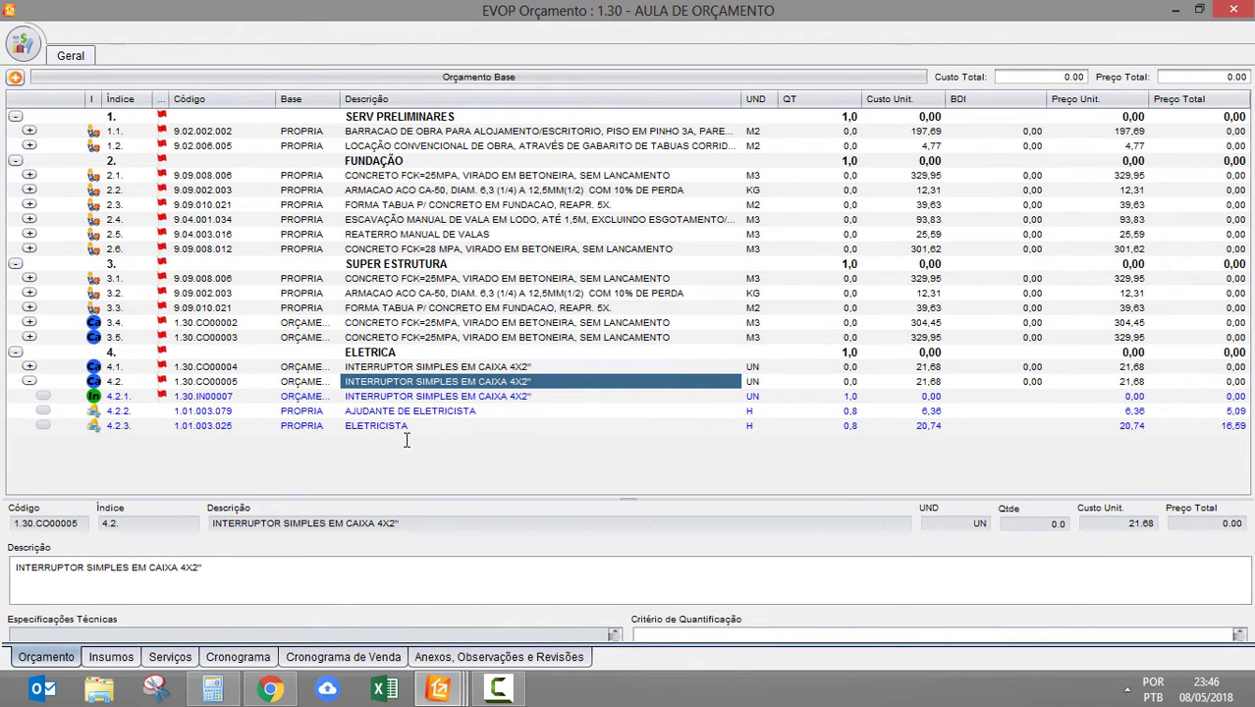
pyautogui.click(235, 382)
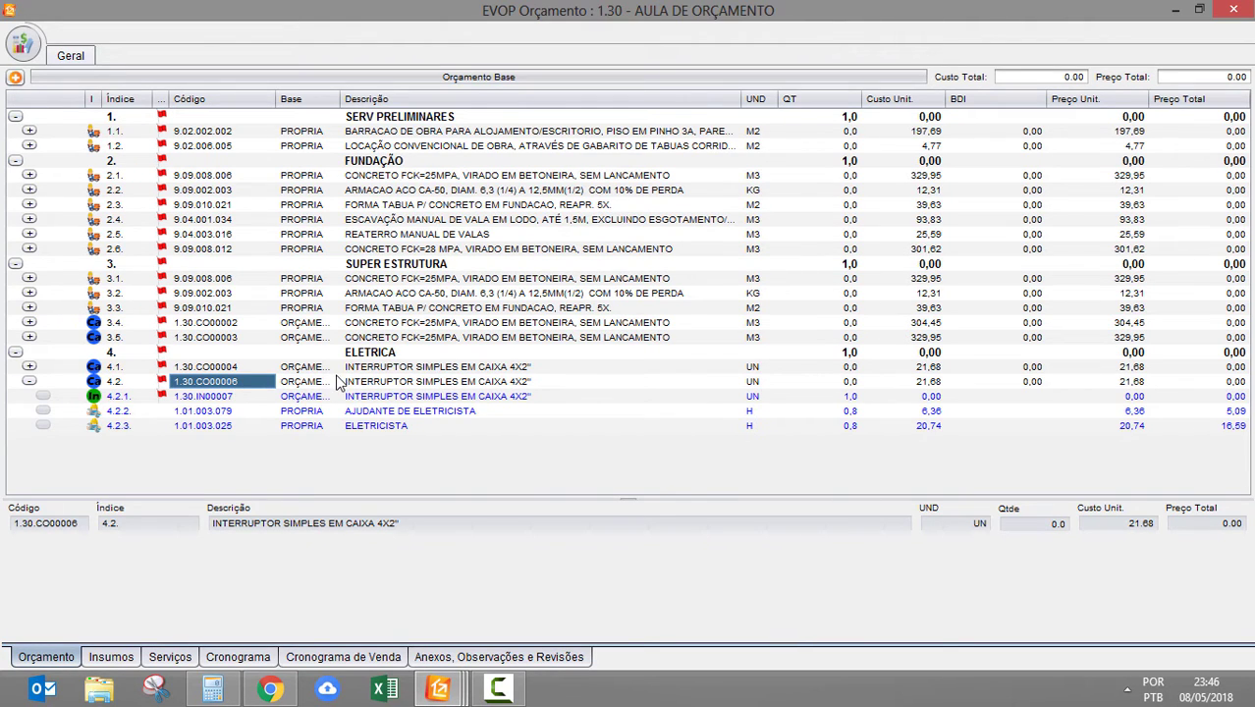
# Step: Convert composition 4.2 into an analytical budget composition without keeping its items, choosing the type for its single replacement input
pyautogui.click(398, 381)
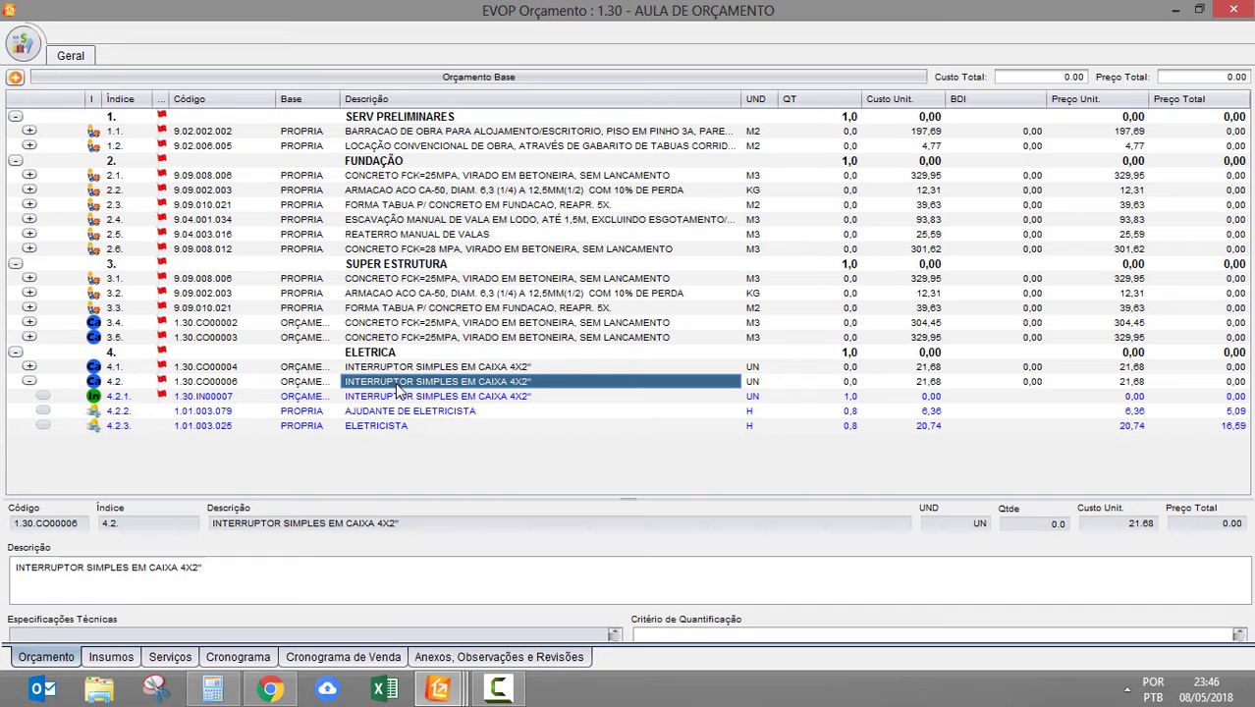
pyautogui.rightClick(397, 384)
pyautogui.moveTo(541, 519)
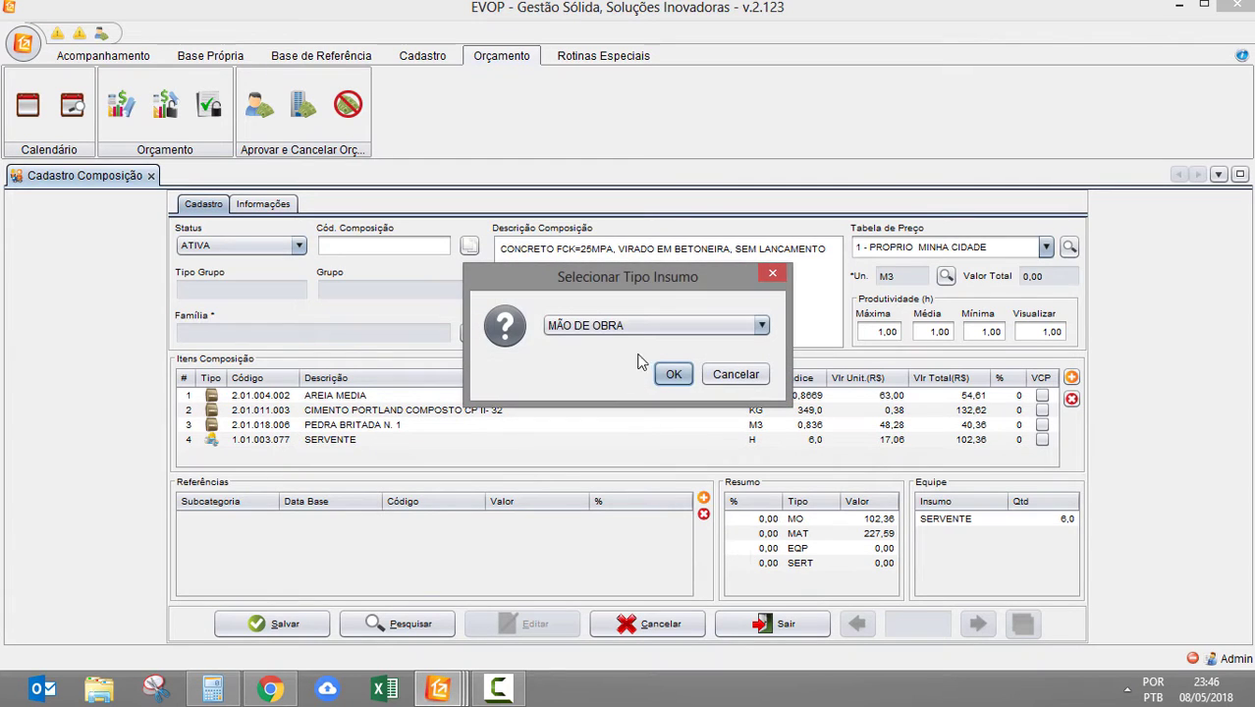
pyautogui.click(707, 325)
pyautogui.click(707, 359)
pyautogui.click(674, 374)
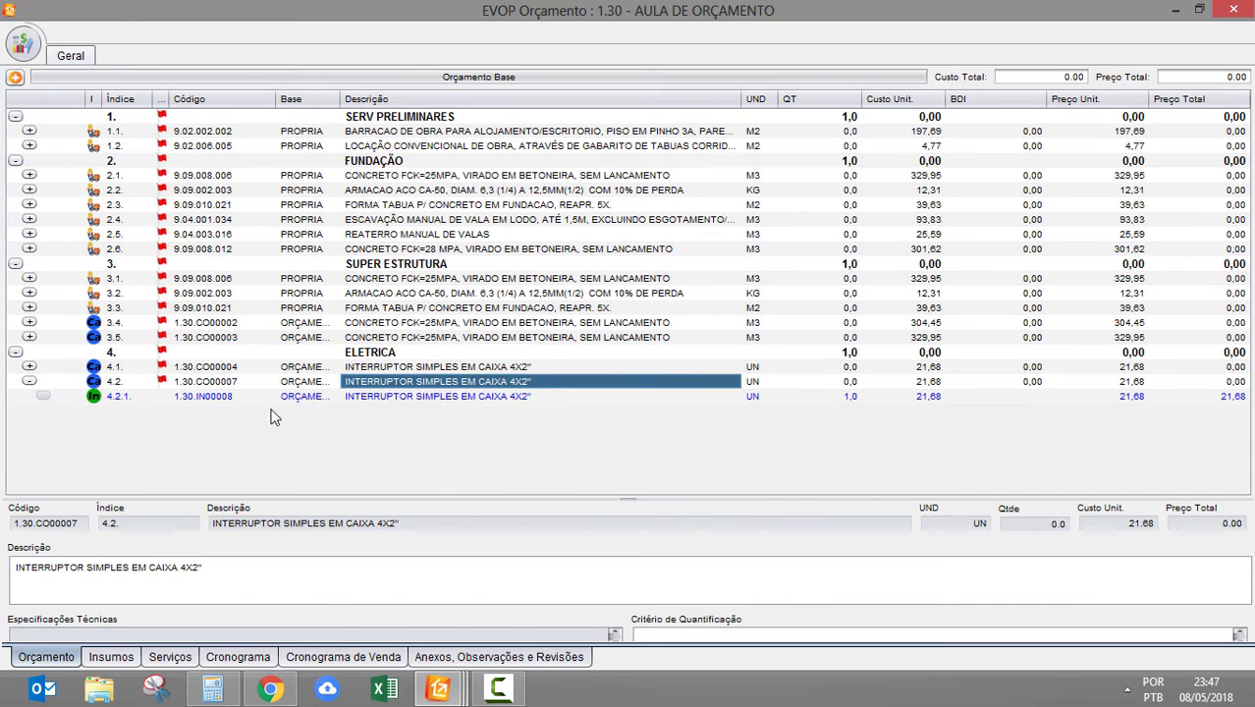
pyautogui.click(397, 401)
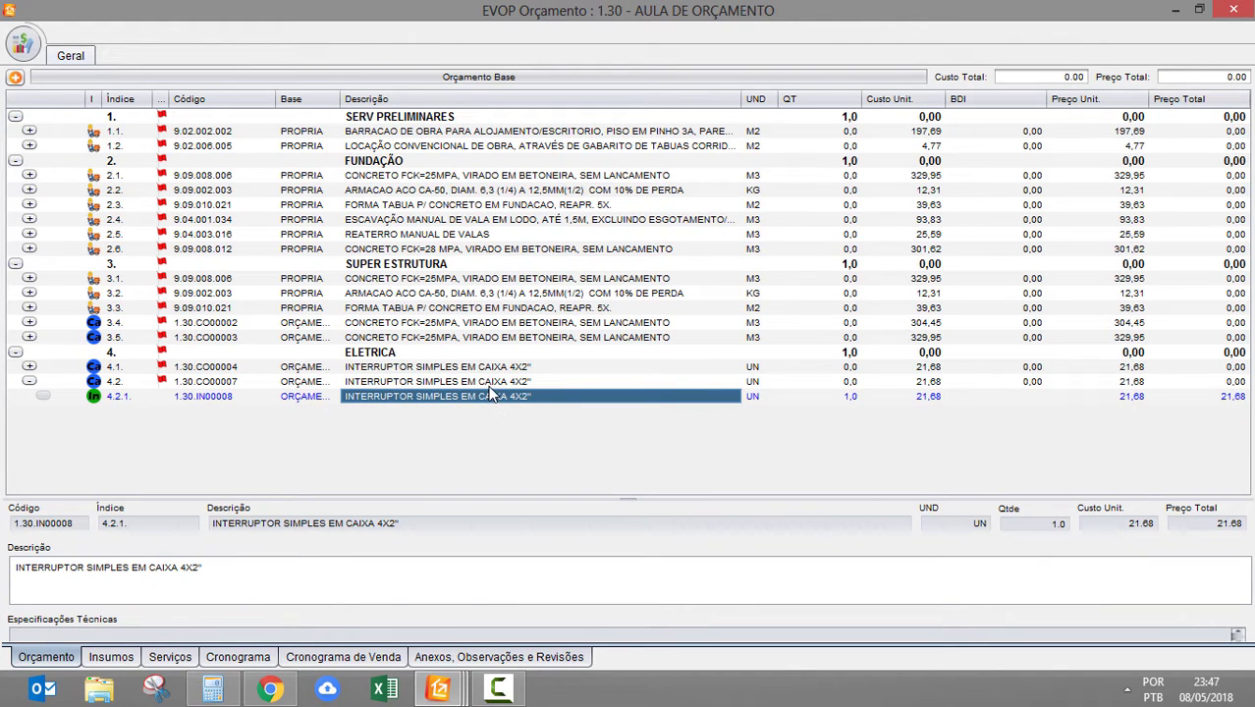
# Step: Collapse composition 4.2 and examine the item creation and conversion options available for it
pyautogui.click(489, 381)
pyautogui.rightClick(488, 381)
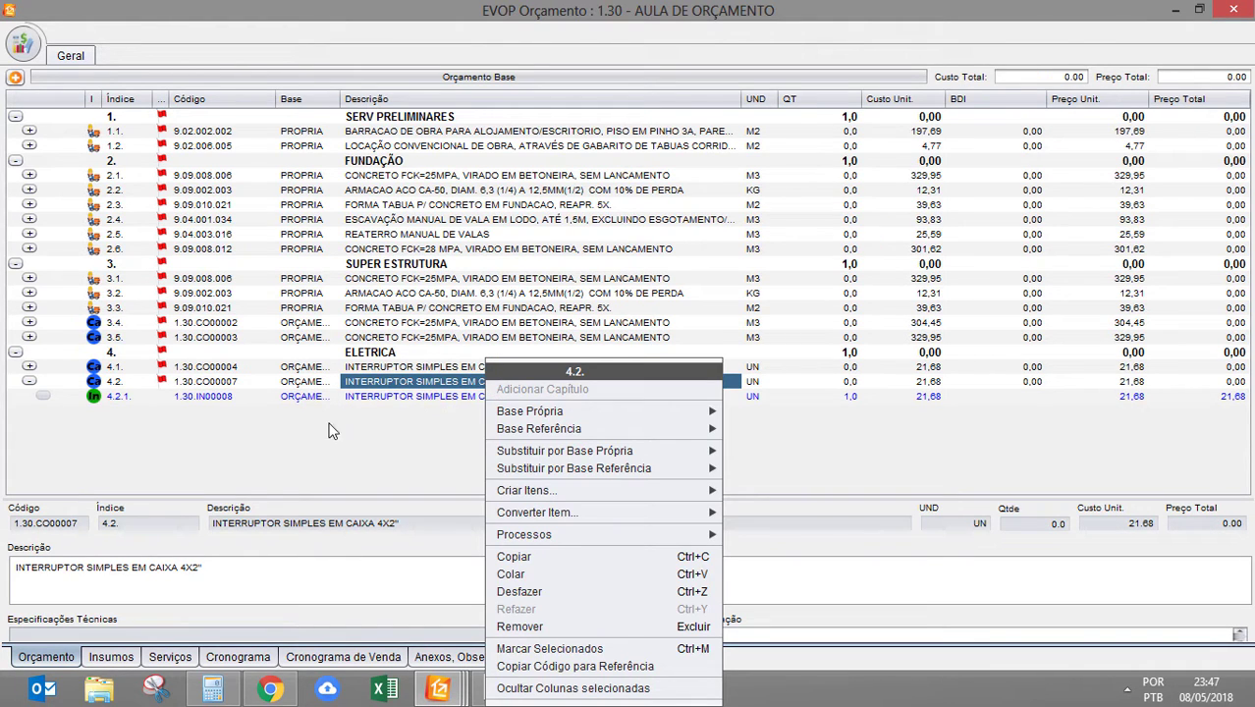
pyautogui.click(29, 381)
pyautogui.click(552, 356)
pyautogui.click(515, 369)
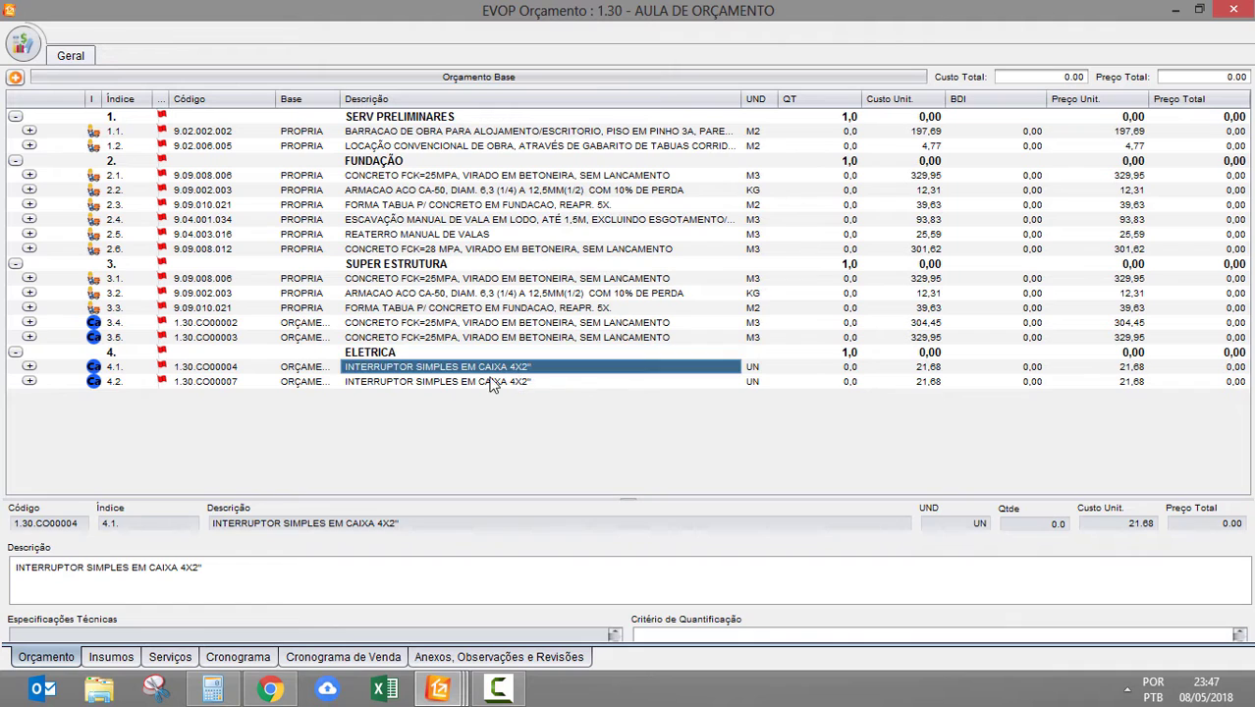
pyautogui.click(464, 380)
pyautogui.rightClick(464, 381)
pyautogui.moveTo(606, 496)
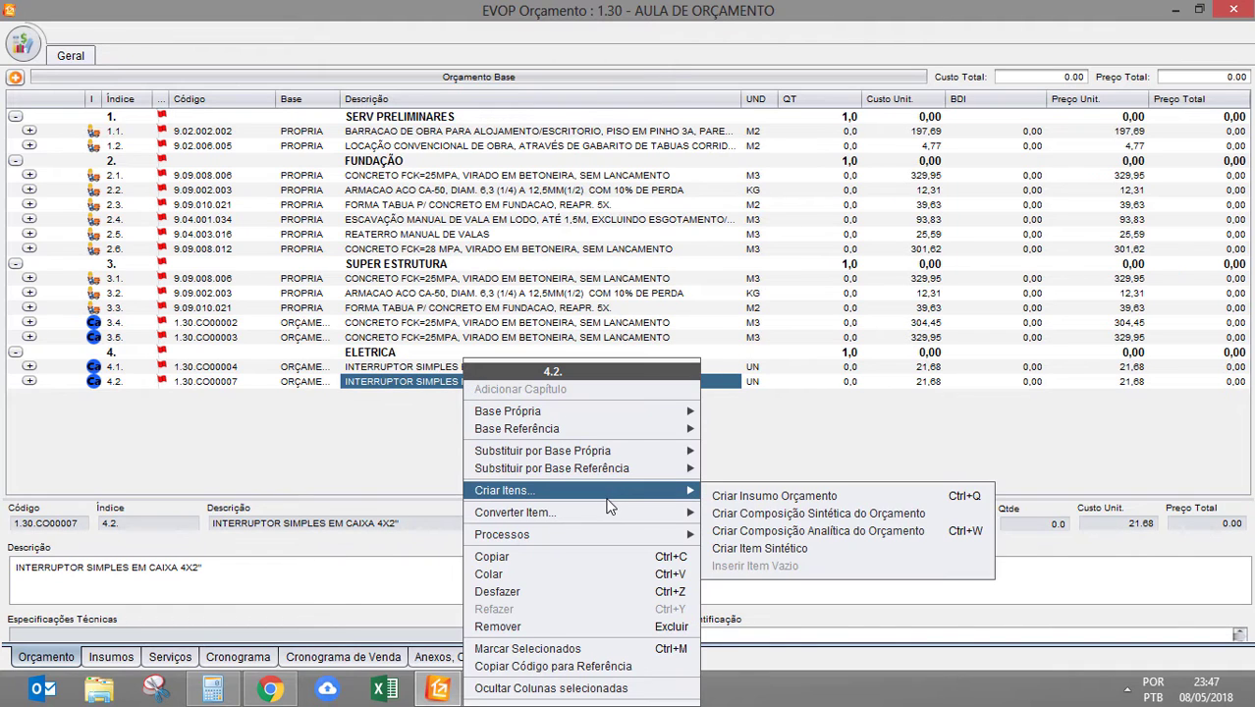
pyautogui.moveTo(668, 516)
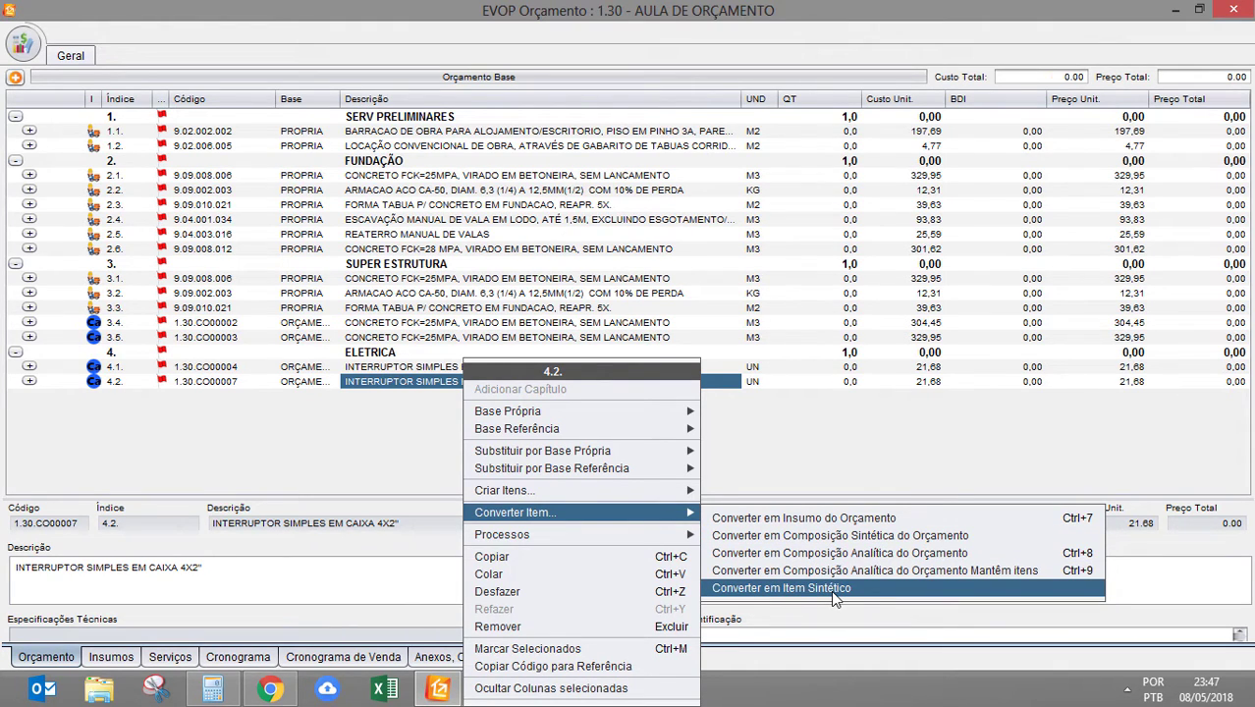
pyautogui.click(432, 369)
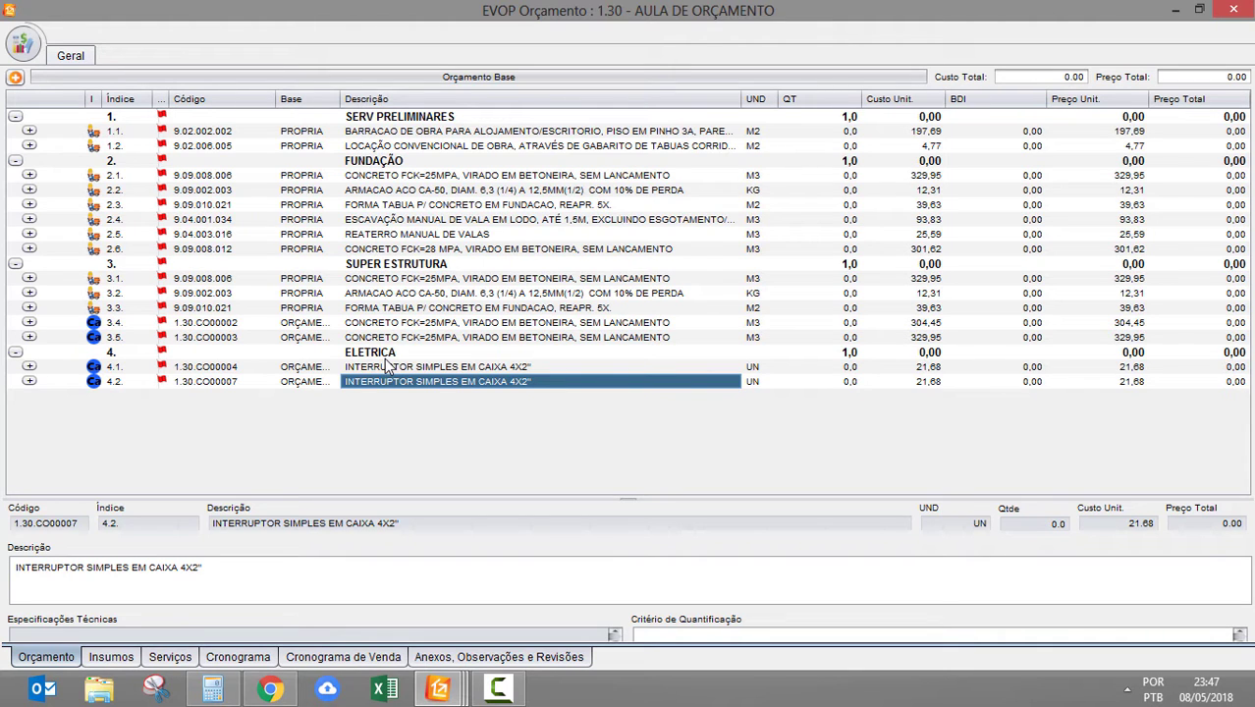
# Step: Move the ESCAVAÇÃO MANUAL DE VALA item up to position 2.2 in the FUNDAÇÃO chapter
pyautogui.click(461, 324)
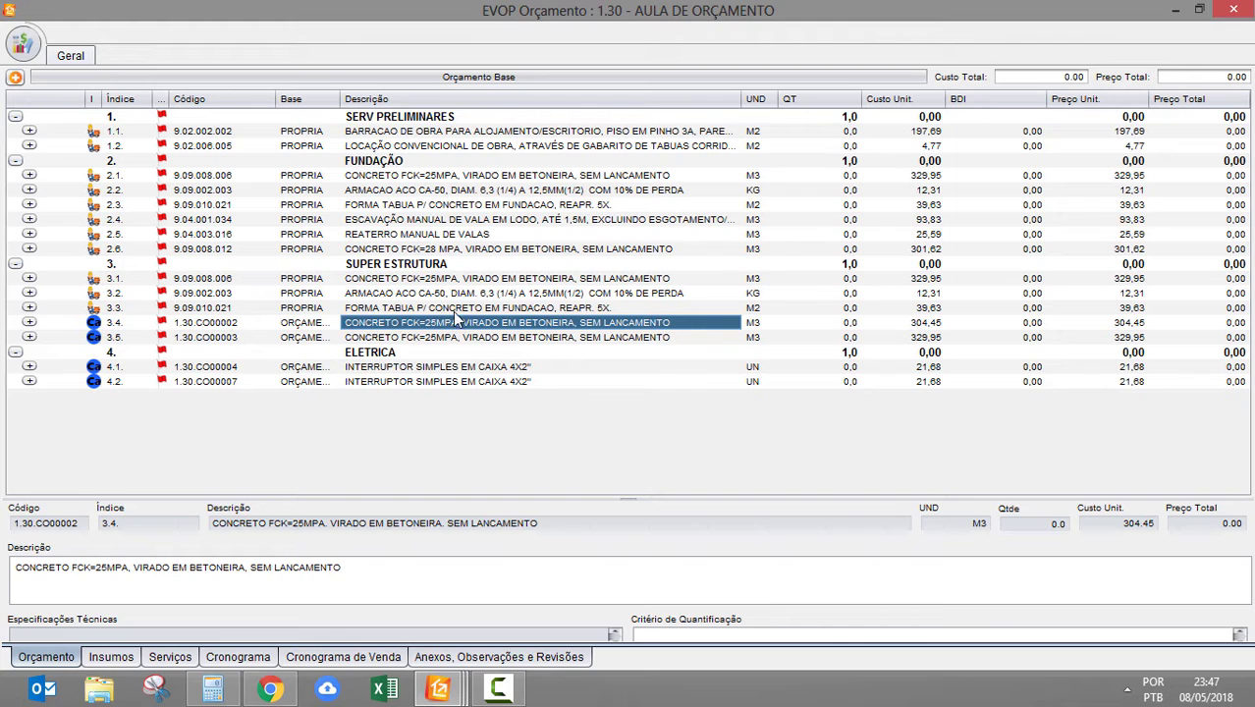
pyautogui.click(450, 221)
pyautogui.moveTo(451, 224); pyautogui.dragTo(406, 201)
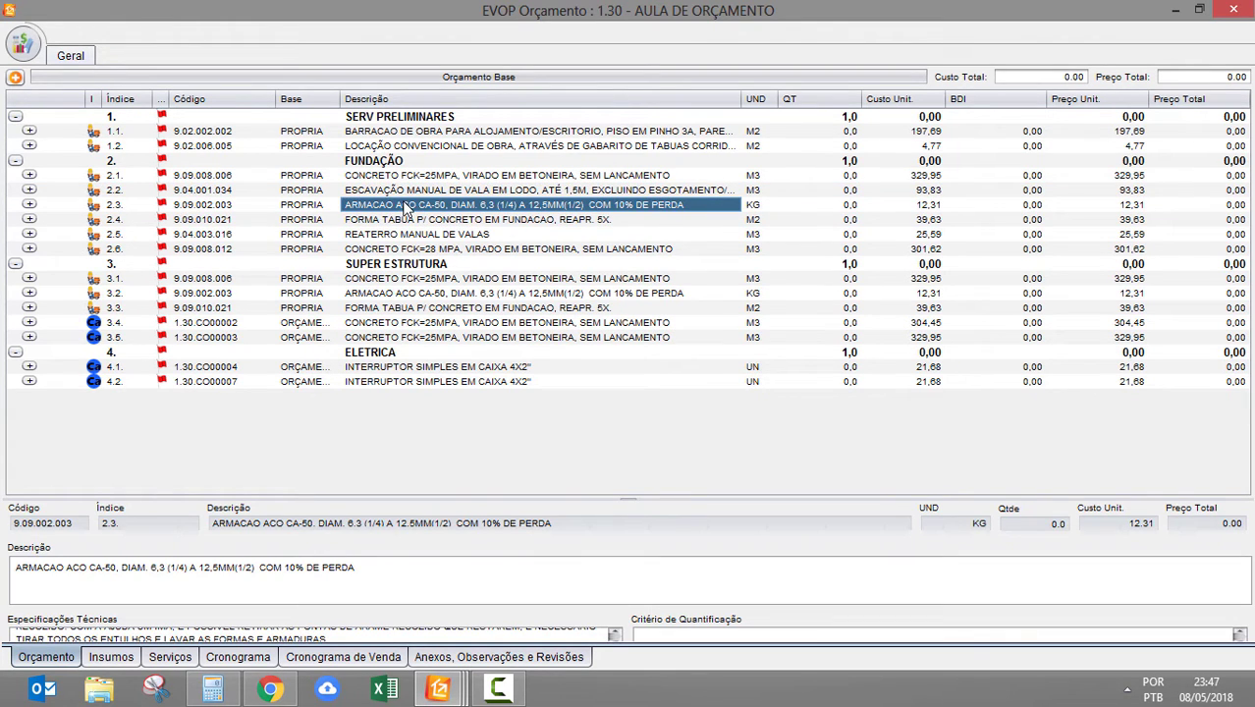
# Step: Copy the whole SUPER ESTRUTURA chapter and paste it into the ELETRICA chapter as a subchapter
pyautogui.click(373, 282)
pyautogui.press('Up')
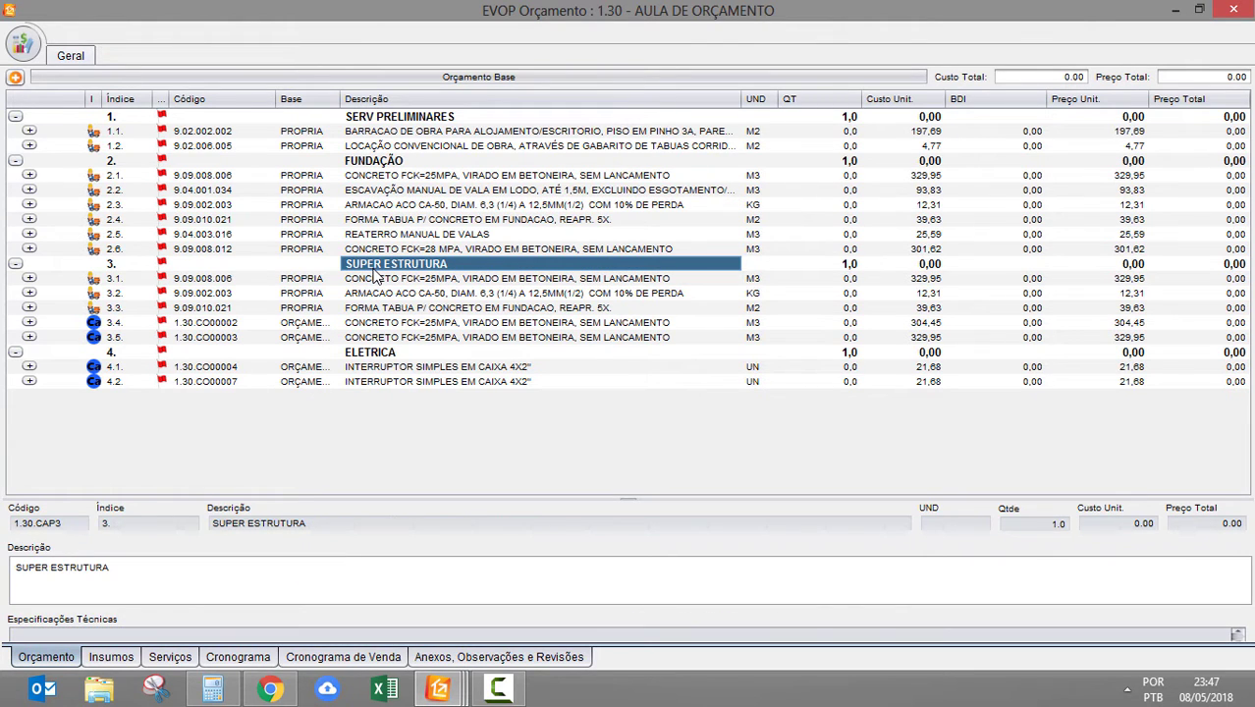
pyautogui.click(389, 352)
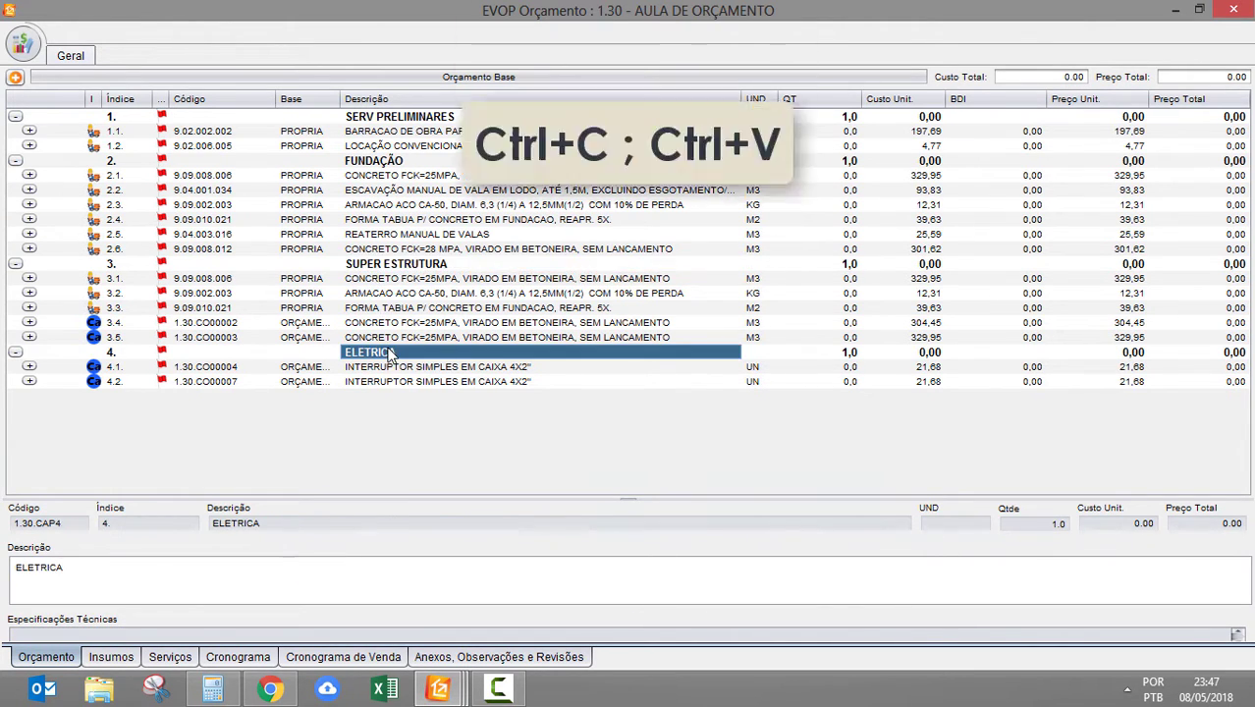
pyautogui.hotkey('ctrl', 'v')
pyautogui.click(397, 410)
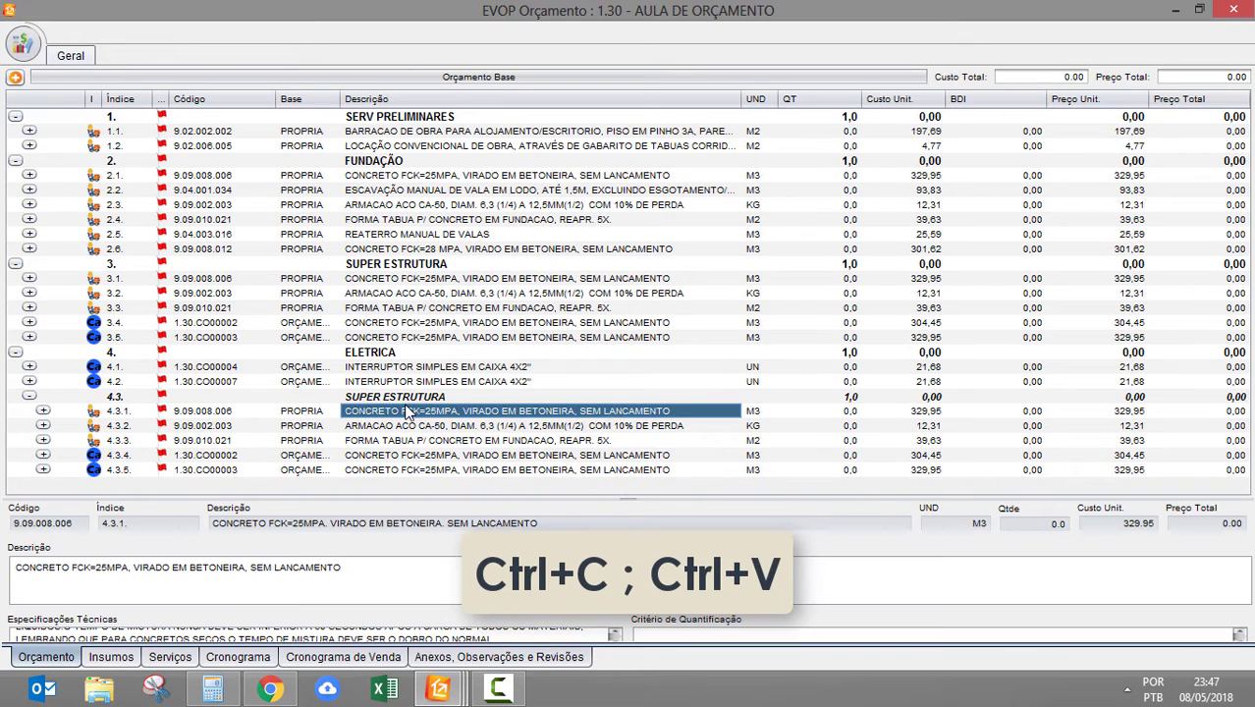
# Step: Delete the pasted SUPER ESTRUTURA subchapter 4.3 from the ELETRICA chapter
pyautogui.click(398, 398)
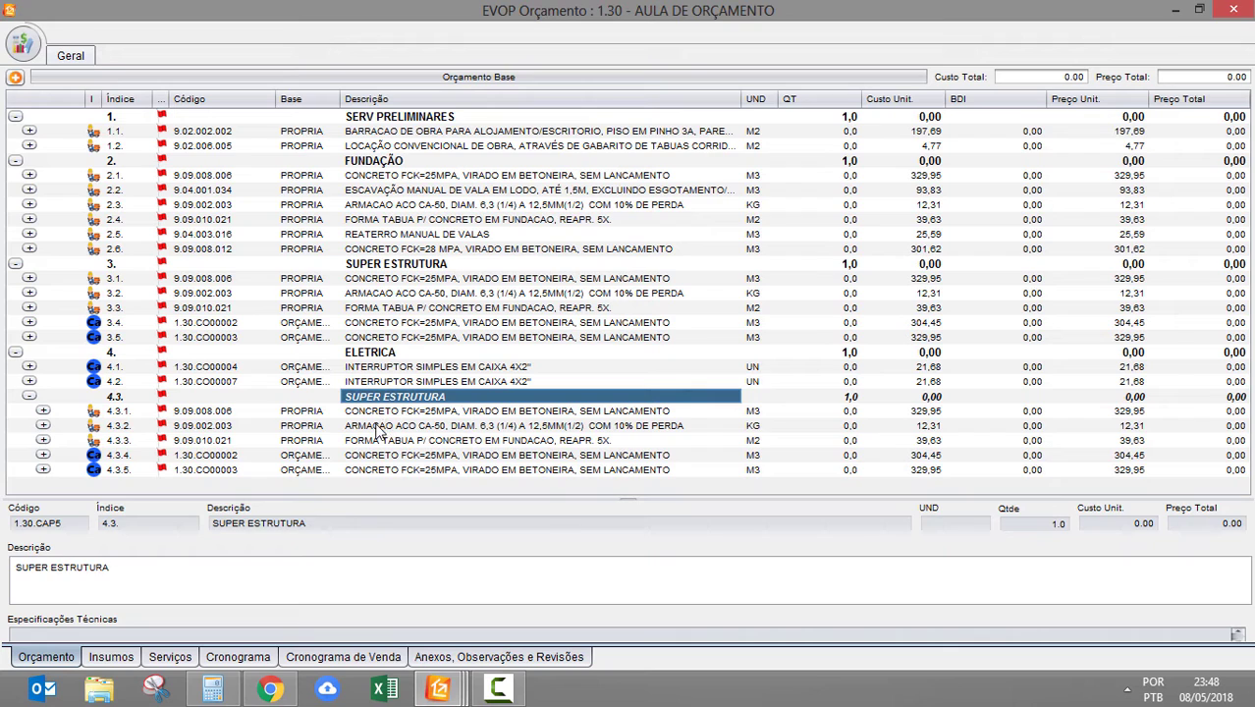
pyautogui.press('Delete')
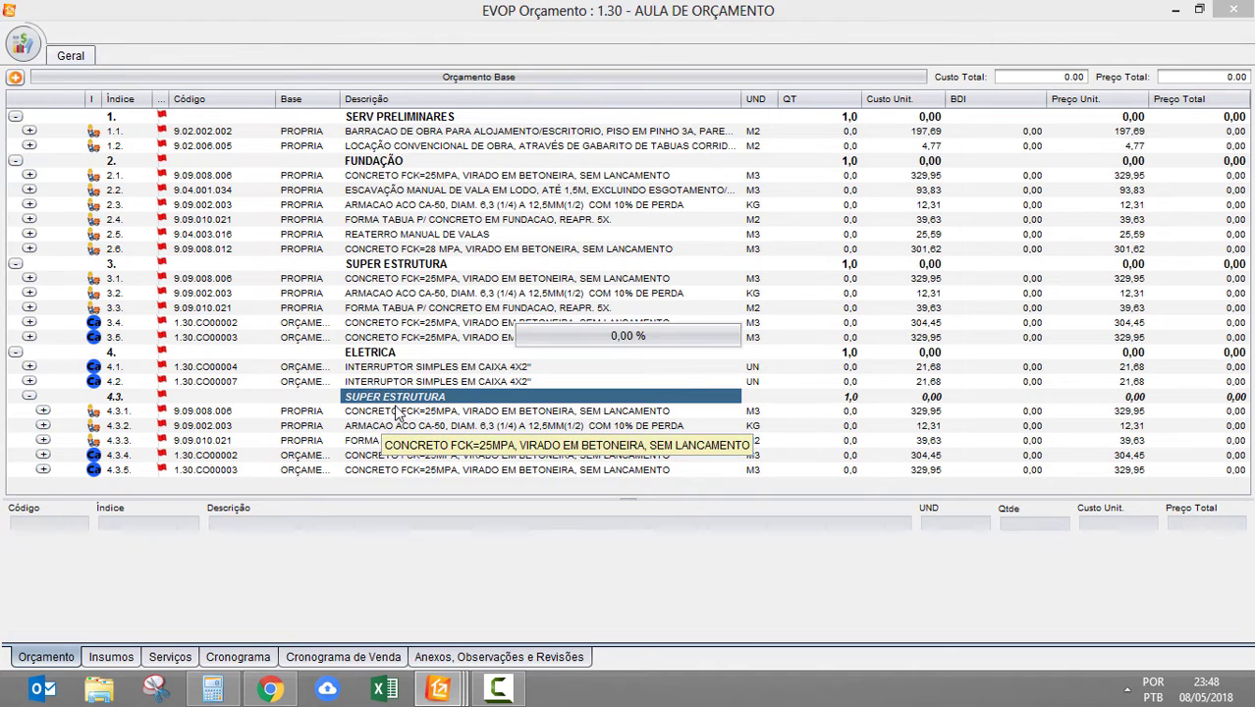
pyautogui.click(412, 353)
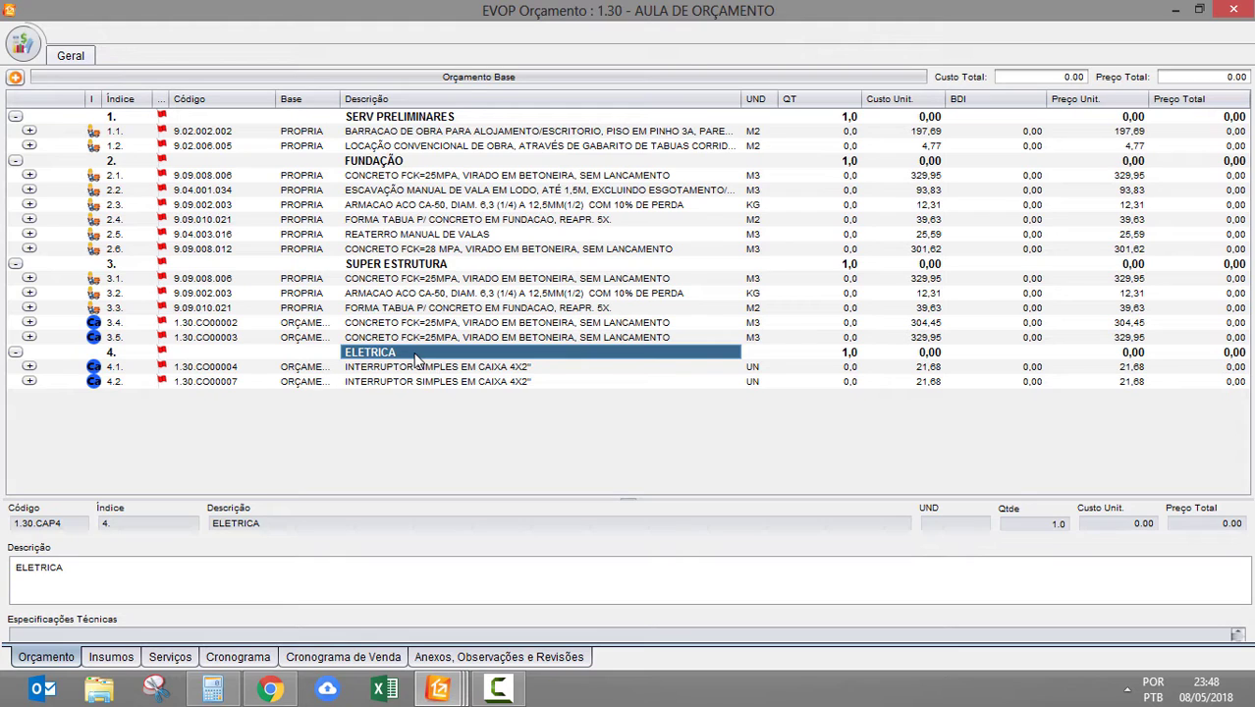
pyautogui.click(436, 339)
pyautogui.click(439, 352)
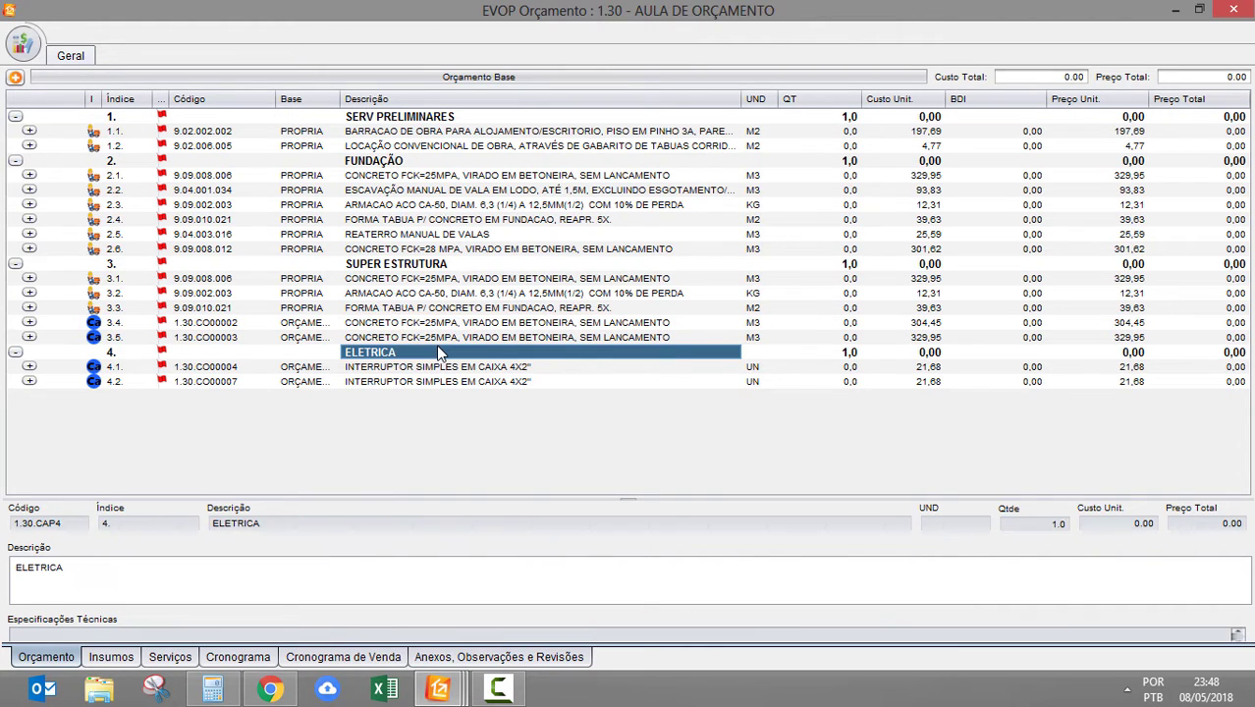